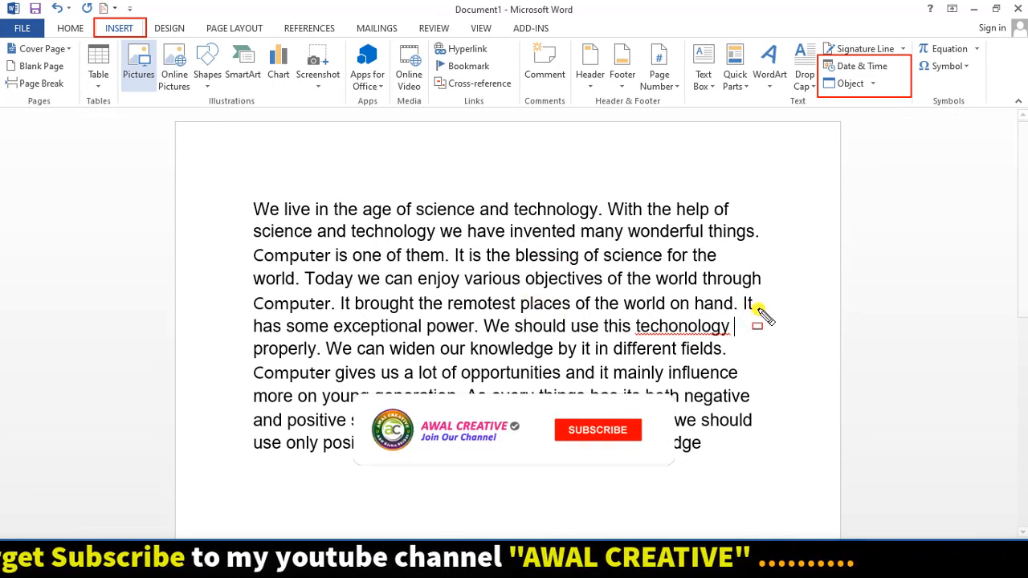
- Start a new empty paragraph after the essay's last word
{"action": "left_click_drag", "start_coordinate": [236, 193], "coordinate": [770, 474]}
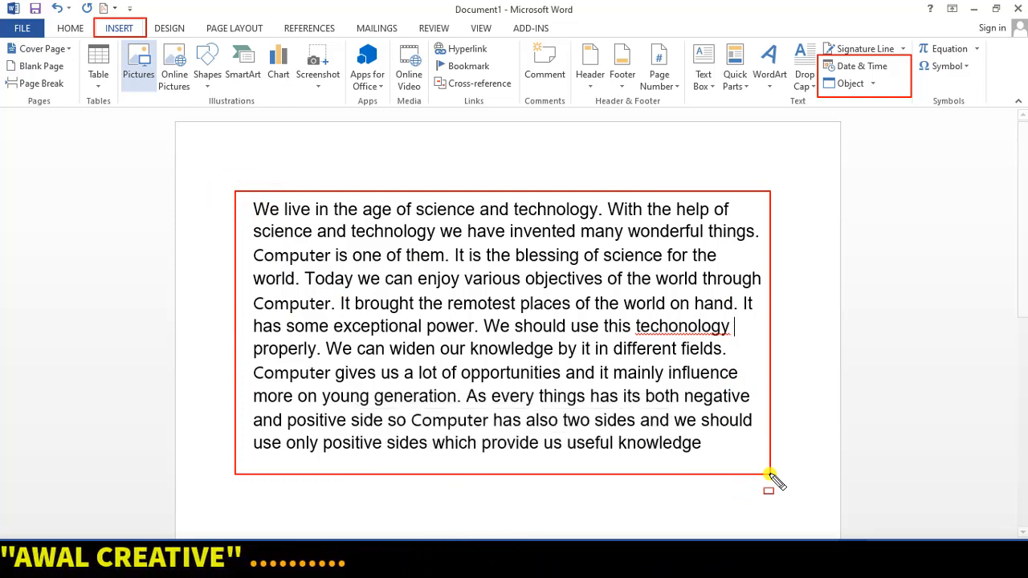
{"action": "key", "text": "Escape"}
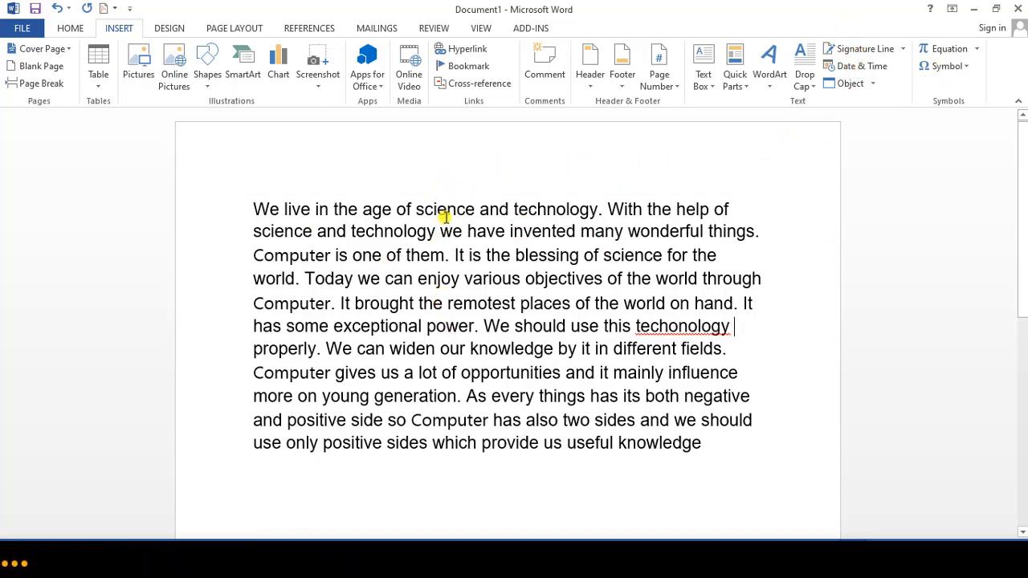
{"action": "scroll", "coordinate": [665, 436], "scroll_direction": "down", "scroll_amount": 2}
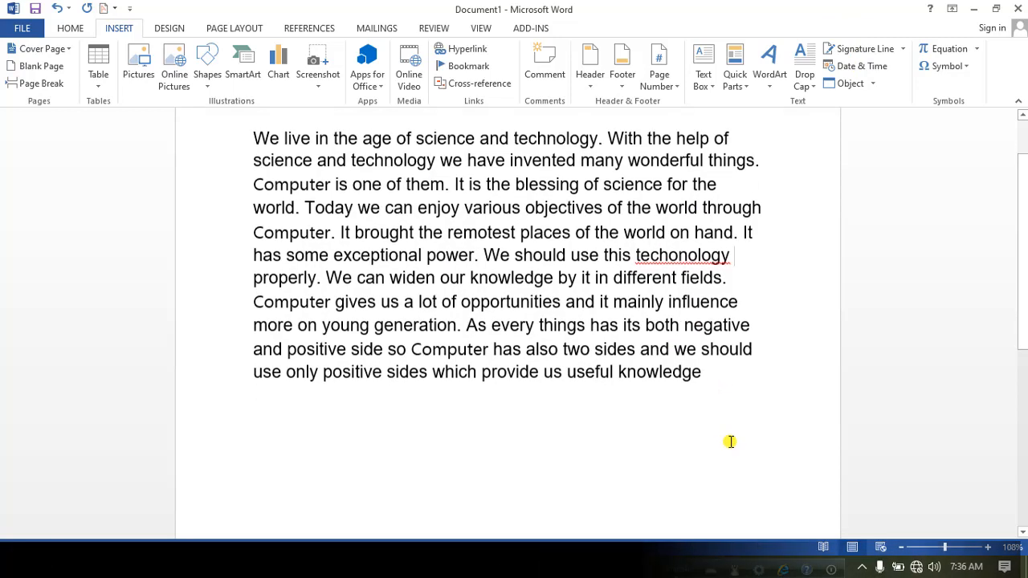
{"action": "left_click", "coordinate": [710, 379]}
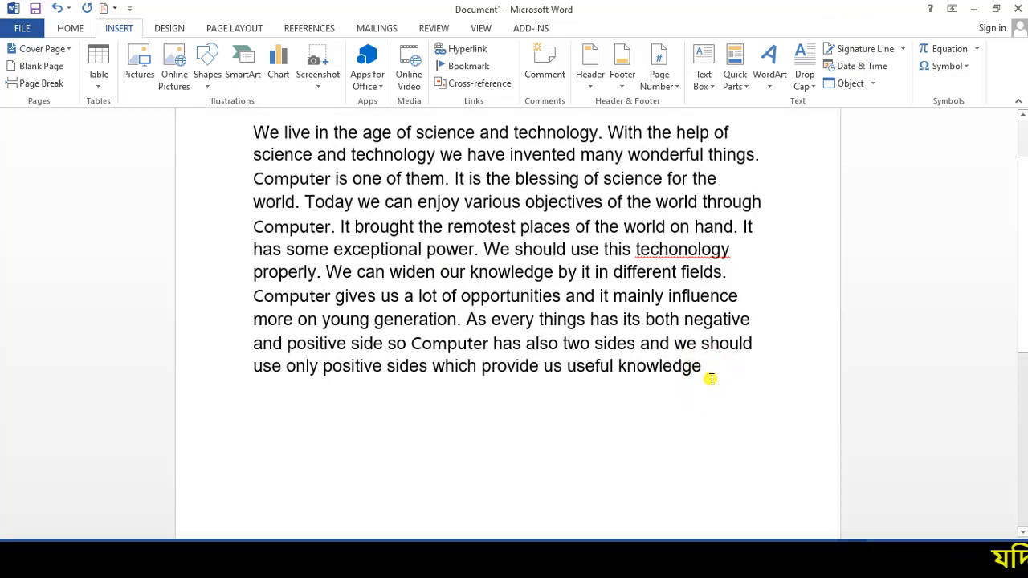
{"action": "key", "text": "Return"}
{"action": "key", "text": "Return"}
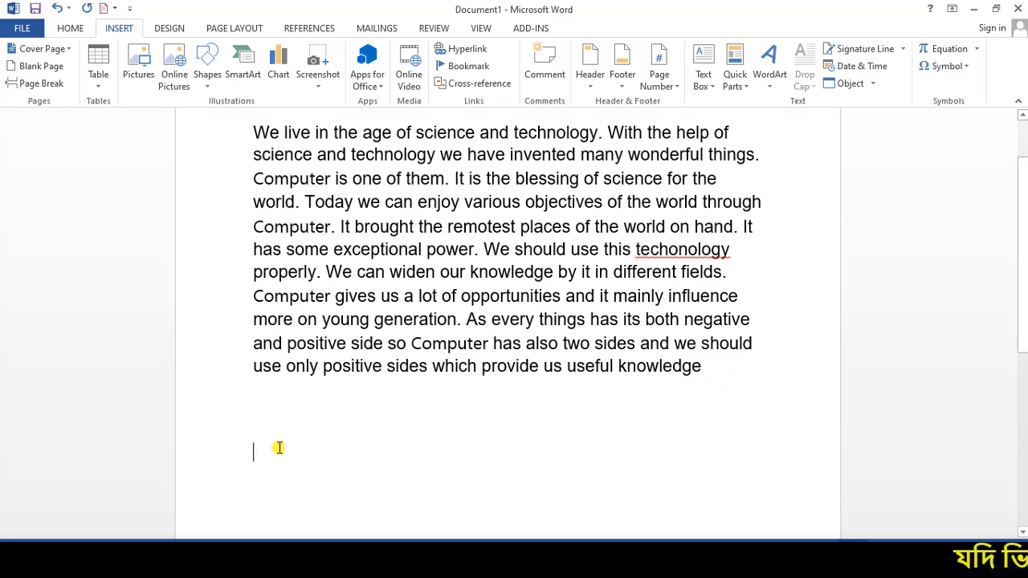
{"action": "scroll", "coordinate": [227, 424], "scroll_direction": "down", "scroll_amount": 2}
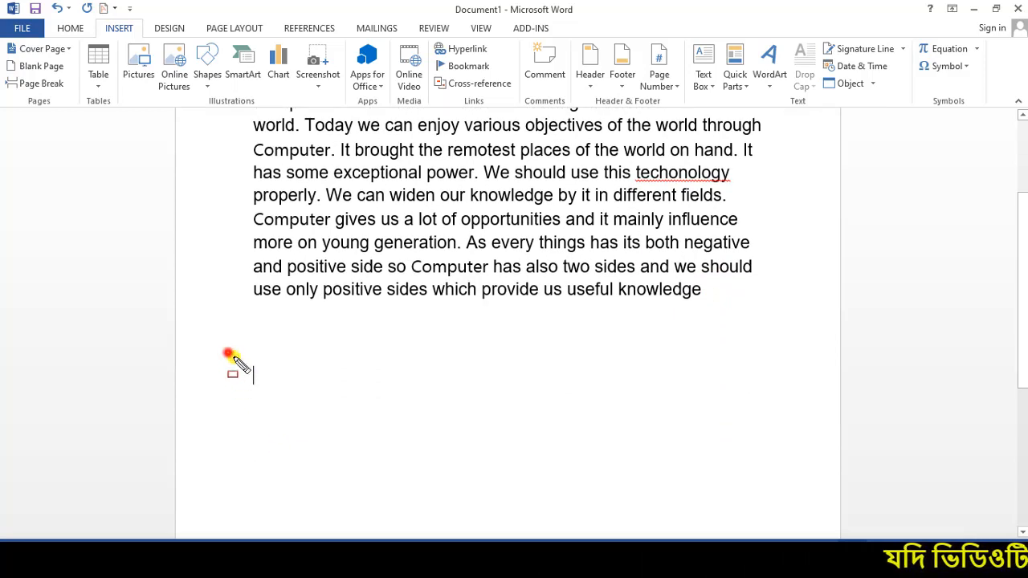
- In the Date and Time dialog, select the 'Tuesday, January 21, 2020' format
{"action": "left_click_drag", "start_coordinate": [228, 354], "coordinate": [302, 415]}
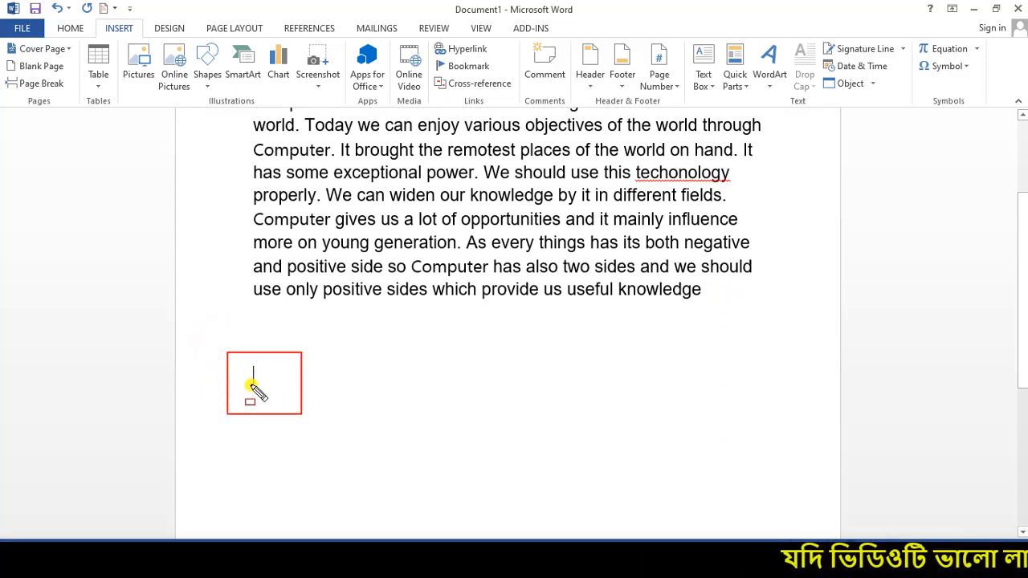
{"action": "left_click", "coordinate": [863, 68]}
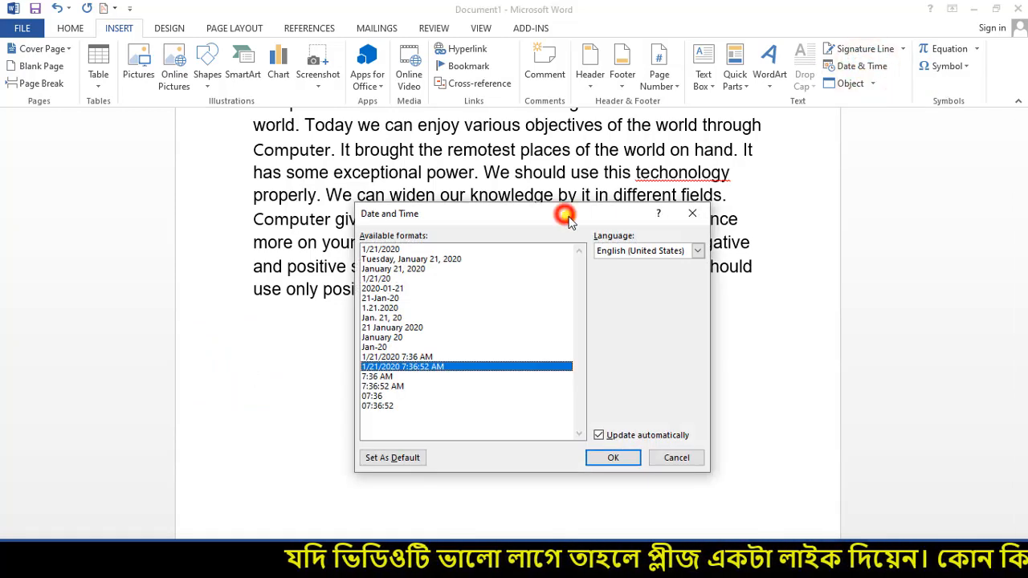
{"action": "left_click_drag", "start_coordinate": [568, 221], "coordinate": [590, 200]}
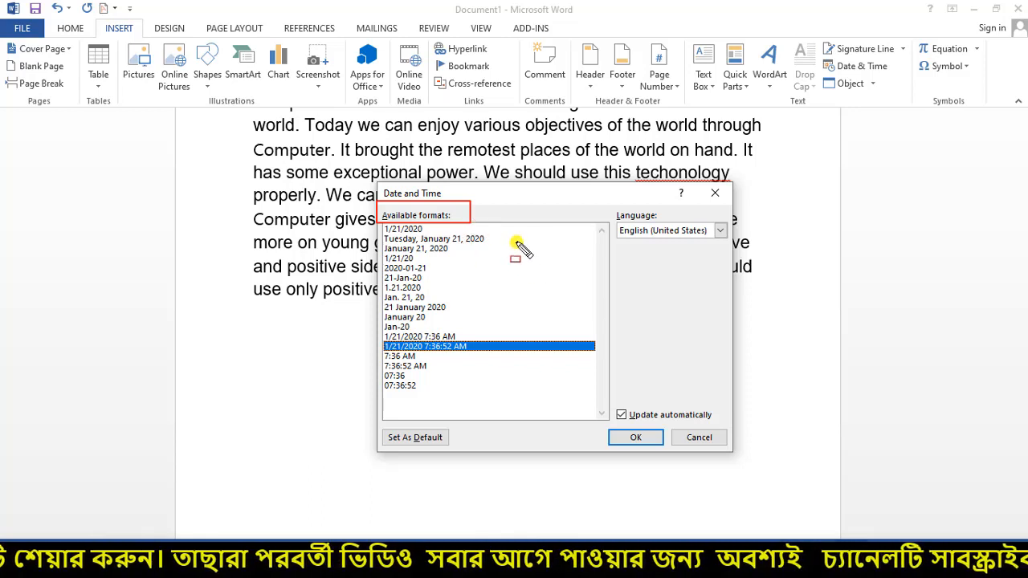
{"action": "mouse_move", "coordinate": [377, 223]}
{"action": "left_mouse_down"}
{"action": "mouse_move", "coordinate": [418, 333]}
{"action": "mouse_move", "coordinate": [496, 414]}
{"action": "mouse_move", "coordinate": [580, 416]}
{"action": "mouse_move", "coordinate": [582, 404]}
{"action": "left_mouse_up"}
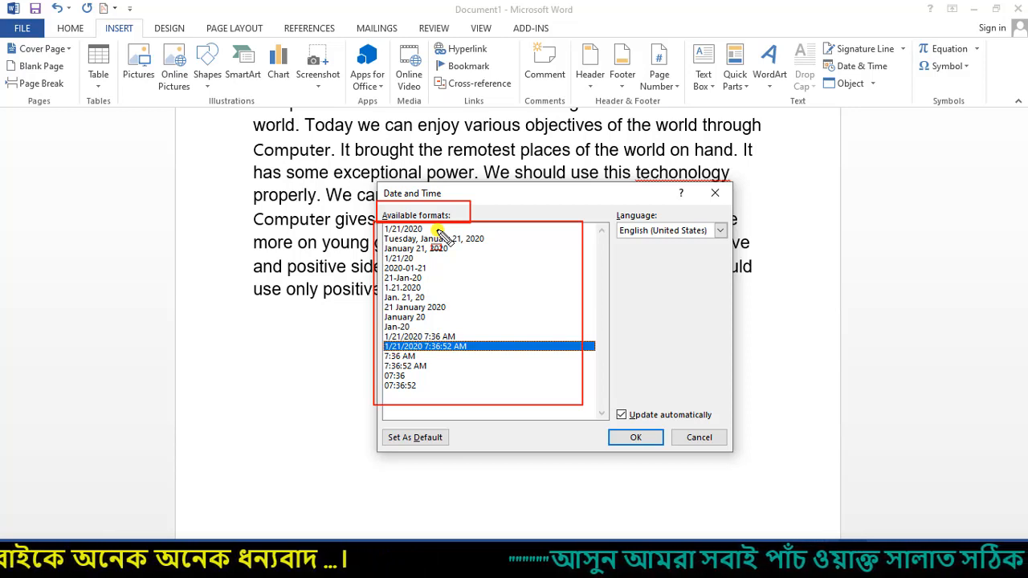
{"action": "left_click", "coordinate": [424, 230]}
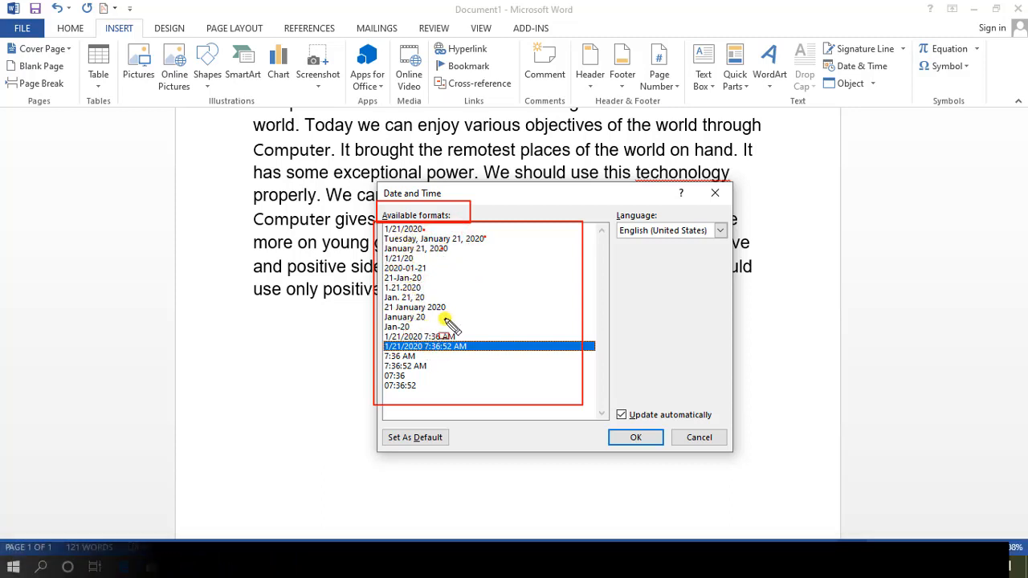
{"action": "left_click", "coordinate": [399, 239]}
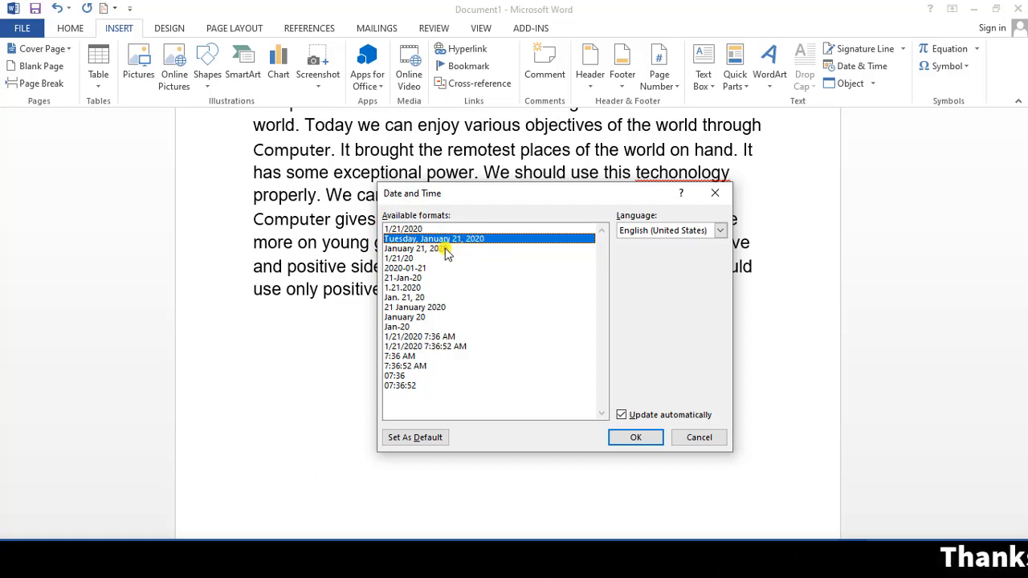
- Insert 'Tuesday, January 21, 2020' on the line below the essay and deselect the field
{"action": "left_click", "coordinate": [635, 440]}
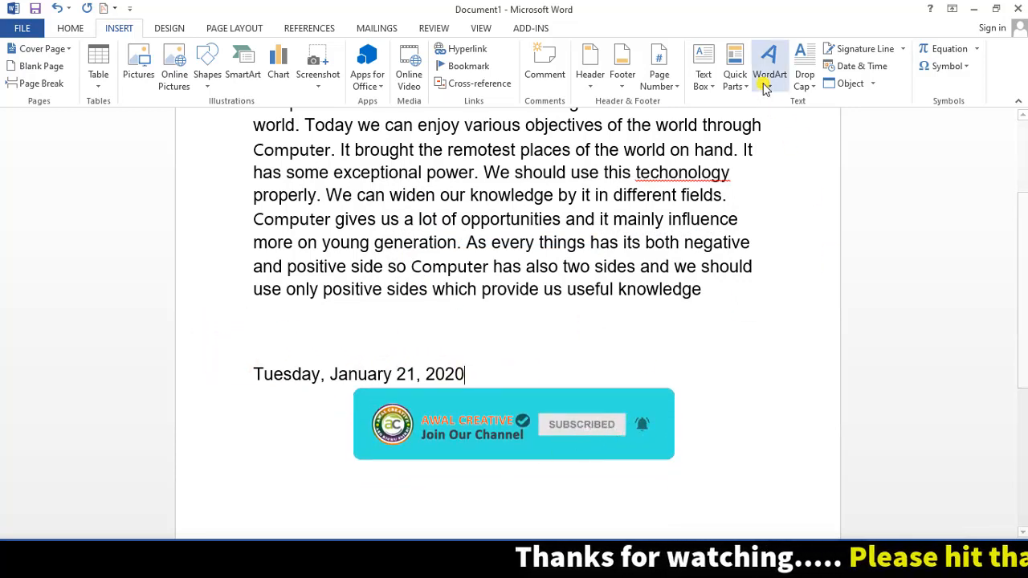
{"action": "mouse_move", "coordinate": [480, 373]}
{"action": "left_mouse_down"}
{"action": "mouse_move", "coordinate": [291, 378]}
{"action": "mouse_move", "coordinate": [530, 374]}
{"action": "mouse_move", "coordinate": [552, 359]}
{"action": "left_mouse_up"}
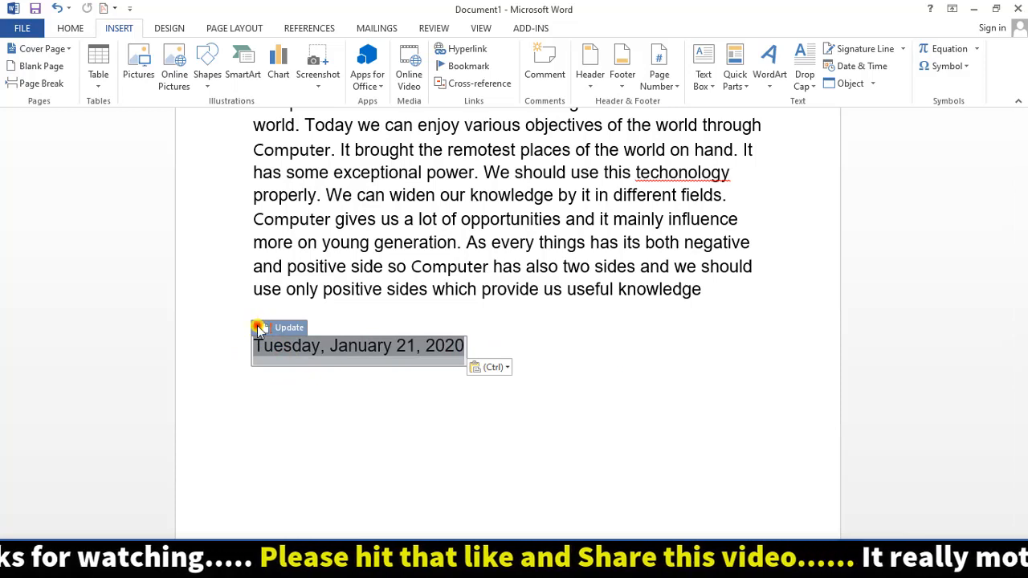
{"action": "left_click_drag", "start_coordinate": [265, 326], "coordinate": [279, 373]}
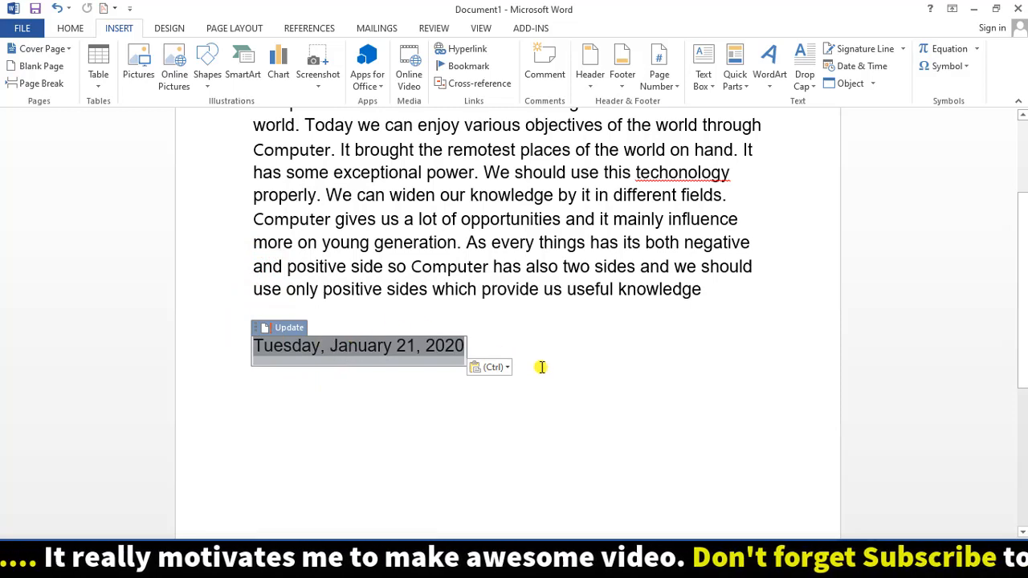
{"action": "scroll", "coordinate": [543, 361], "scroll_direction": "up", "scroll_amount": 3}
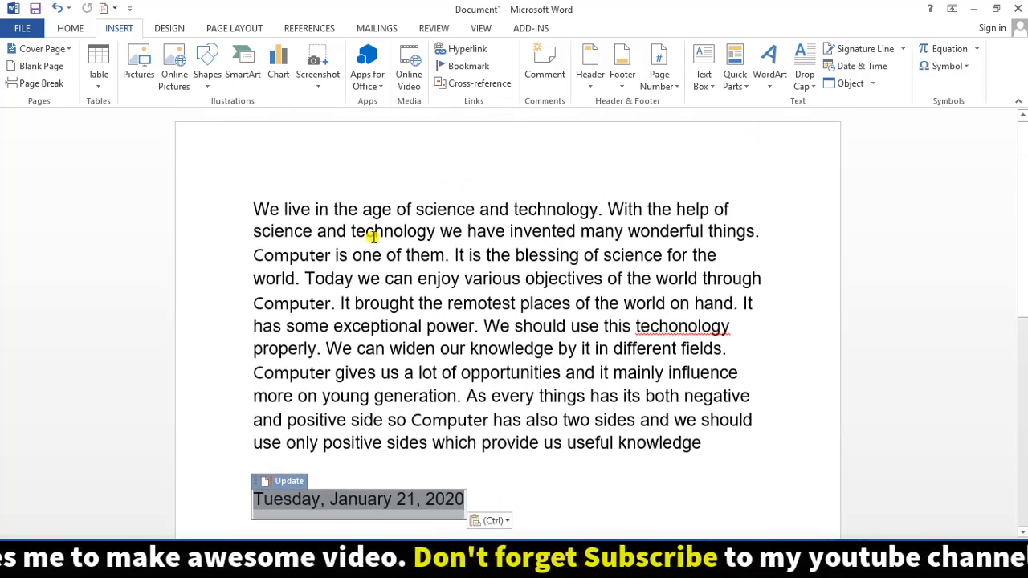
{"action": "scroll", "coordinate": [367, 391], "scroll_direction": "down", "scroll_amount": 2}
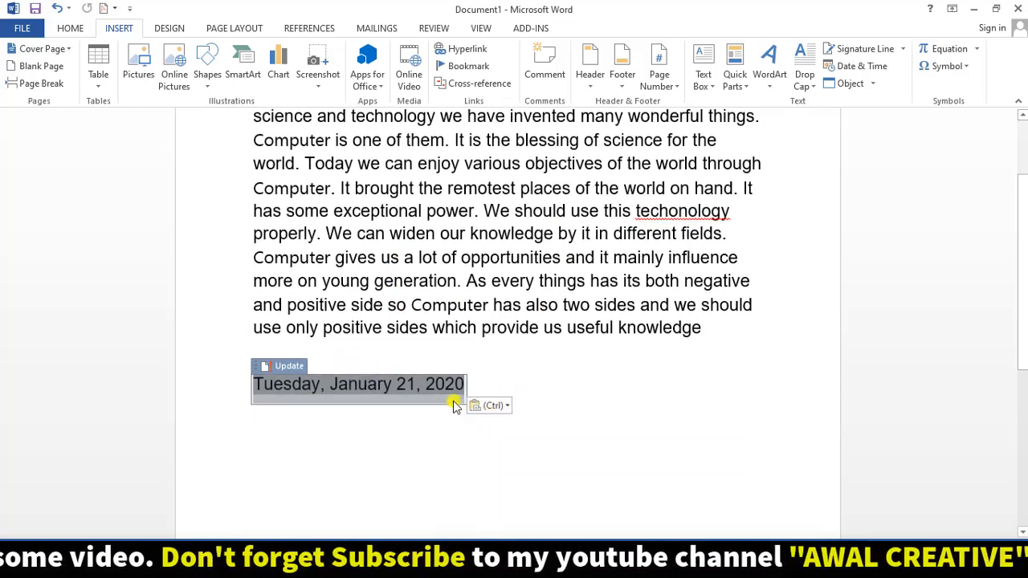
{"action": "left_click", "coordinate": [531, 380]}
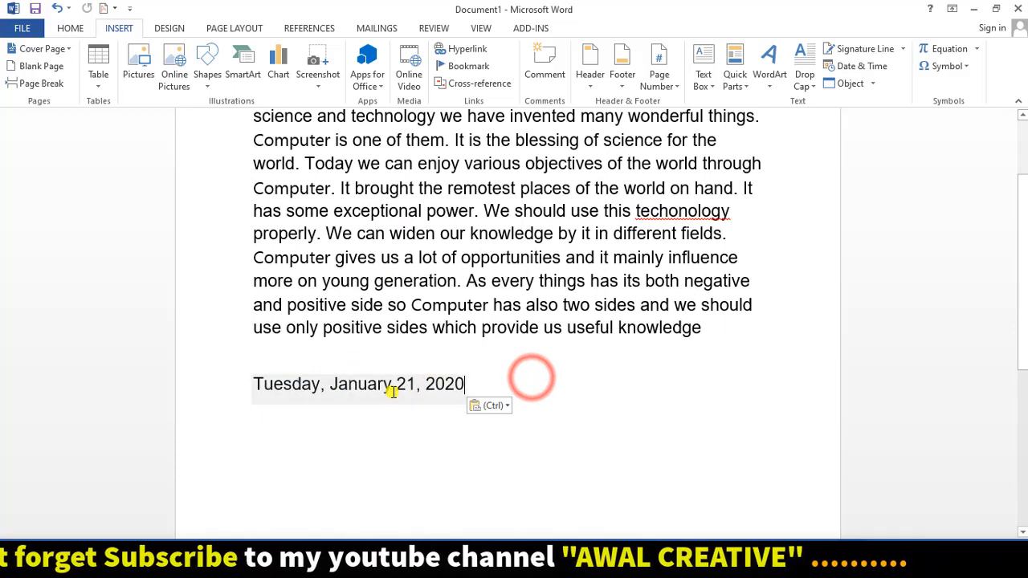
- Insert a Simple Text Box and clear its placeholder text
{"action": "left_click", "coordinate": [121, 29]}
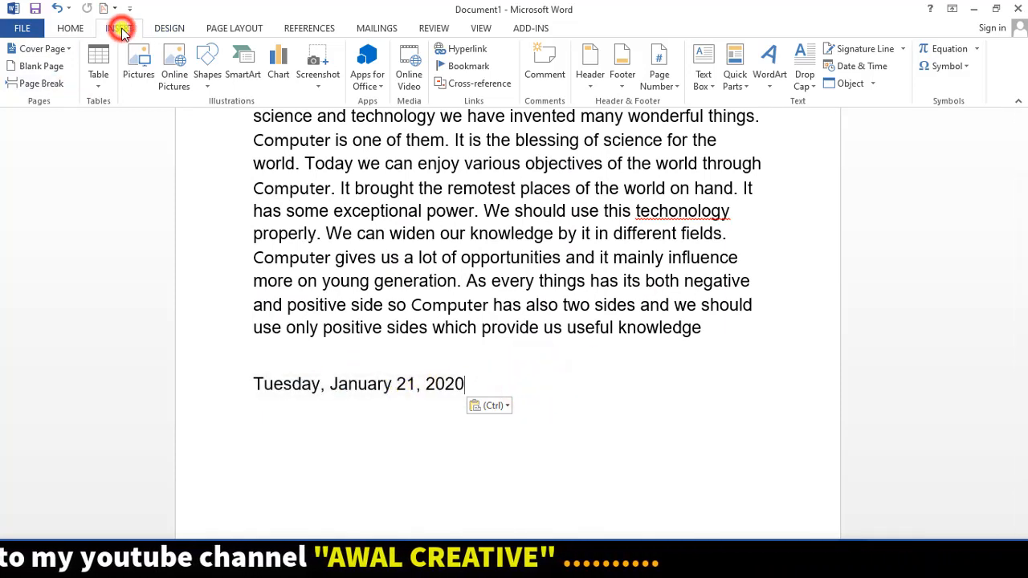
{"action": "left_click", "coordinate": [710, 88]}
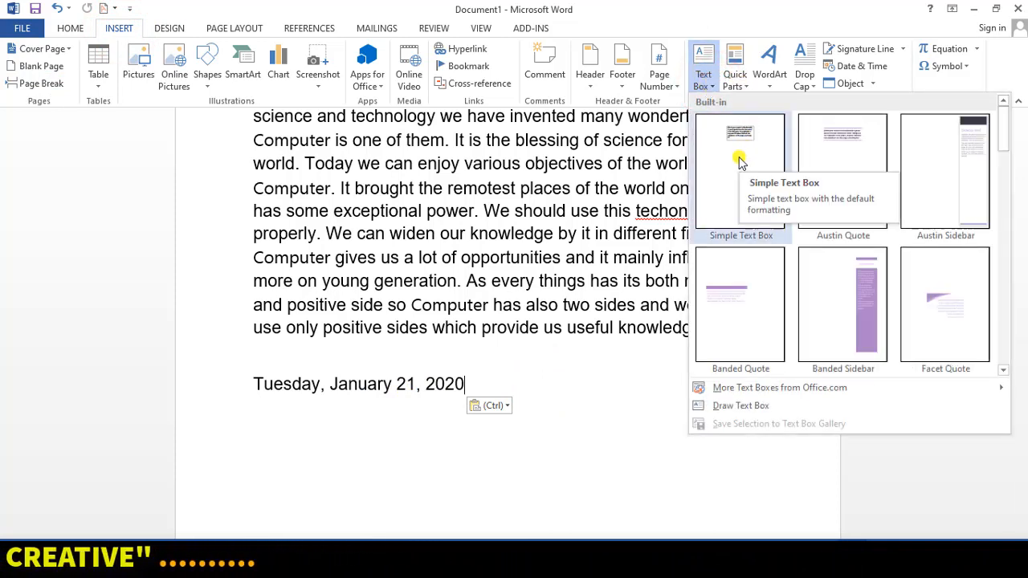
{"action": "left_click", "coordinate": [738, 159]}
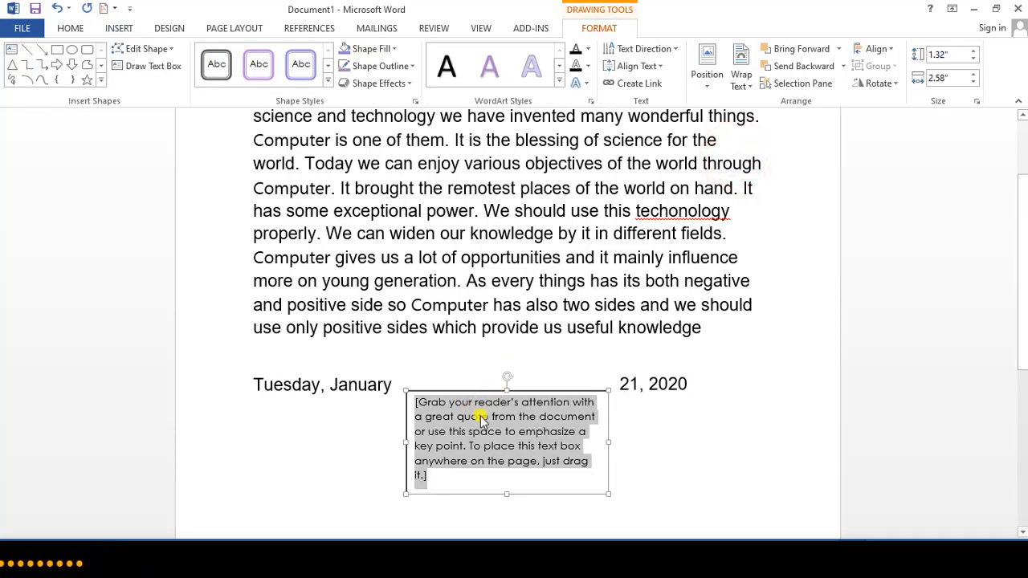
{"action": "key", "text": "Delete"}
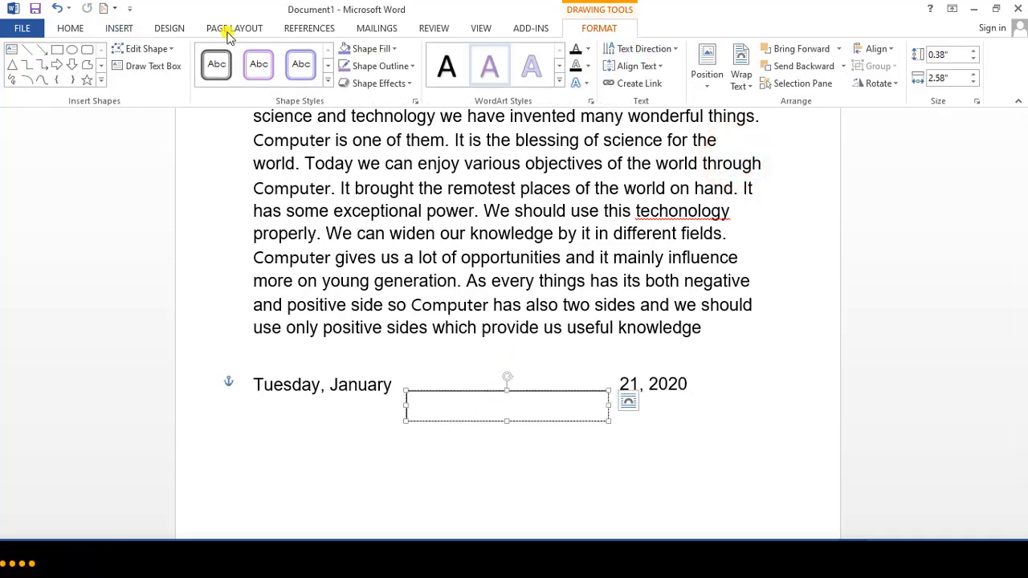
- Put the date '21 January 2020' in the text box and move it below the date line
{"action": "left_click", "coordinate": [127, 25]}
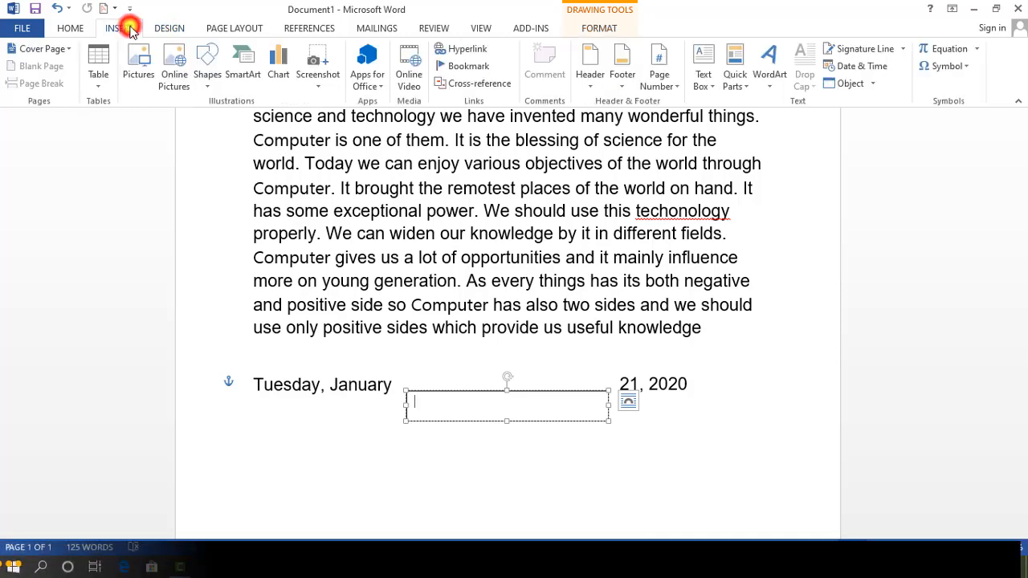
{"action": "left_click", "coordinate": [882, 68]}
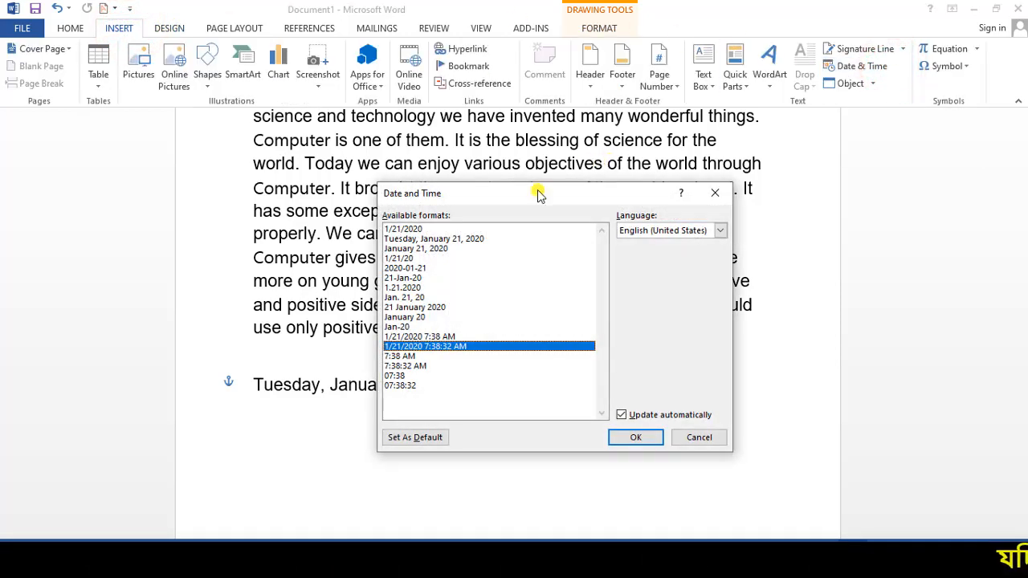
{"action": "left_click_drag", "start_coordinate": [538, 194], "coordinate": [768, 113]}
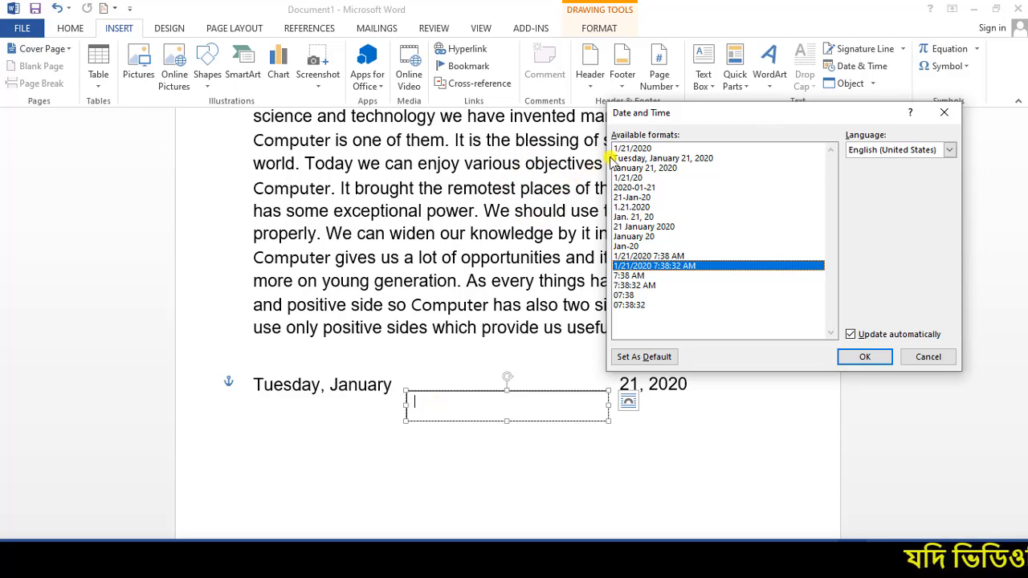
{"action": "left_click", "coordinate": [627, 228]}
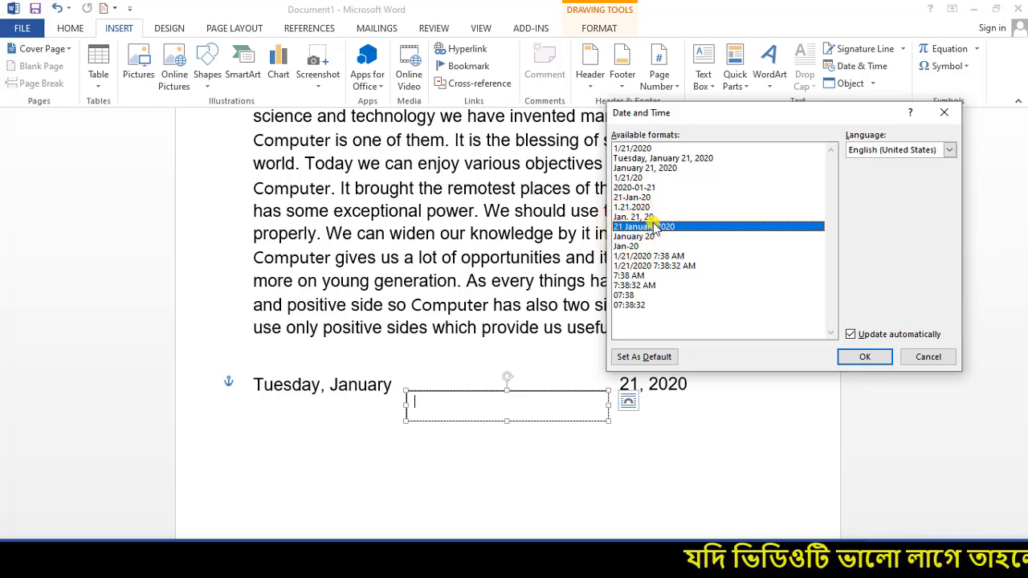
{"action": "left_click", "coordinate": [858, 357]}
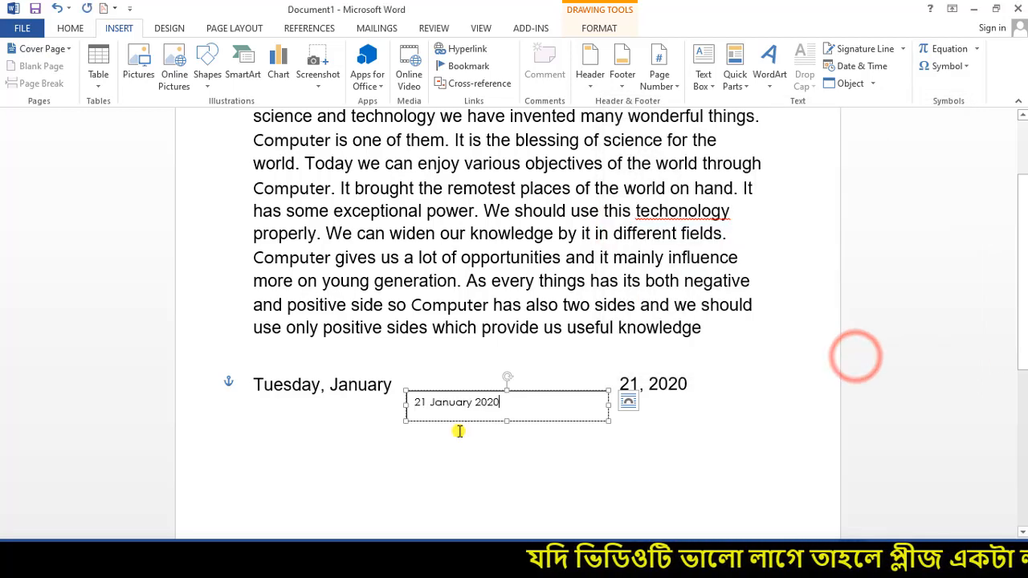
{"action": "left_click_drag", "start_coordinate": [498, 391], "coordinate": [575, 434]}
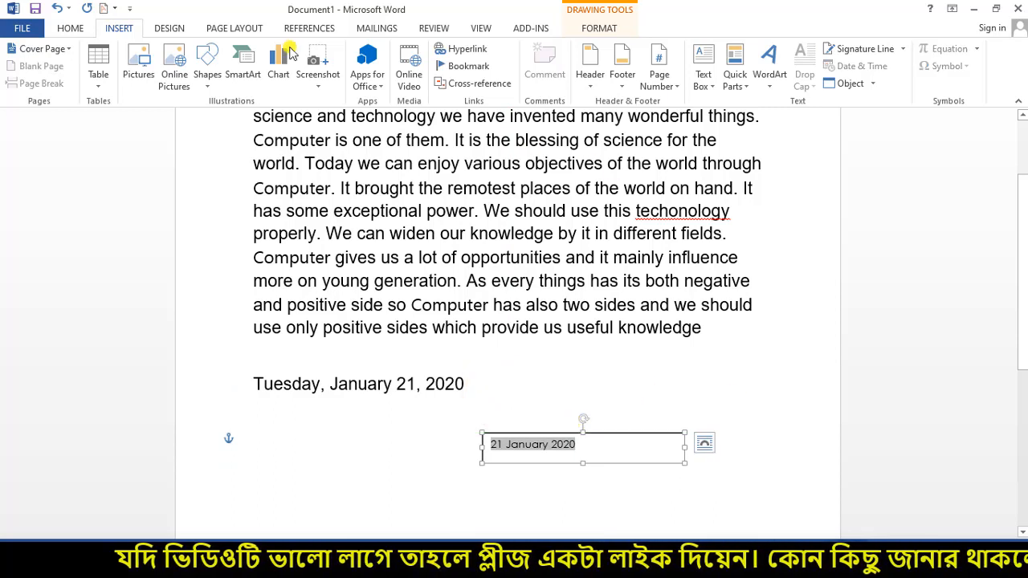
- Set the date box to In Front of Text and drag it to the page's top right
{"action": "left_click", "coordinate": [601, 26]}
{"action": "left_click", "coordinate": [737, 80]}
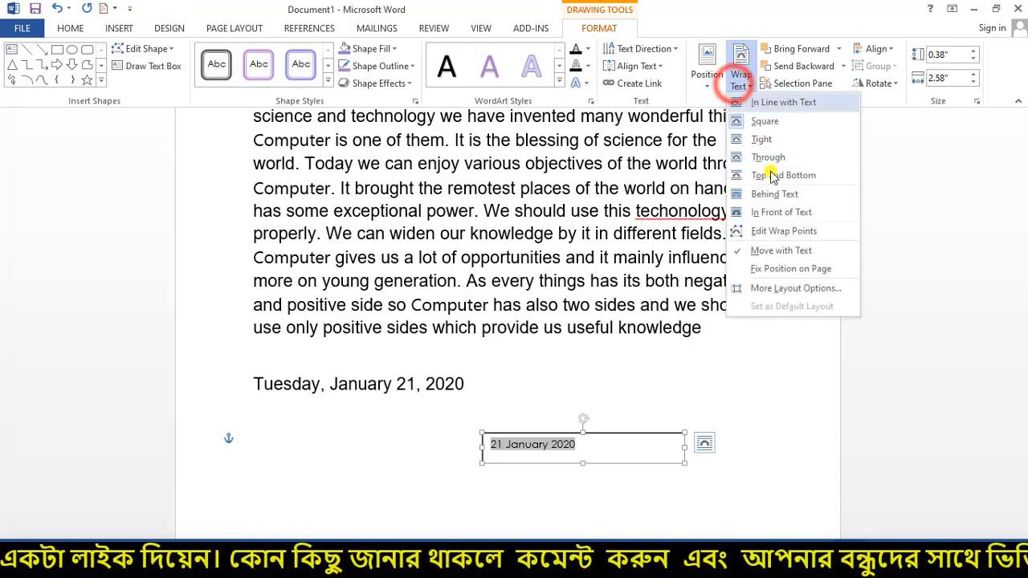
{"action": "left_click", "coordinate": [775, 216]}
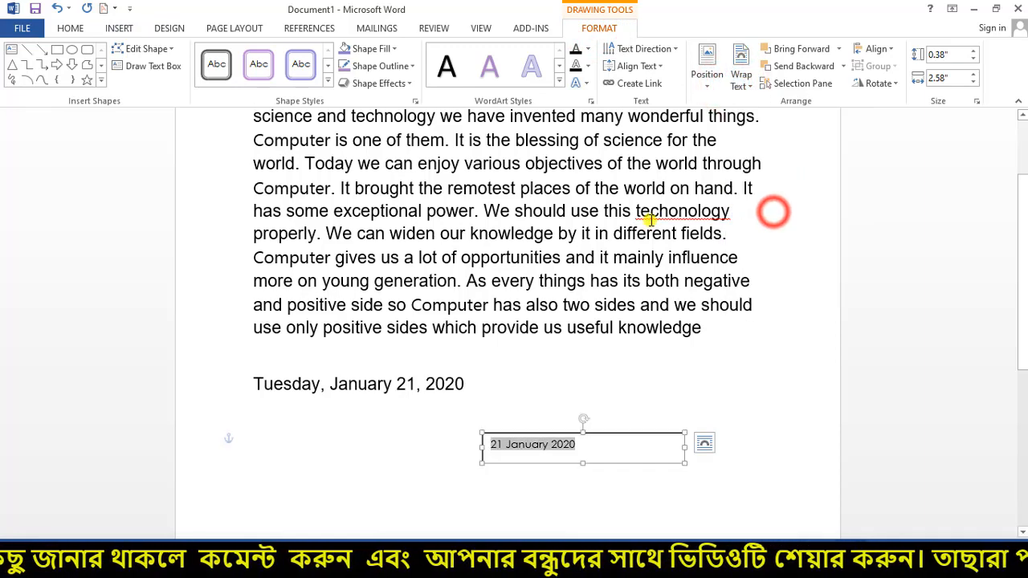
{"action": "left_click", "coordinate": [608, 433]}
{"action": "left_click_drag", "start_coordinate": [593, 378], "coordinate": [750, 133]}
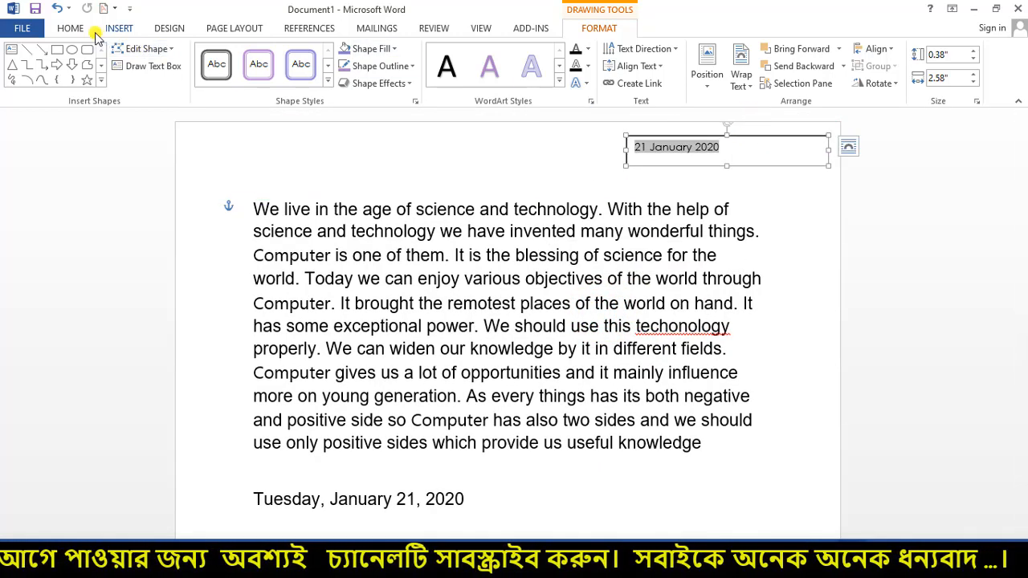
- Make the 21 January 2020 date text 20 pt and nudge the box into place
{"action": "left_click", "coordinate": [66, 34]}
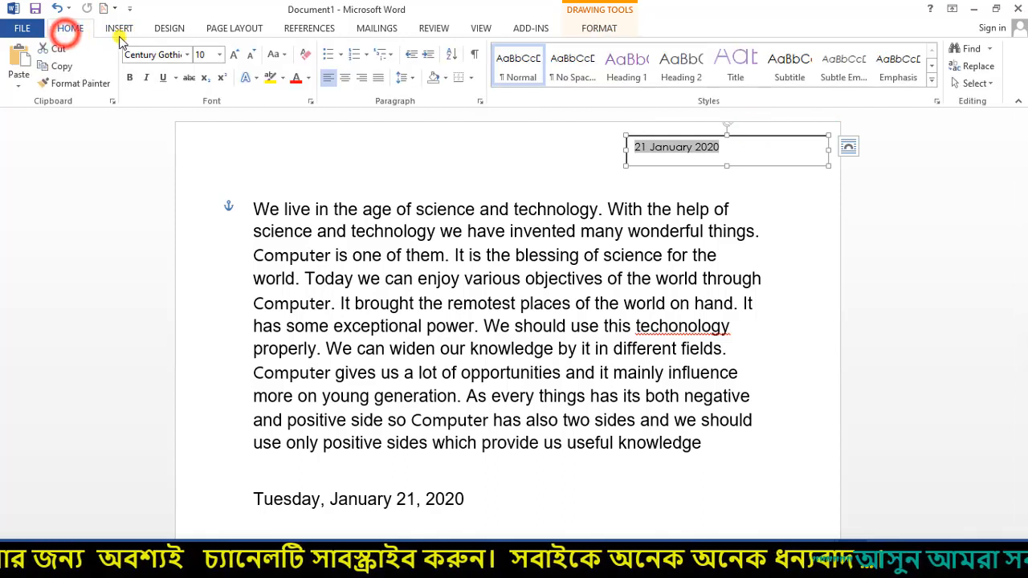
{"action": "left_click", "coordinate": [219, 54]}
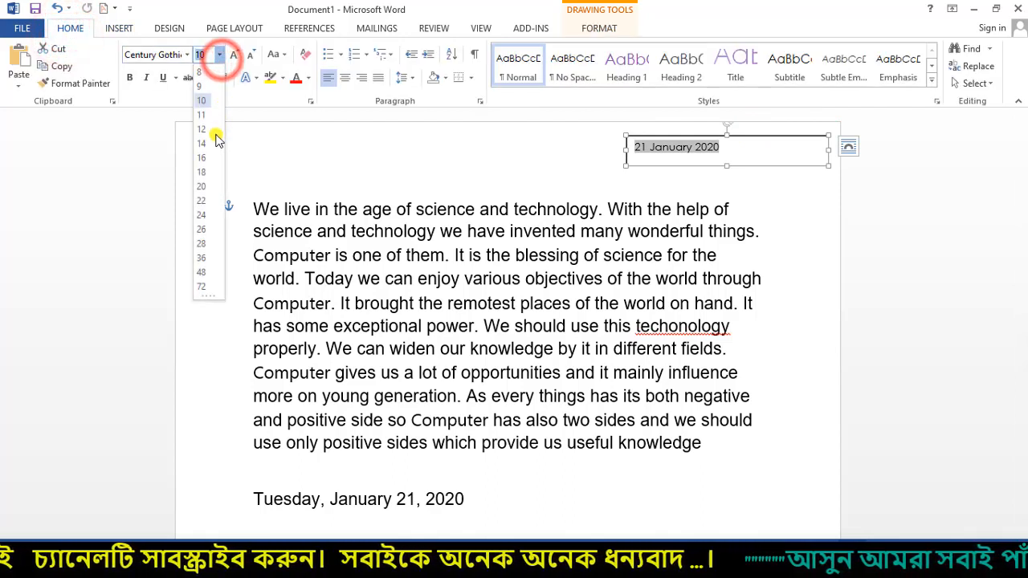
{"action": "left_click", "coordinate": [203, 186]}
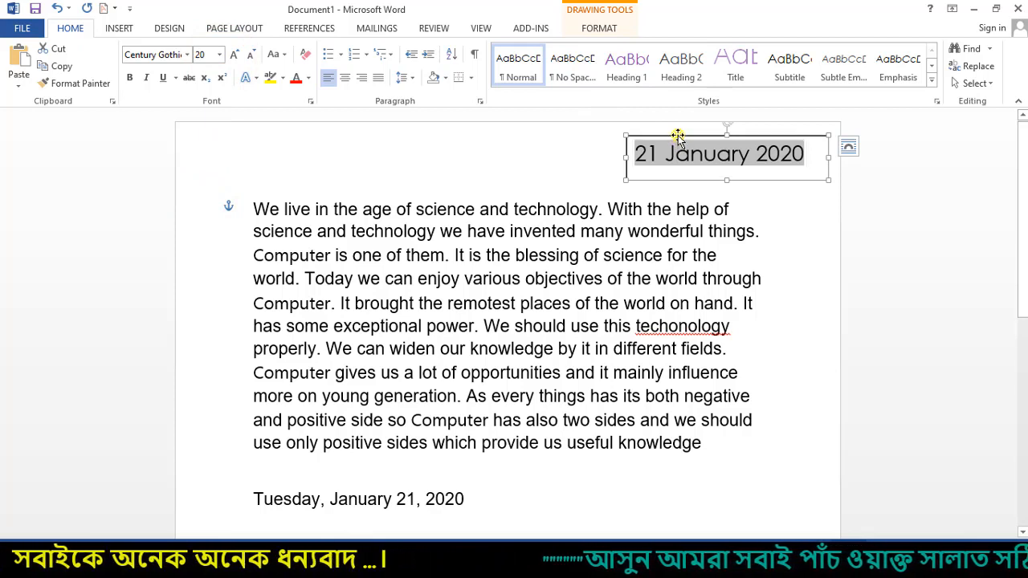
{"action": "left_click_drag", "start_coordinate": [678, 136], "coordinate": [650, 130]}
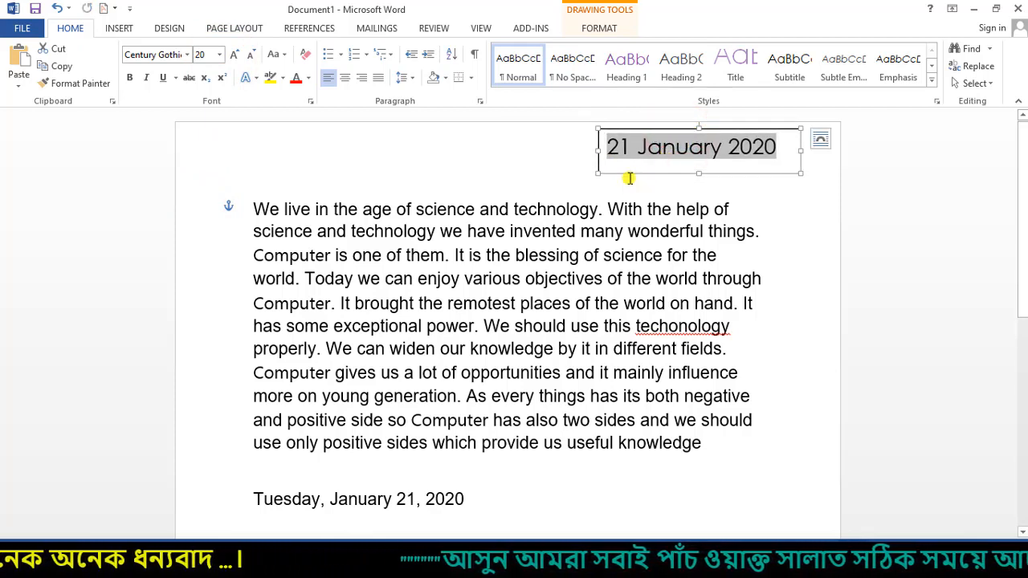
{"action": "left_click", "coordinate": [700, 155]}
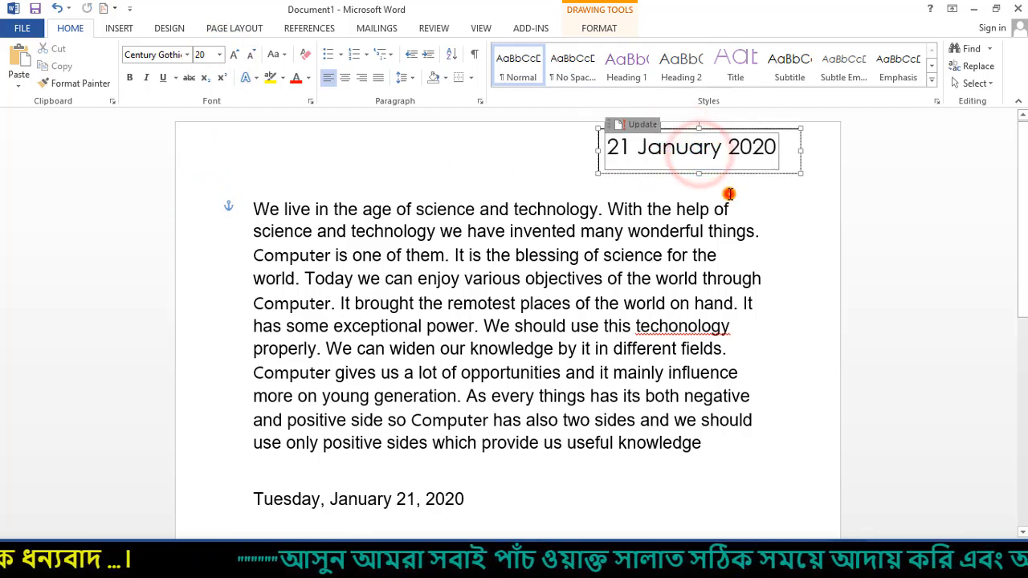
{"action": "left_click", "coordinate": [729, 195]}
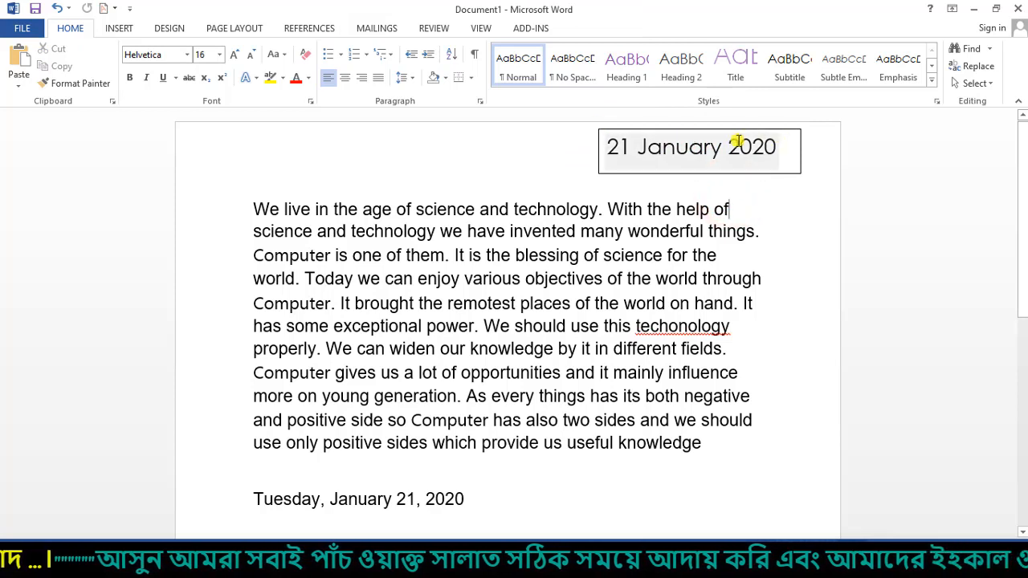
{"action": "left_click_drag", "start_coordinate": [692, 175], "coordinate": [809, 183]}
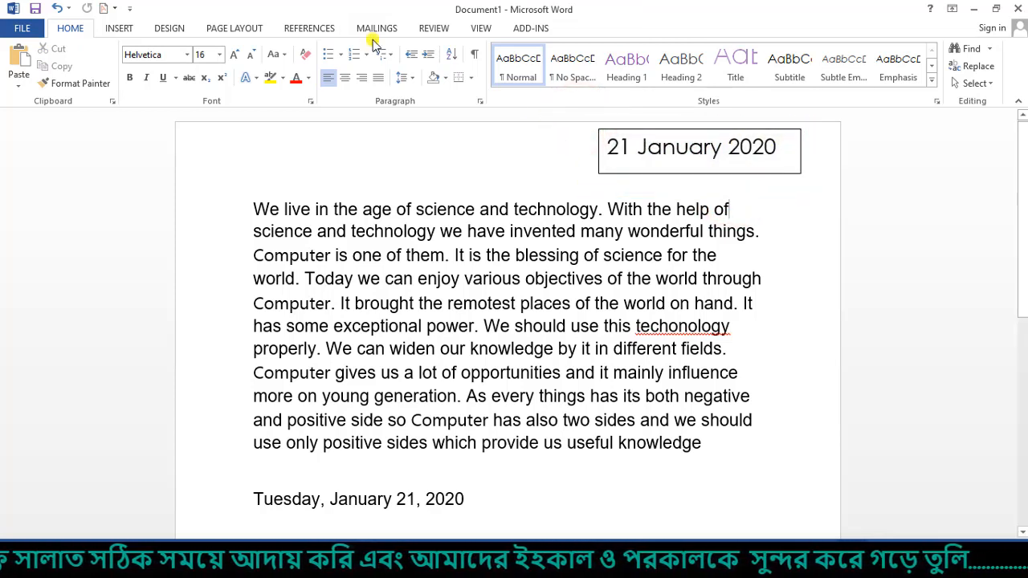
{"action": "left_click", "coordinate": [673, 149]}
{"action": "left_click", "coordinate": [609, 129]}
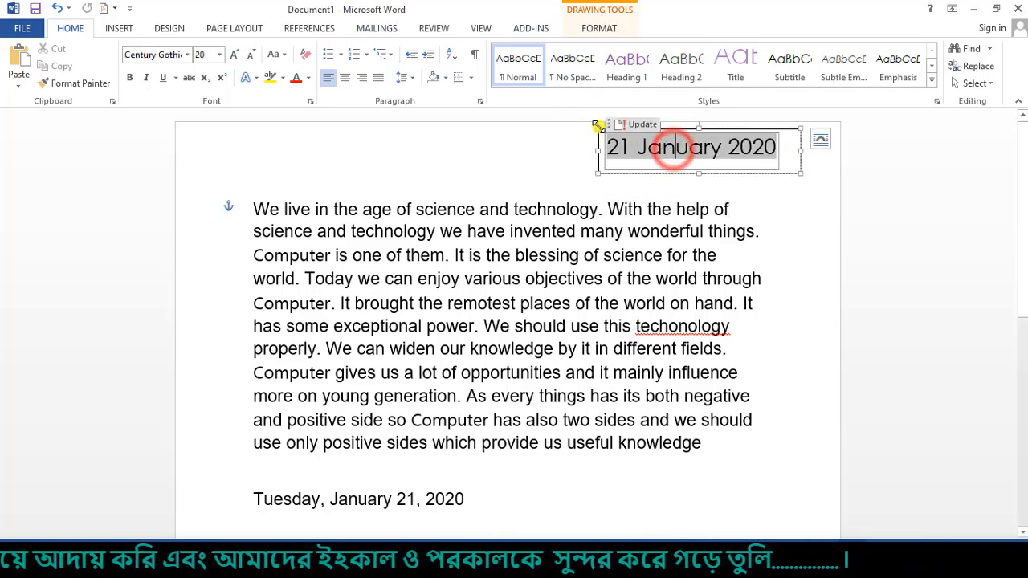
{"action": "left_click", "coordinate": [599, 130]}
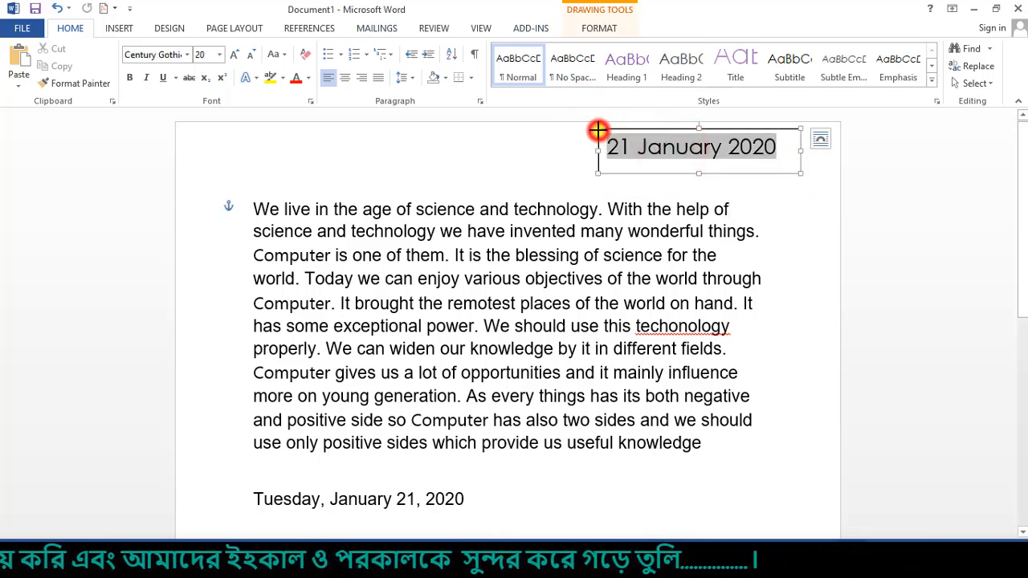
- Give the date box No Fill and No Outline so only the date shows
{"action": "left_click", "coordinate": [601, 29]}
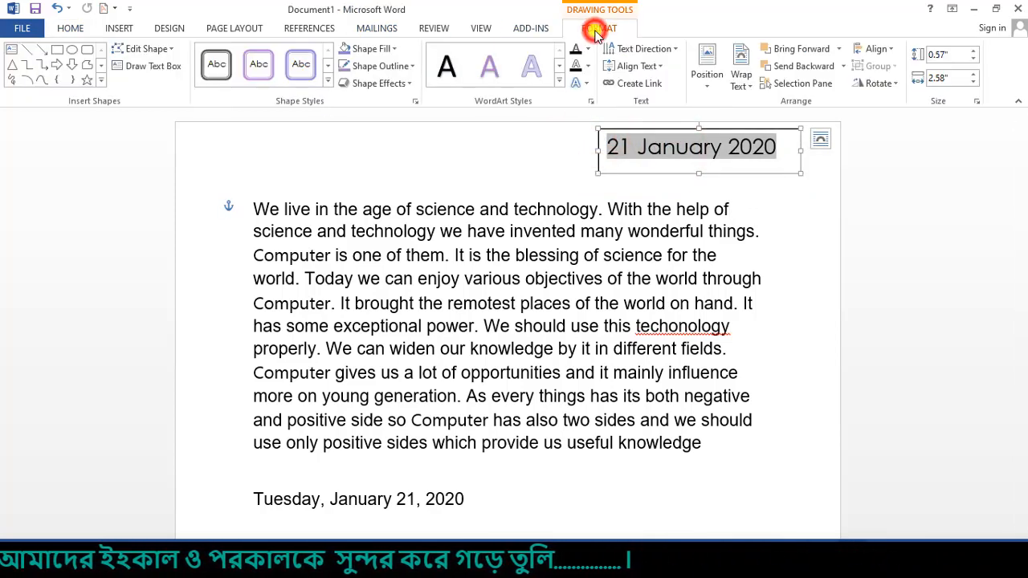
{"action": "left_click", "coordinate": [397, 51]}
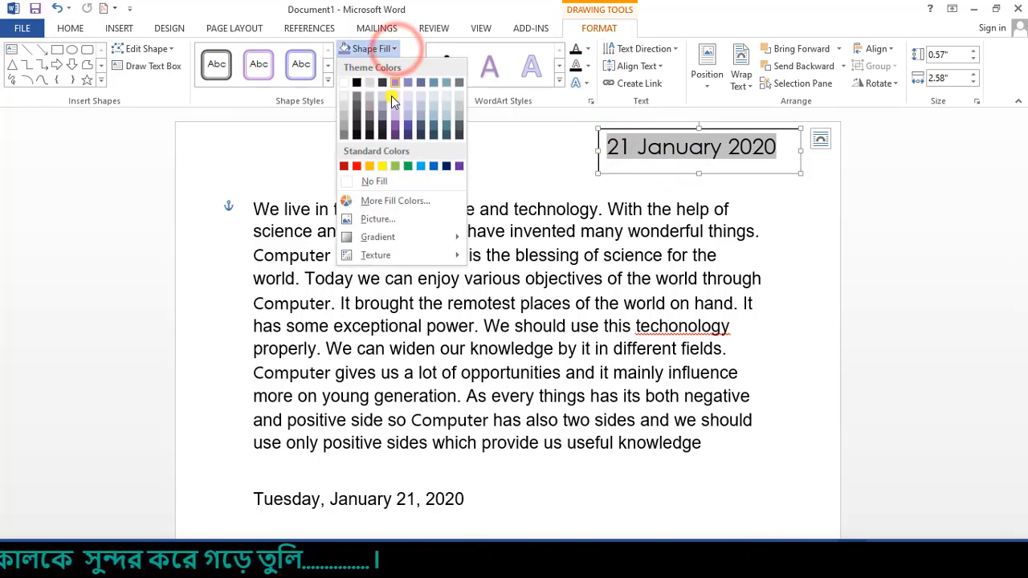
{"action": "left_click", "coordinate": [377, 177]}
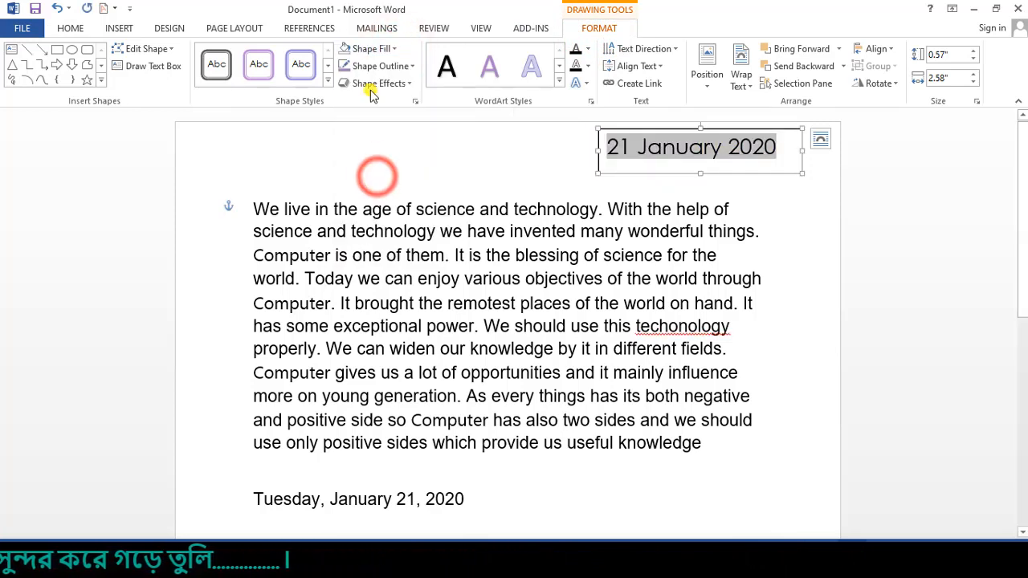
{"action": "left_click", "coordinate": [410, 67]}
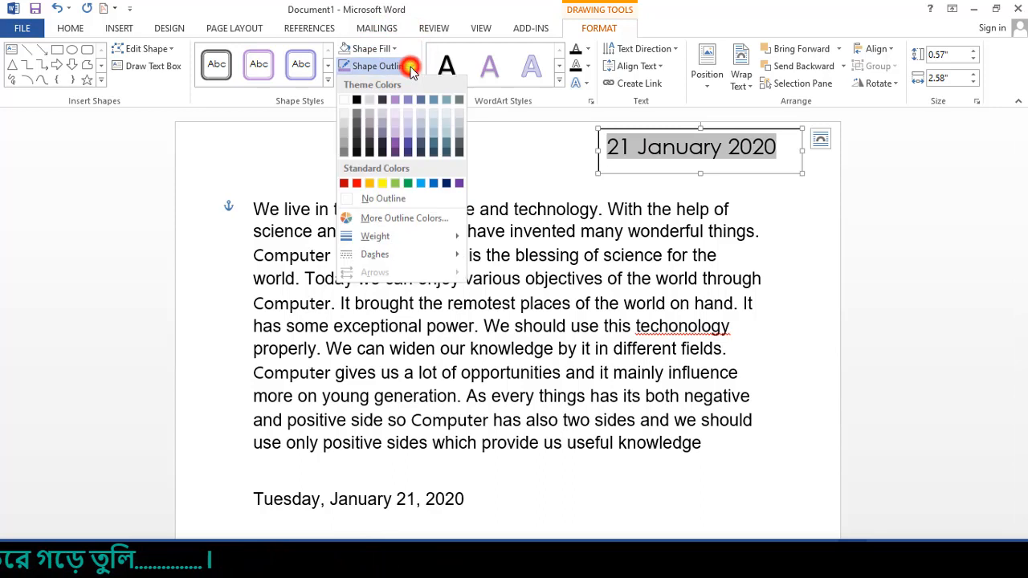
{"action": "left_click", "coordinate": [383, 200]}
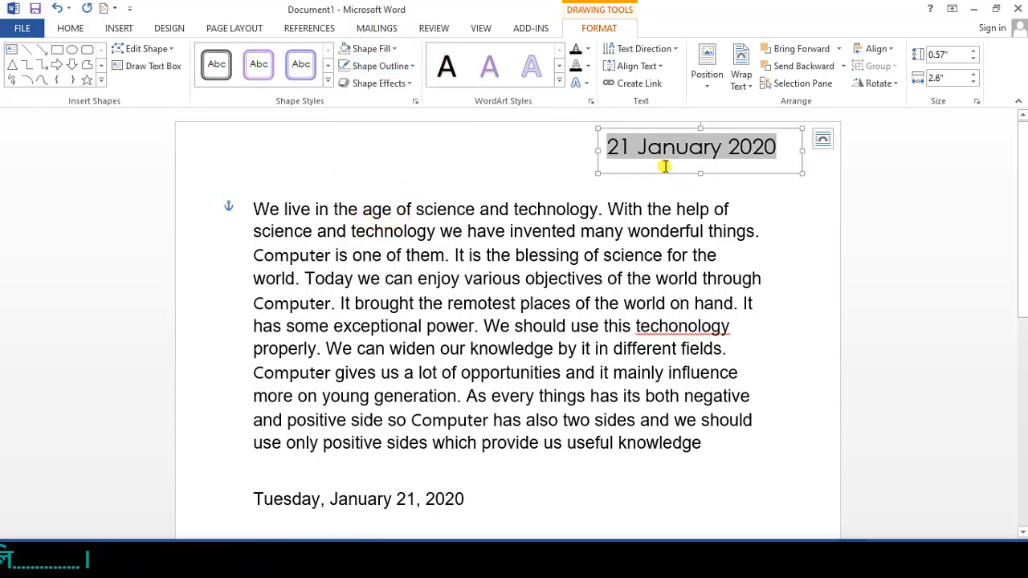
{"action": "left_click", "coordinate": [664, 164]}
{"action": "left_click", "coordinate": [715, 183]}
{"action": "left_click", "coordinate": [754, 147]}
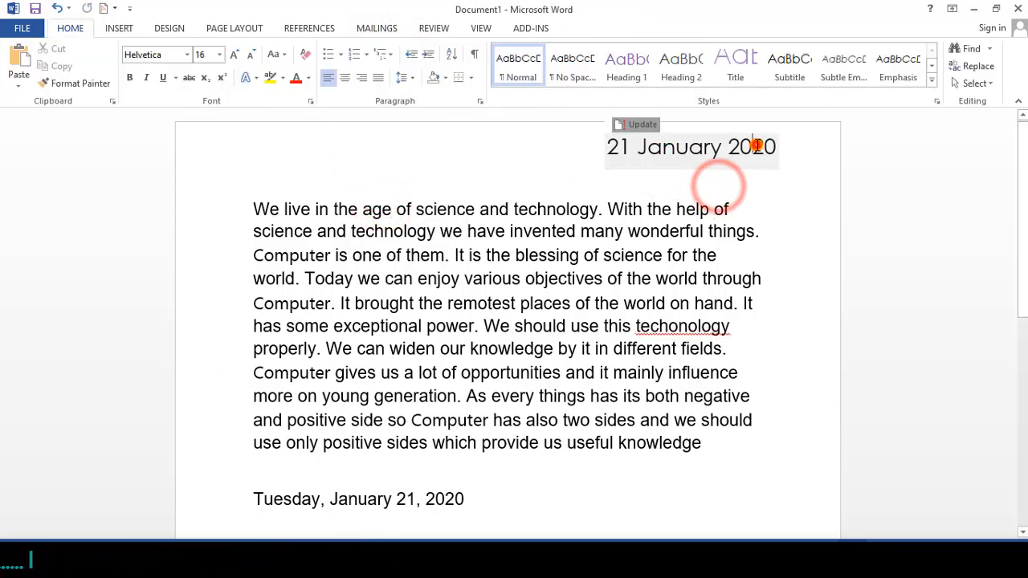
- Drag the 21 January 2020 date box to the top-left corner and check the date fields
{"action": "left_click_drag", "start_coordinate": [770, 175], "coordinate": [349, 167]}
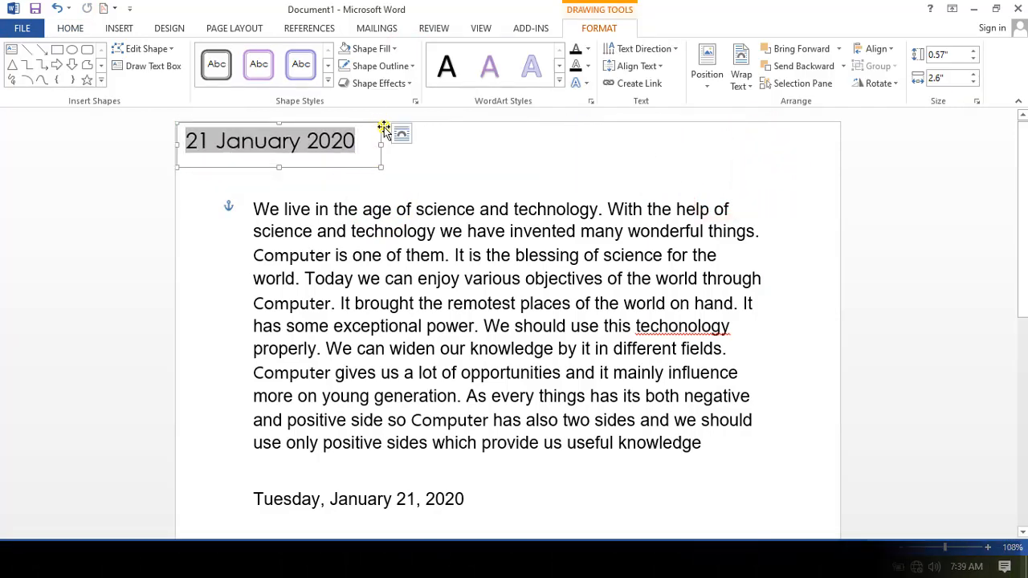
{"action": "scroll", "coordinate": [475, 447], "scroll_direction": "down", "scroll_amount": 1}
{"action": "scroll", "coordinate": [476, 448], "scroll_direction": "down", "scroll_amount": 3}
{"action": "left_click", "coordinate": [436, 270]}
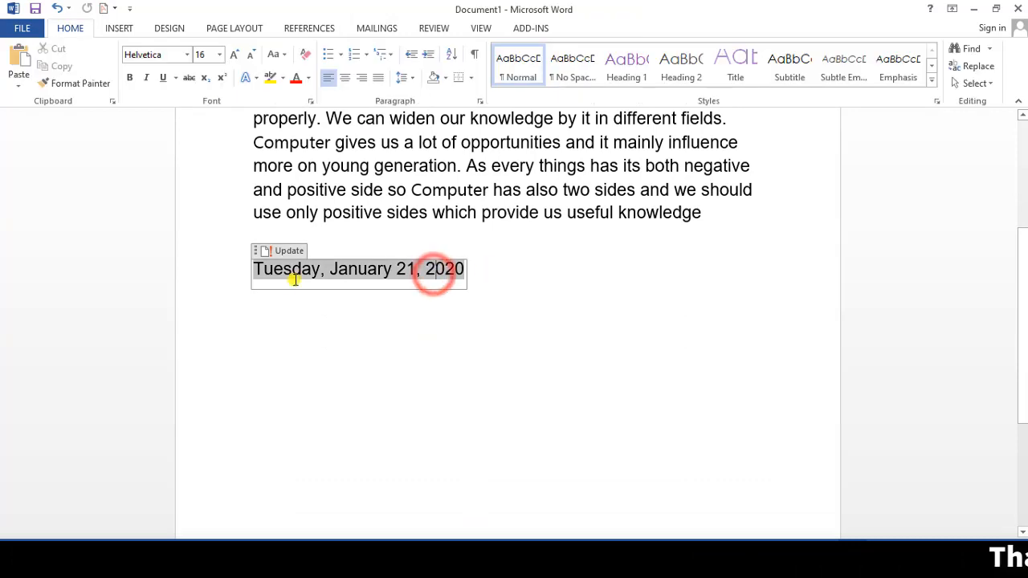
{"action": "left_click", "coordinate": [258, 251]}
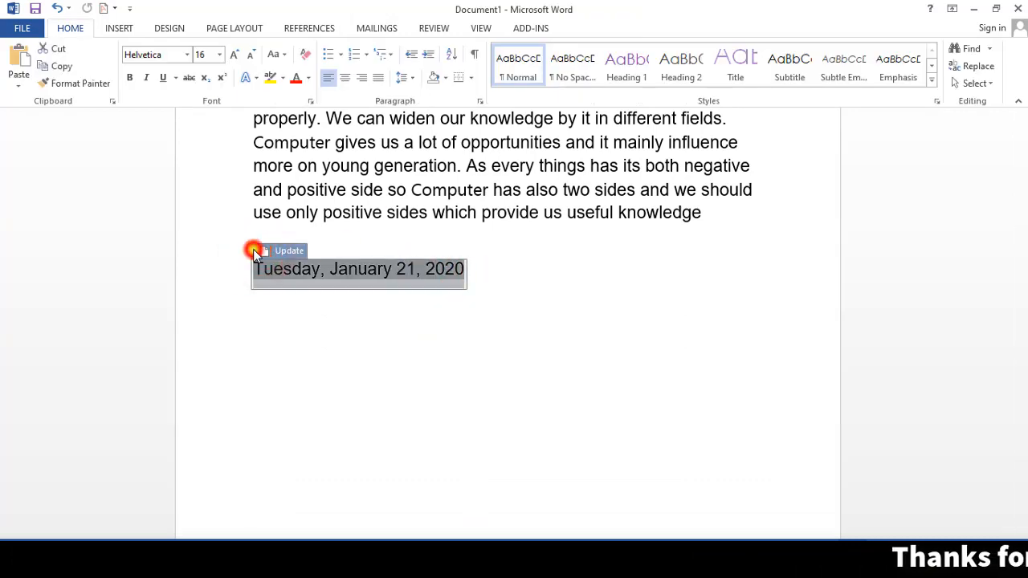
{"action": "left_click", "coordinate": [386, 281]}
{"action": "scroll", "coordinate": [452, 269], "scroll_direction": "up", "scroll_amount": 3}
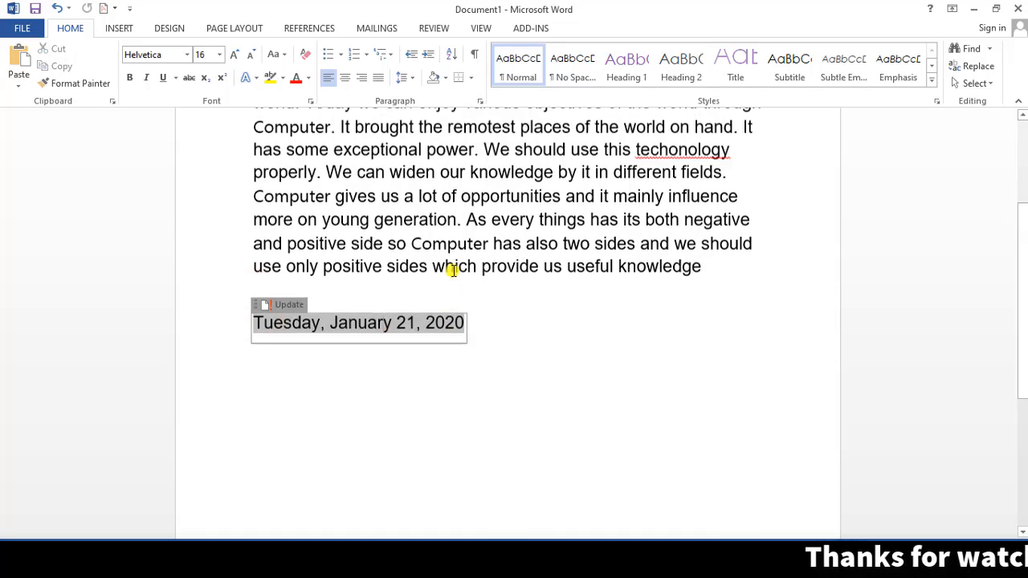
{"action": "left_click", "coordinate": [274, 142]}
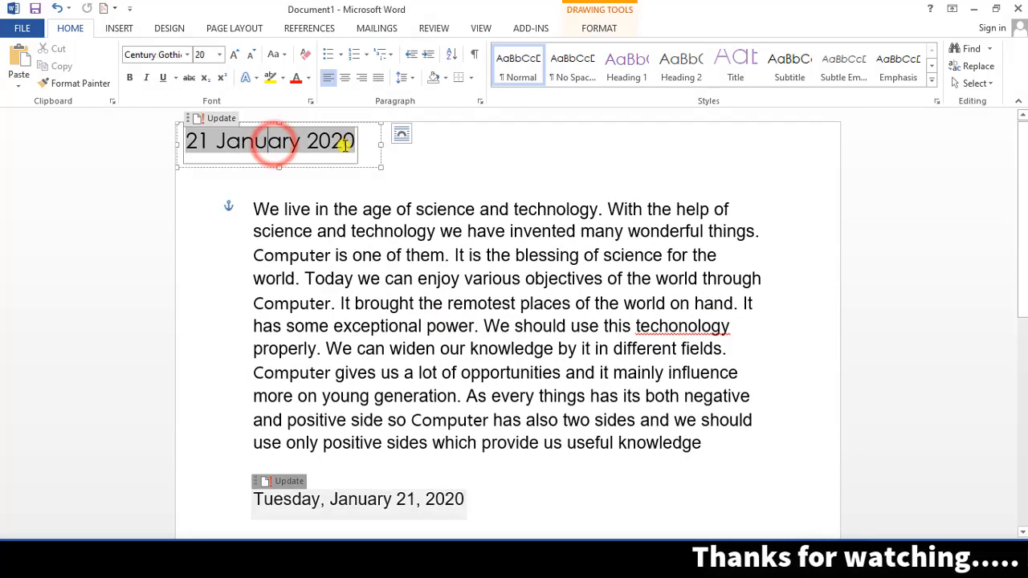
- Resize the 21 January 2020 date to 8 pt and drag its box to the top-right corner
{"action": "left_click_drag", "start_coordinate": [359, 142], "coordinate": [178, 143]}
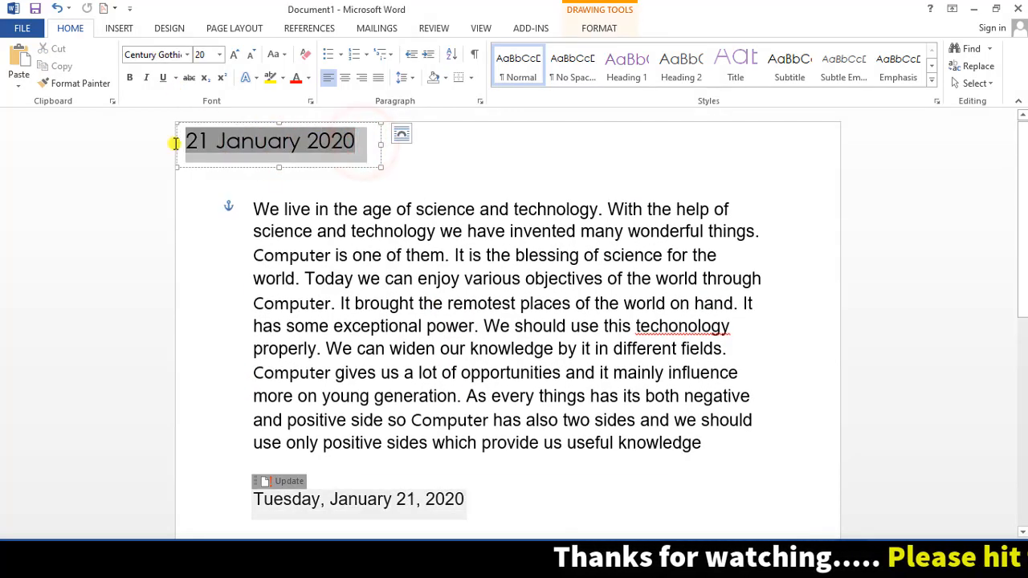
{"action": "left_click", "coordinate": [219, 54]}
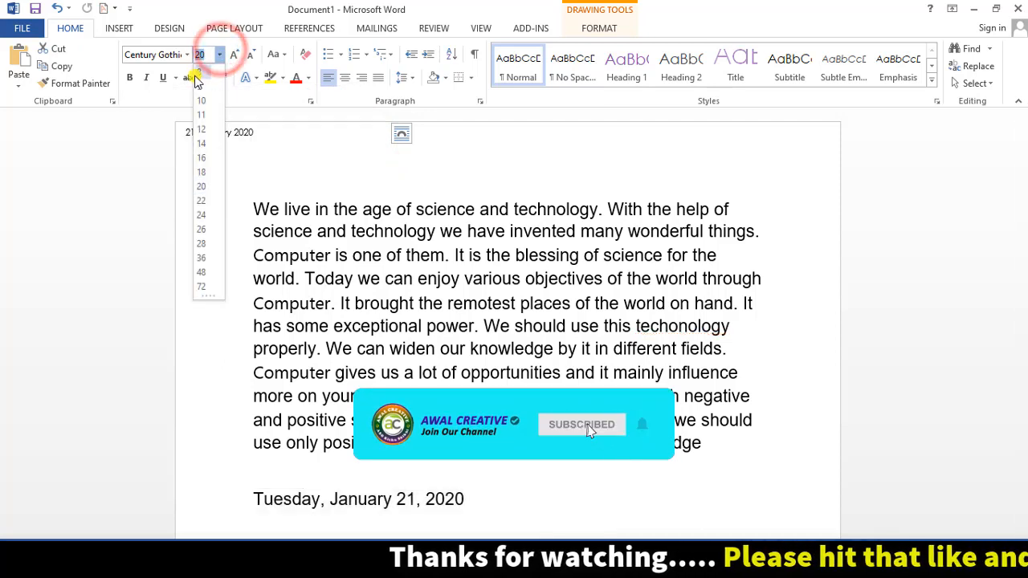
{"action": "left_click", "coordinate": [201, 72]}
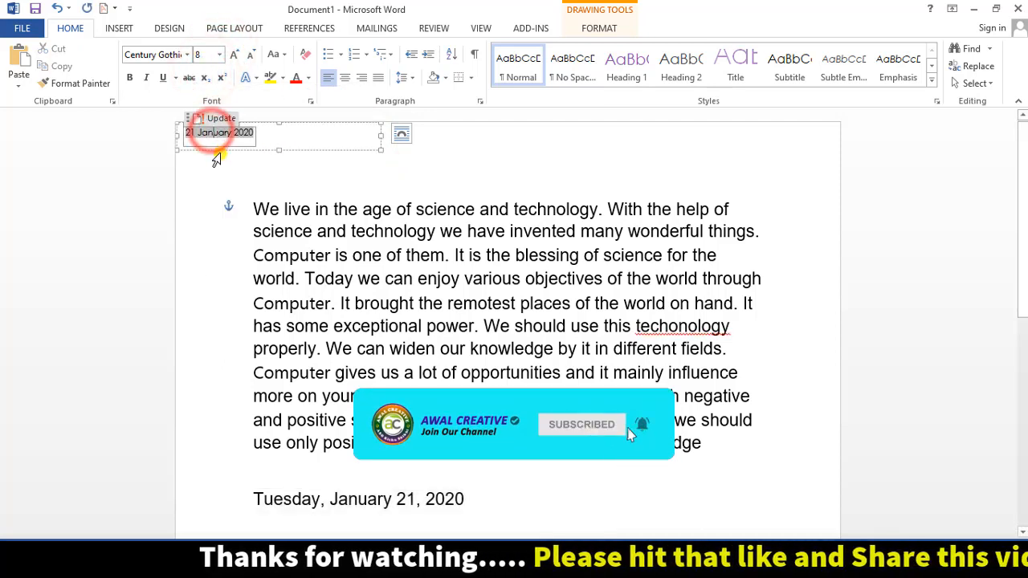
{"action": "left_click_drag", "start_coordinate": [216, 148], "coordinate": [793, 152]}
{"action": "left_click", "coordinate": [790, 161]}
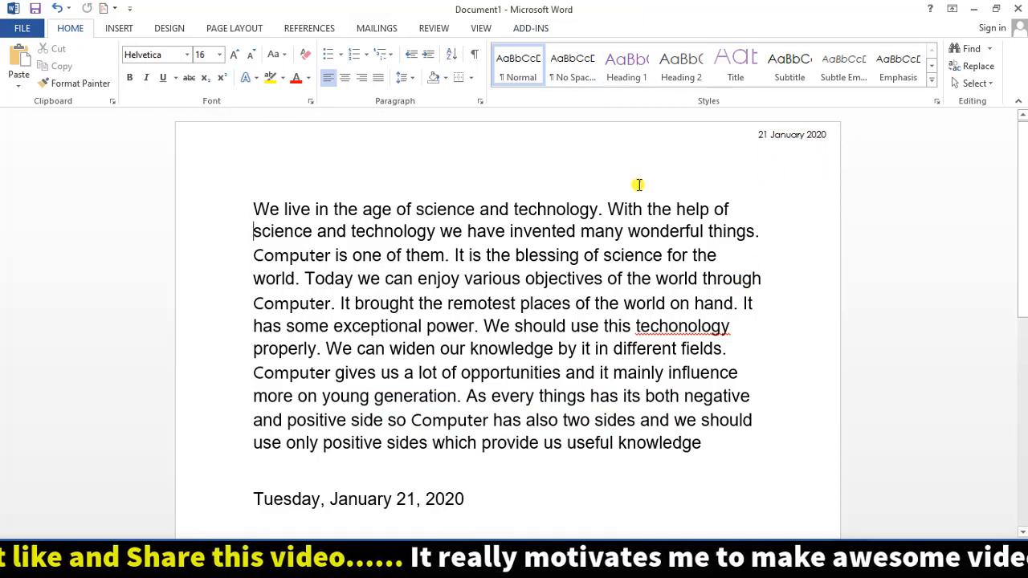
{"action": "scroll", "coordinate": [498, 289], "scroll_direction": "down", "scroll_amount": 2}
- Preview the 7:40 AM format without inserting it, then delete the 'Tuesday, January 21, 2020' line
{"action": "left_click", "coordinate": [121, 29]}
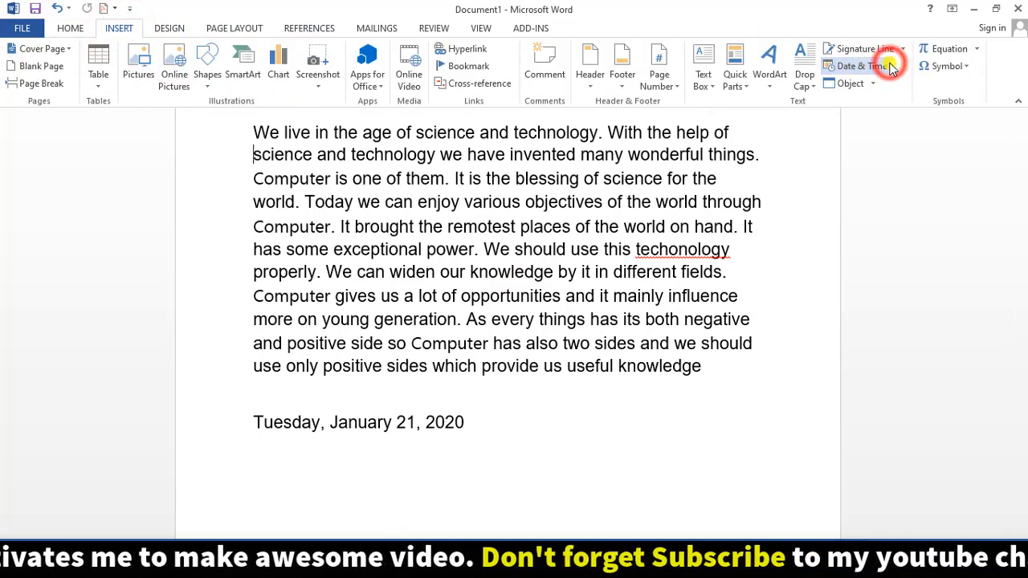
{"action": "left_click", "coordinate": [861, 66]}
{"action": "left_click_drag", "start_coordinate": [727, 112], "coordinate": [637, 202]}
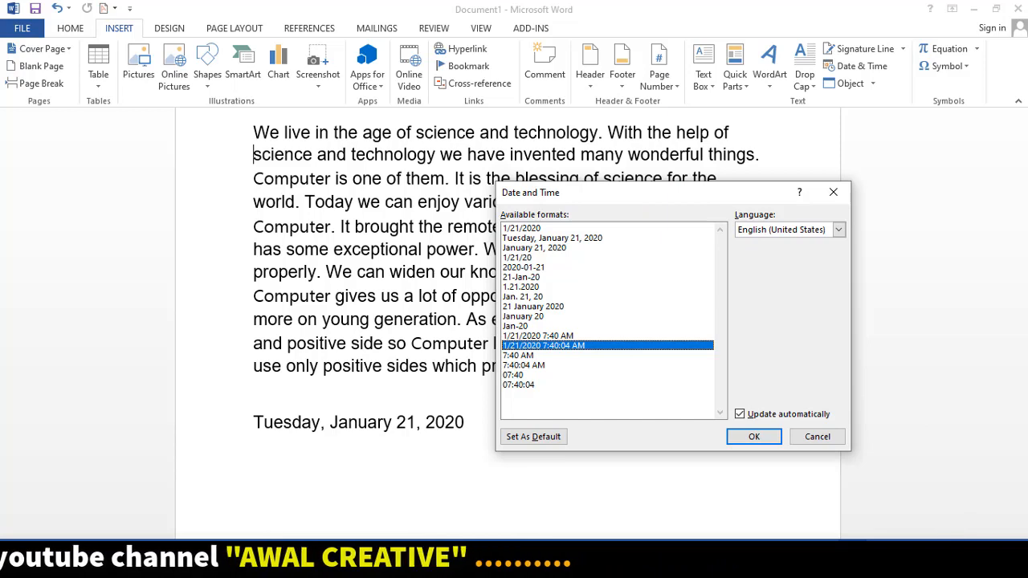
{"action": "left_click", "coordinate": [517, 355]}
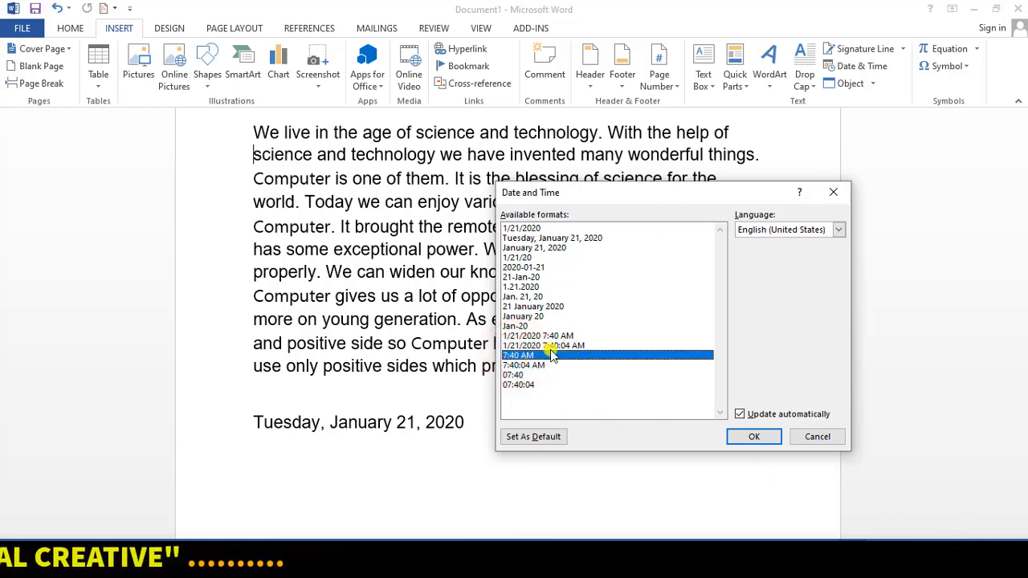
{"action": "left_click", "coordinate": [830, 195]}
{"action": "left_click_drag", "start_coordinate": [483, 426], "coordinate": [218, 429]}
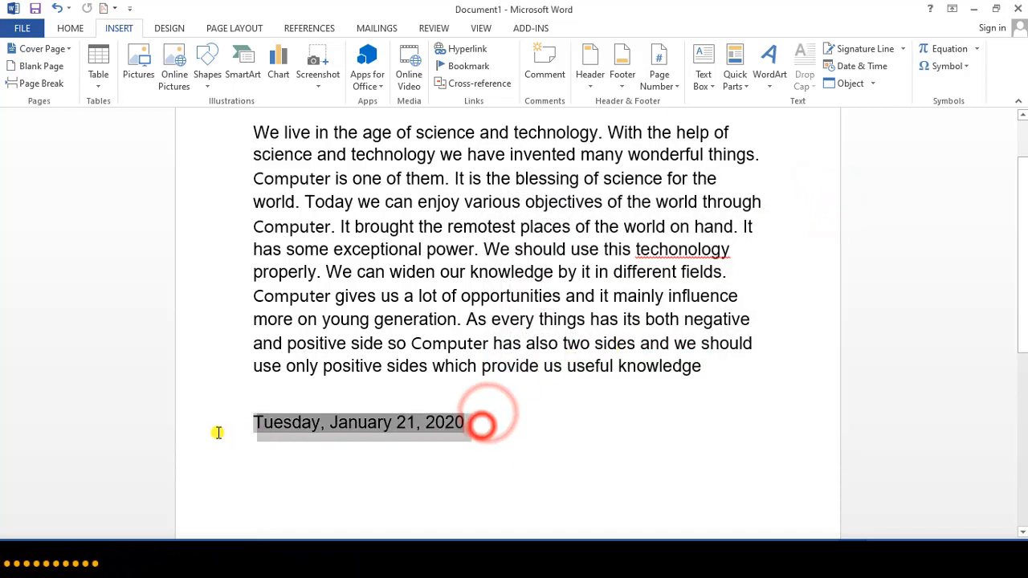
{"action": "key", "text": "Delete"}
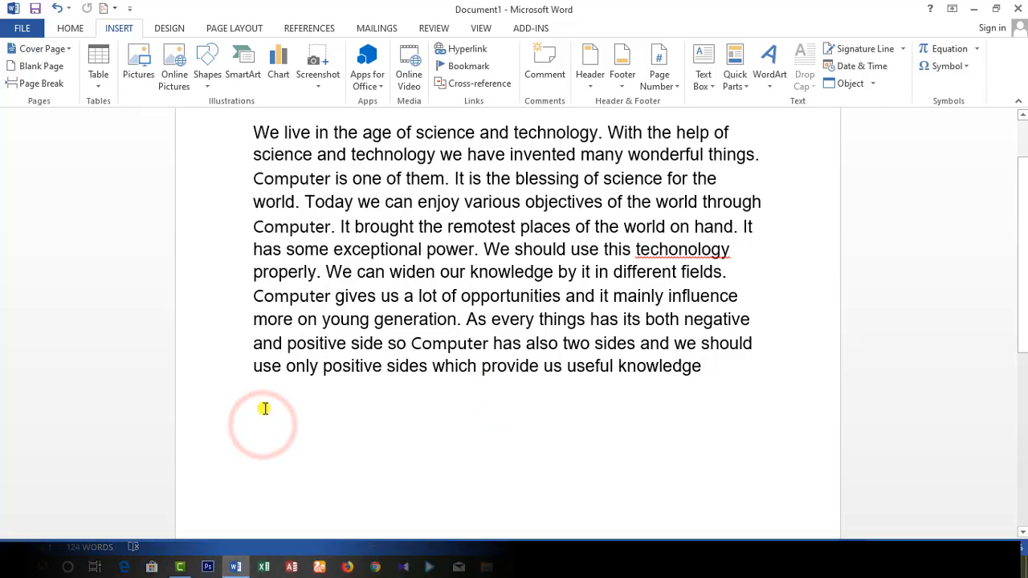
- Insert the time in 7:40 AM format on the line directly below the essay paragraph
{"action": "left_click", "coordinate": [863, 66]}
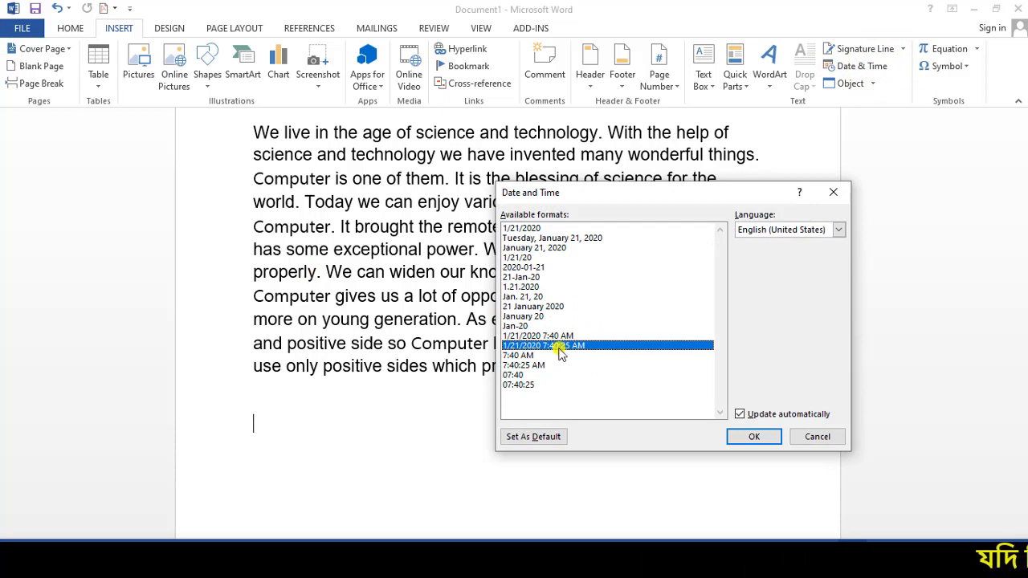
{"action": "left_click", "coordinate": [521, 356]}
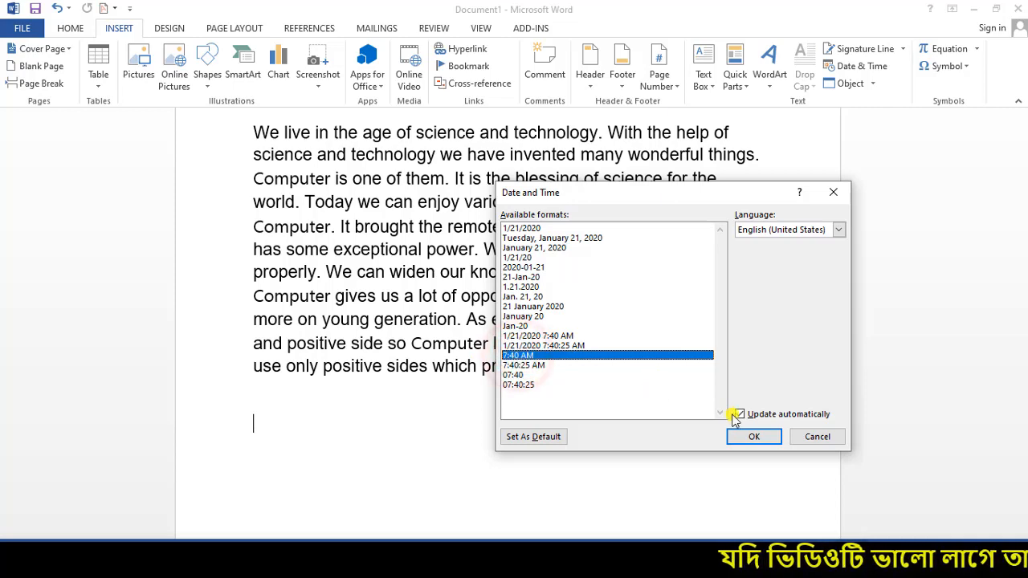
{"action": "left_click", "coordinate": [754, 438]}
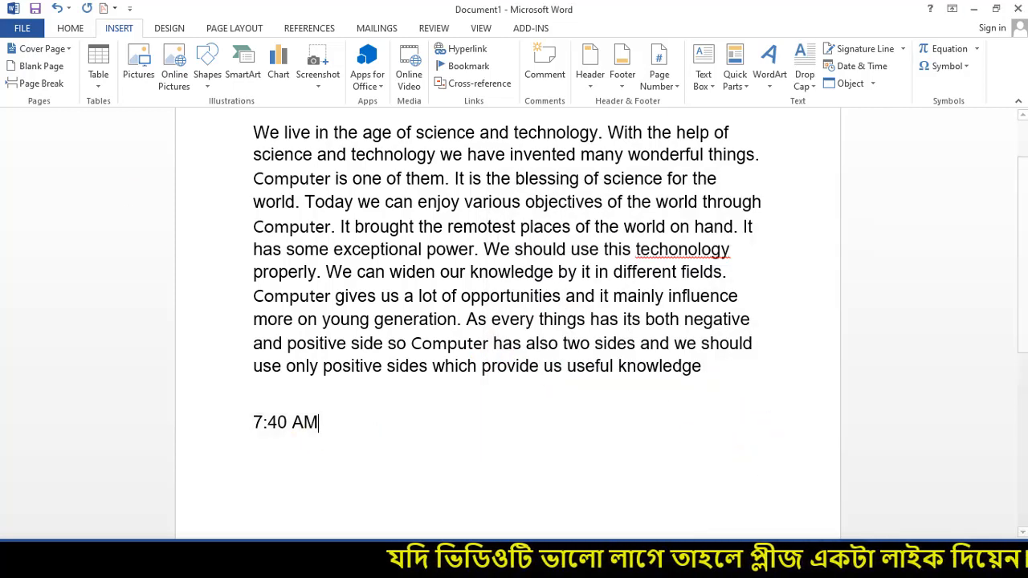
{"action": "left_click_drag", "start_coordinate": [324, 427], "coordinate": [223, 429]}
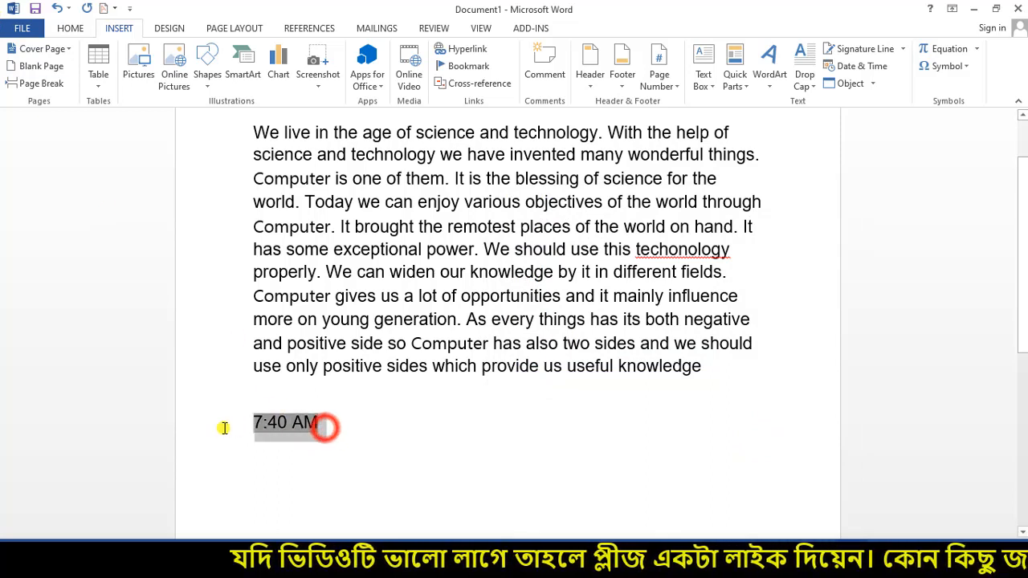
{"action": "left_click", "coordinate": [267, 424]}
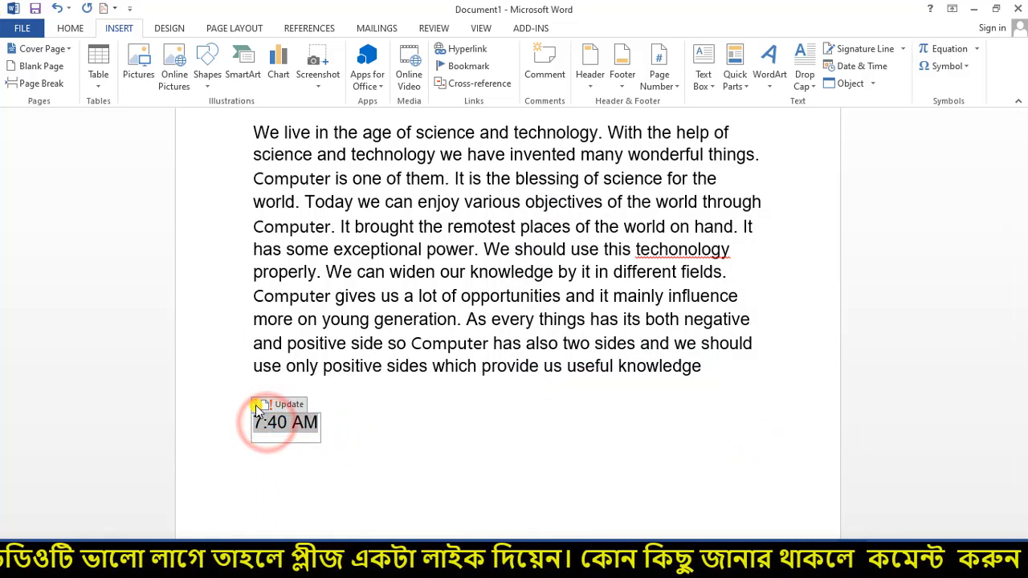
{"action": "left_click_drag", "start_coordinate": [256, 406], "coordinate": [265, 430]}
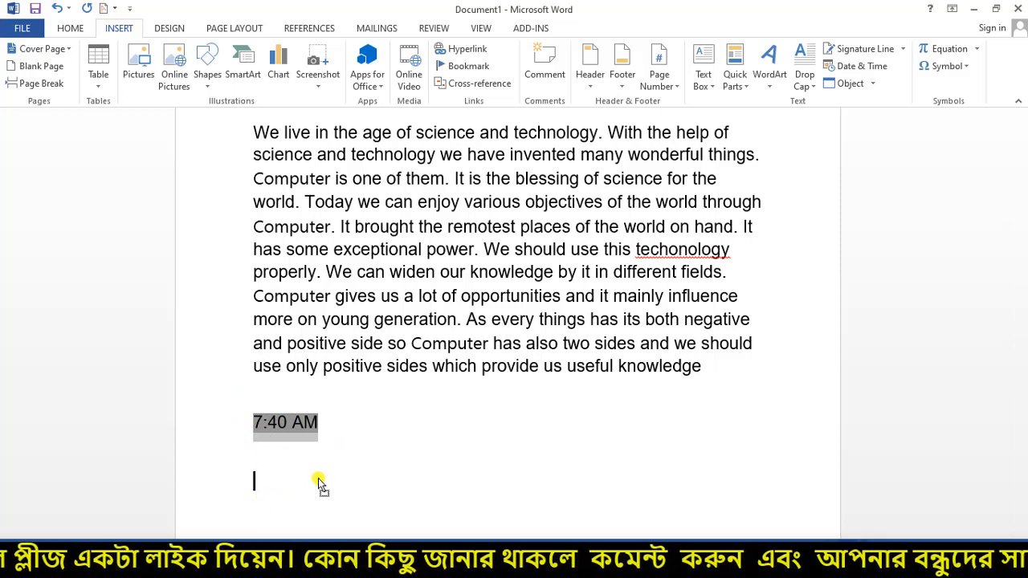
{"action": "left_click_drag", "start_coordinate": [515, 479], "coordinate": [514, 481]}
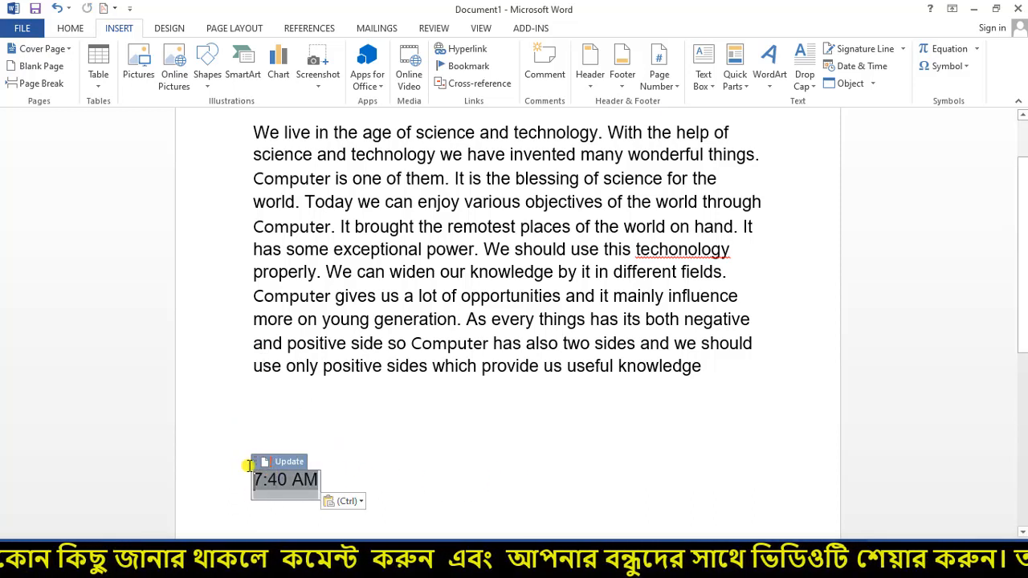
{"action": "left_click_drag", "start_coordinate": [257, 466], "coordinate": [268, 429]}
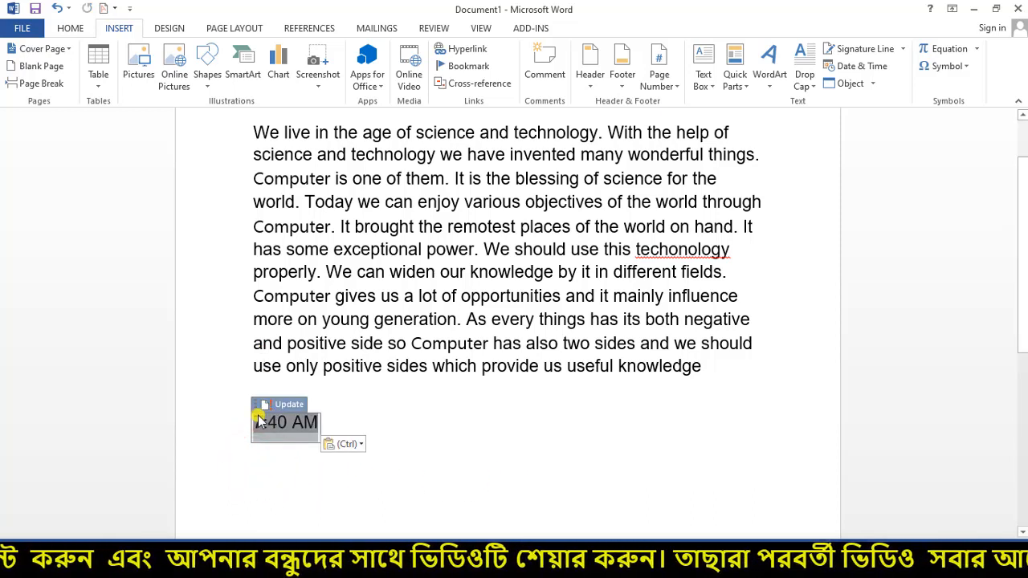
{"action": "left_click", "coordinate": [703, 68]}
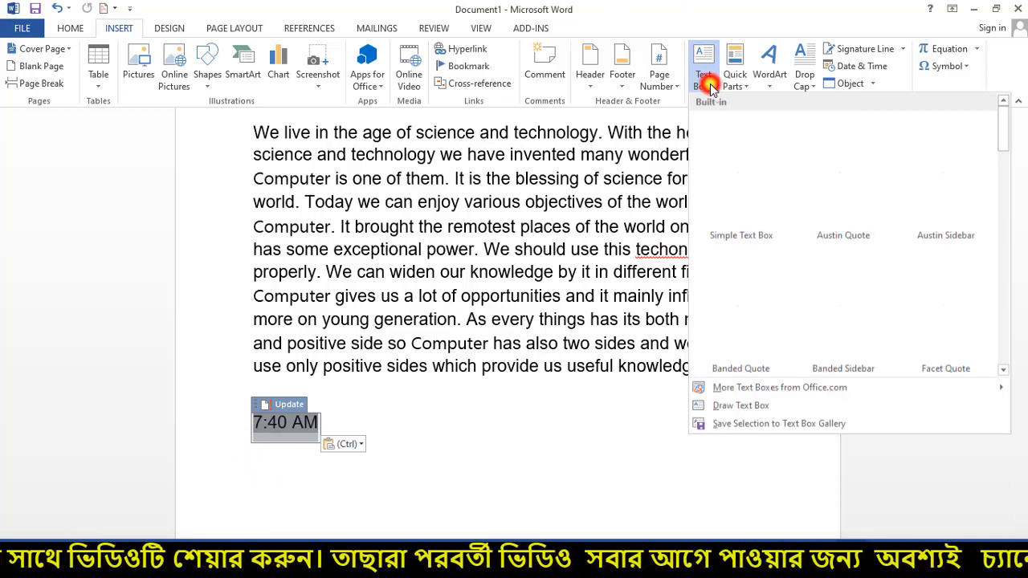
- Place a Simple Text Box beside the essay's last lines and clear its placeholder text
{"action": "left_click", "coordinate": [739, 177]}
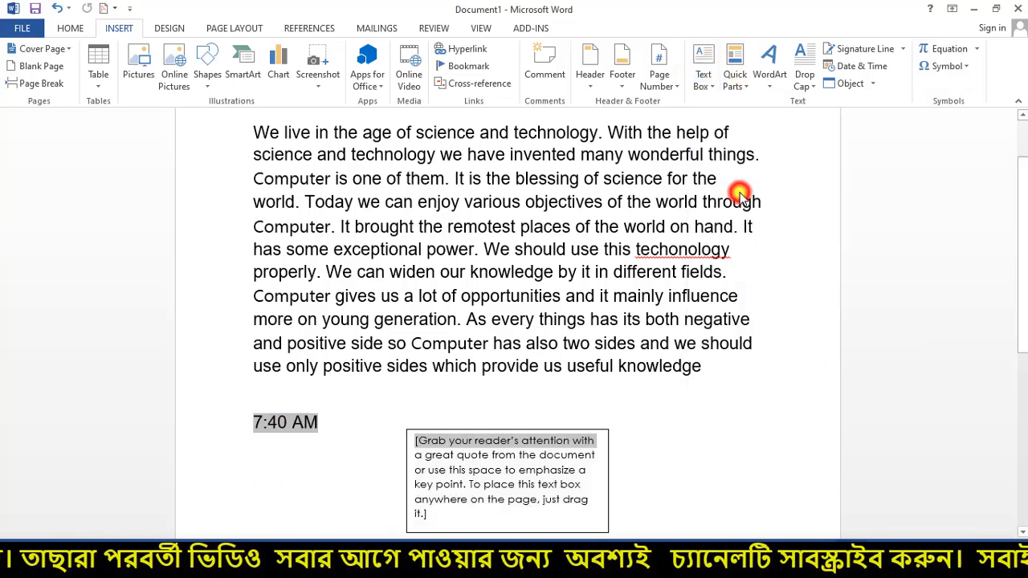
{"action": "left_click_drag", "start_coordinate": [489, 431], "coordinate": [470, 369]}
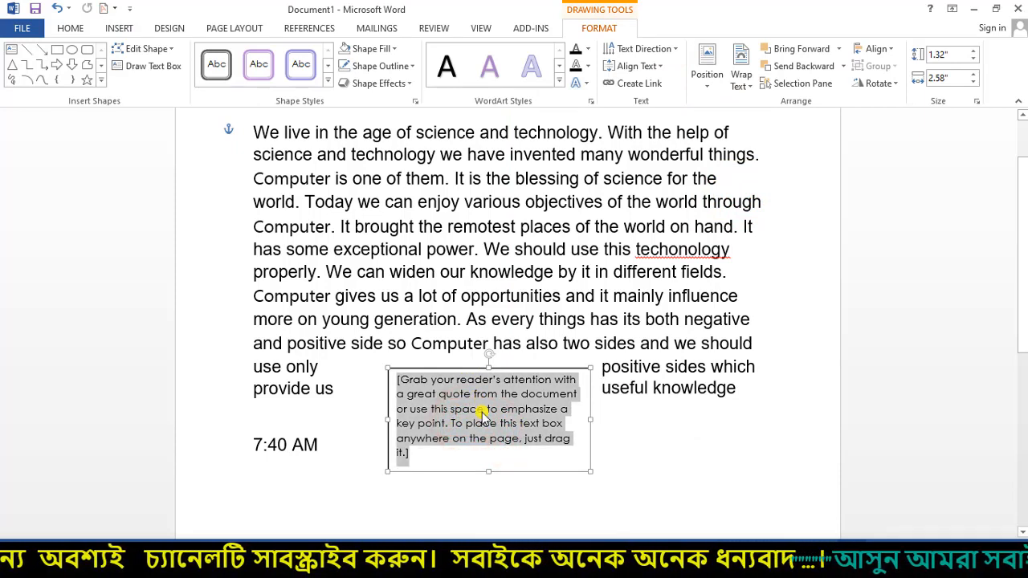
{"action": "key", "text": "Delete"}
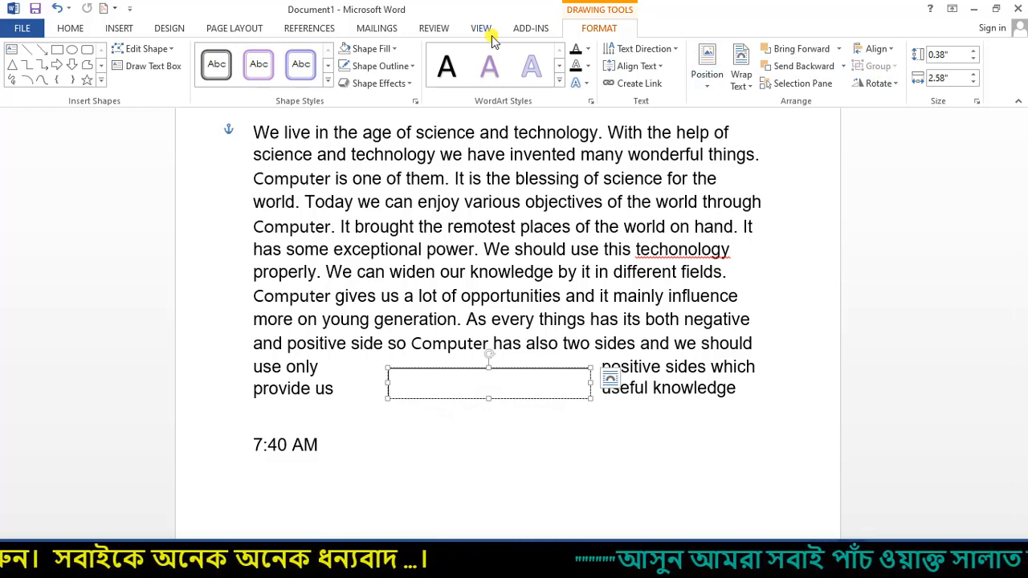
{"action": "left_click", "coordinate": [133, 28]}
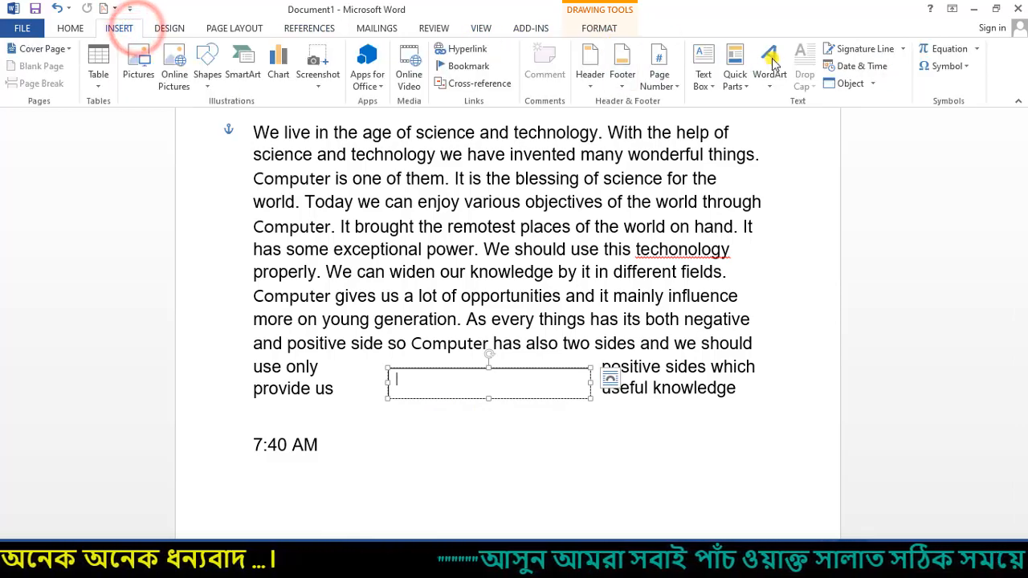
{"action": "left_click", "coordinate": [864, 69]}
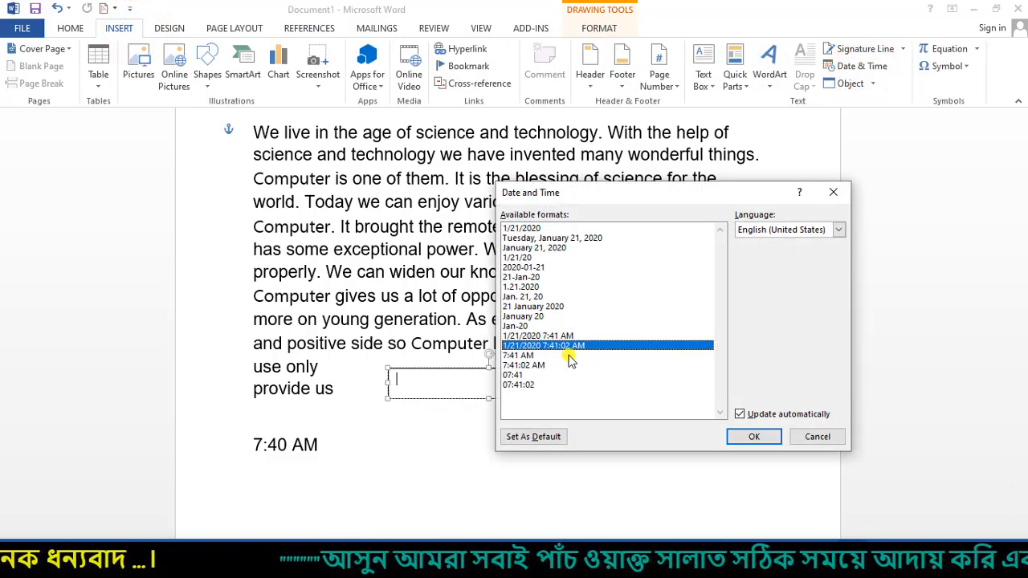
- Insert 7:41 AM into the text box and format it as 20 pt Times New Roman
{"action": "left_click", "coordinate": [526, 356]}
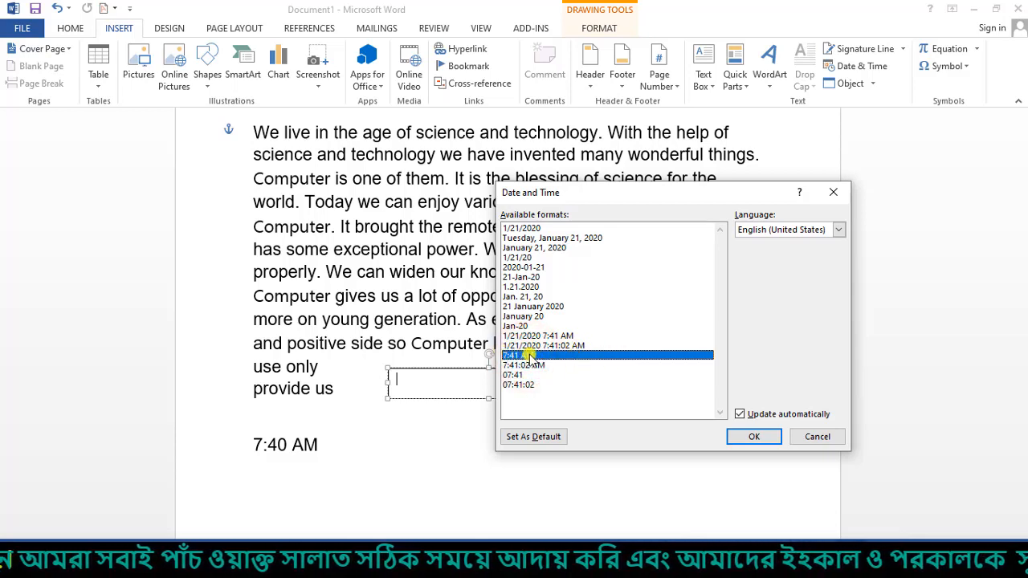
{"action": "left_click", "coordinate": [751, 438]}
{"action": "triple_click", "coordinate": [451, 379]}
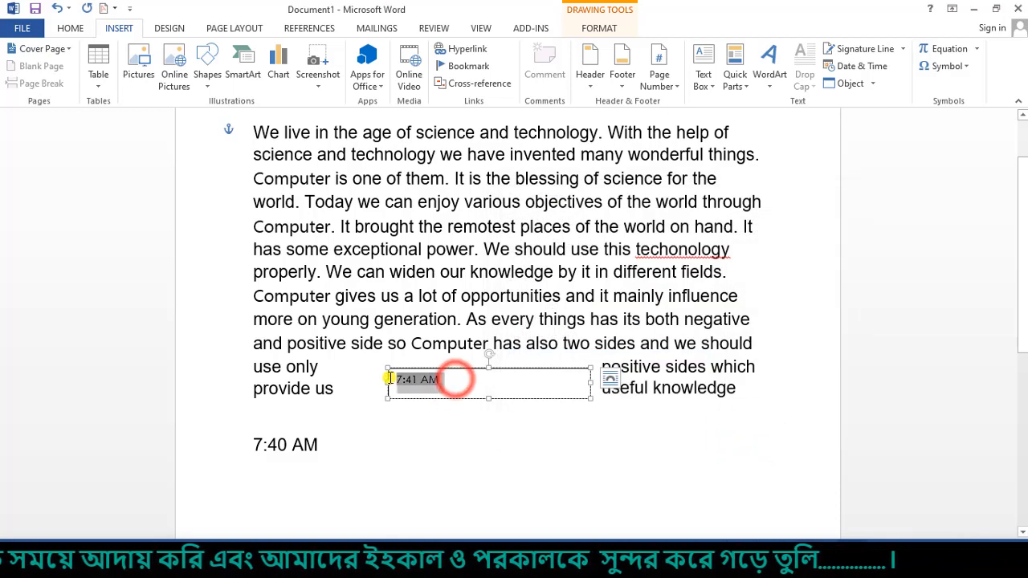
{"action": "left_click", "coordinate": [71, 29]}
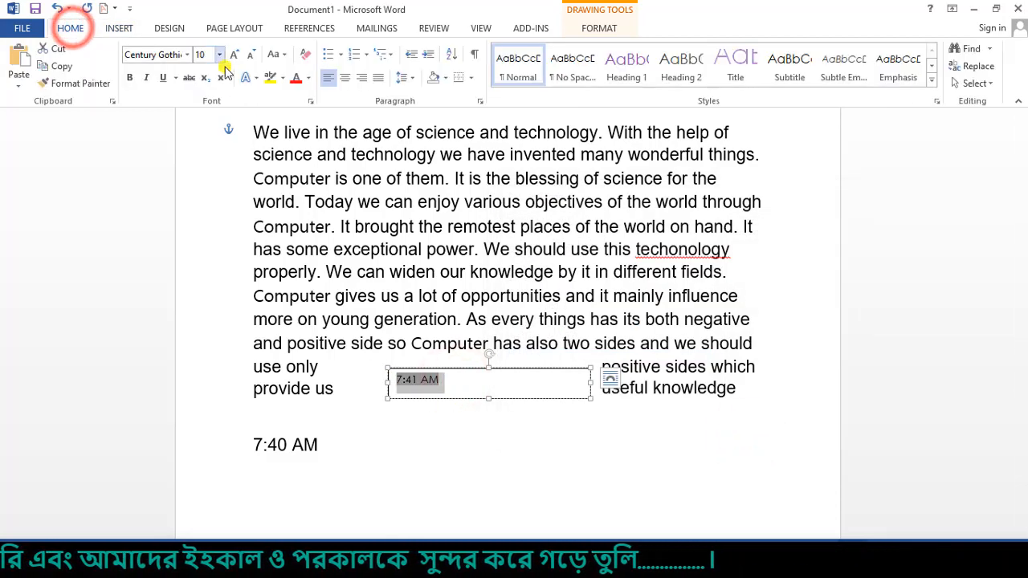
{"action": "left_click", "coordinate": [219, 55]}
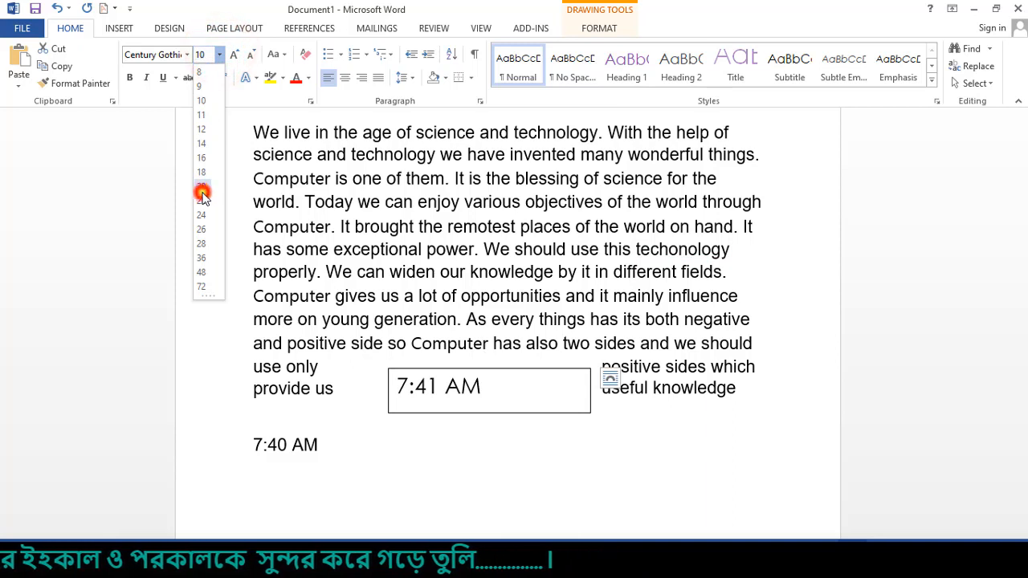
{"action": "left_click", "coordinate": [201, 194]}
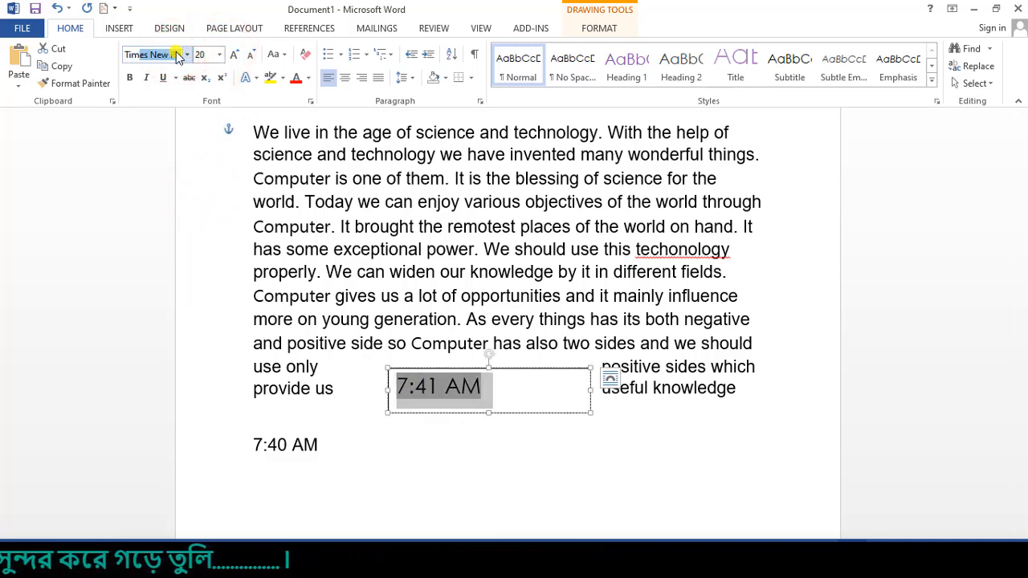
{"action": "key", "text": "Return"}
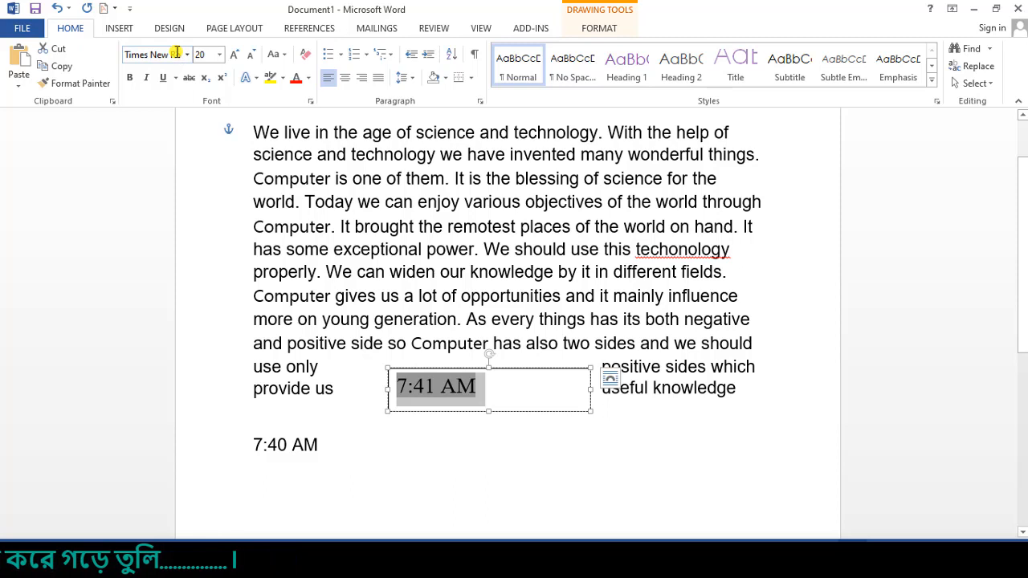
{"action": "left_click", "coordinate": [548, 413]}
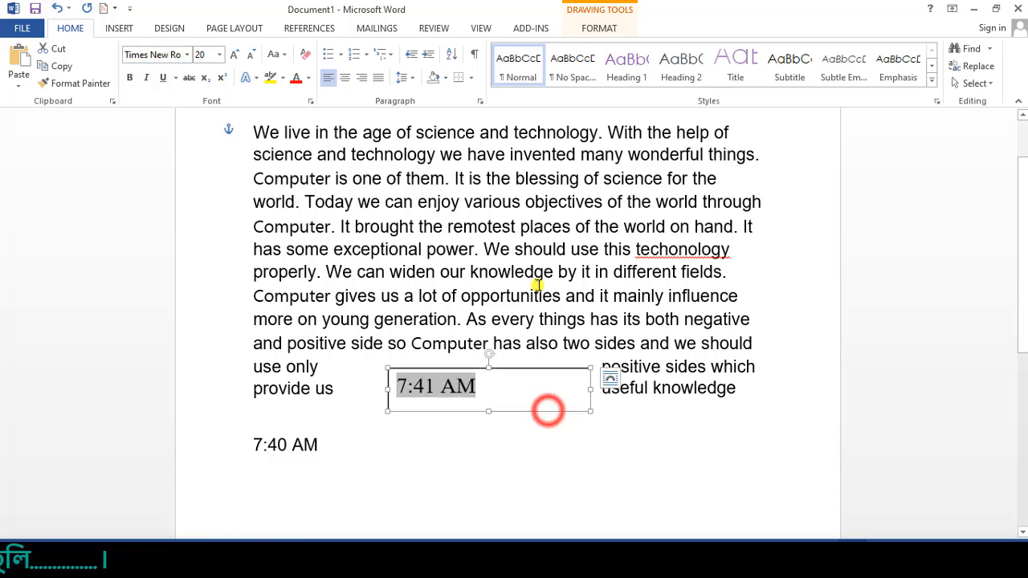
{"action": "left_click", "coordinate": [599, 28]}
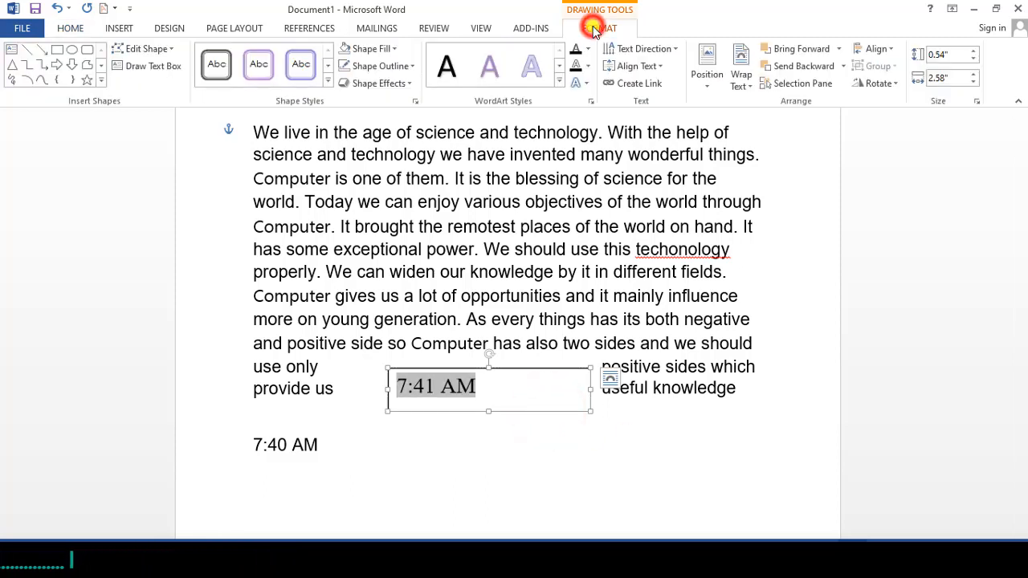
- Remove the background fill and outline from the 7:41 AM text box
{"action": "left_click", "coordinate": [392, 48]}
{"action": "left_click", "coordinate": [381, 179]}
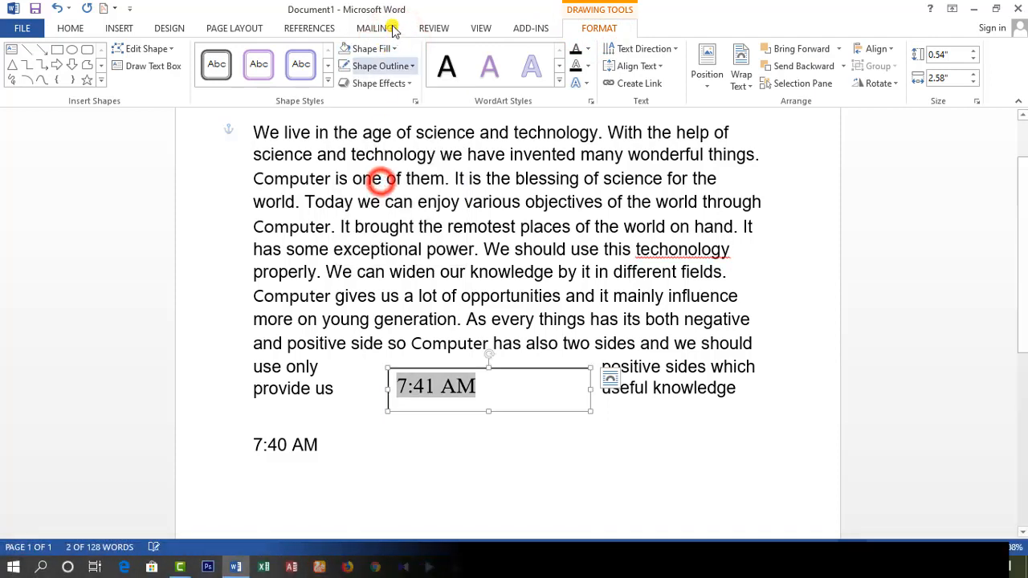
{"action": "left_click", "coordinate": [412, 66]}
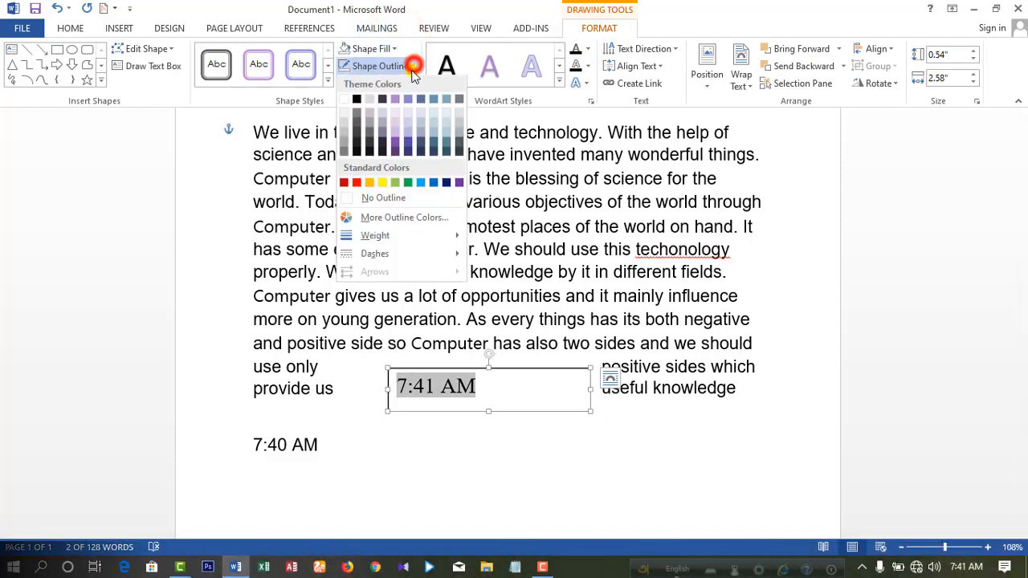
{"action": "left_click", "coordinate": [375, 198]}
- Set the 7:41 AM box to float in front of text and drag it to the page bottom
{"action": "left_click_drag", "start_coordinate": [561, 447], "coordinate": [504, 225]}
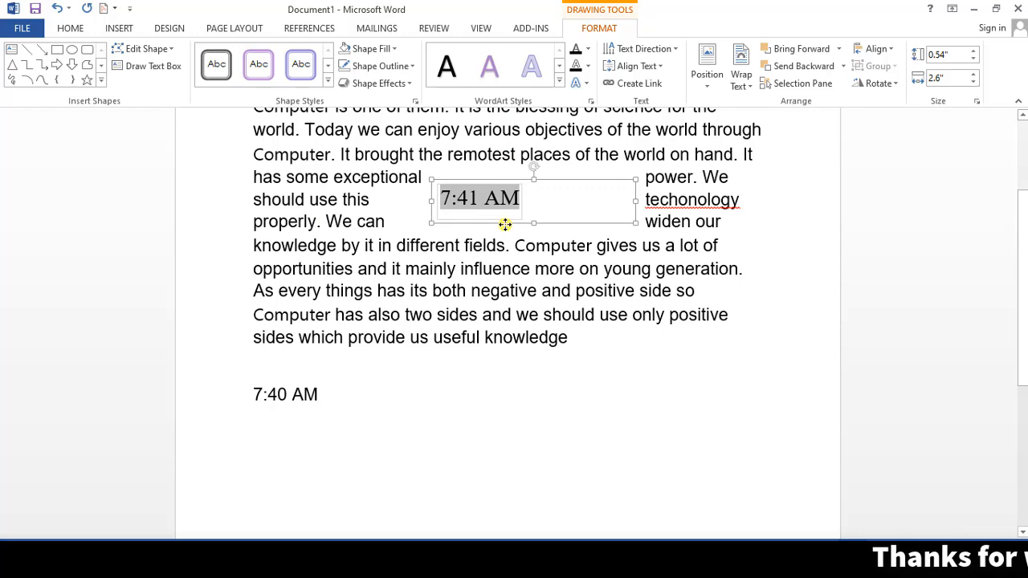
{"action": "left_click", "coordinate": [748, 85]}
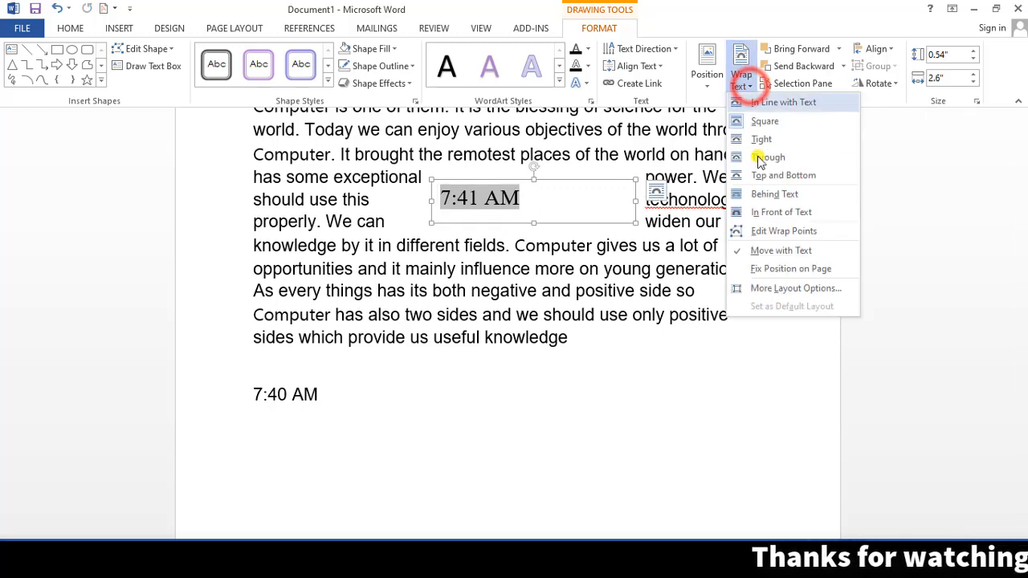
{"action": "left_click", "coordinate": [767, 213]}
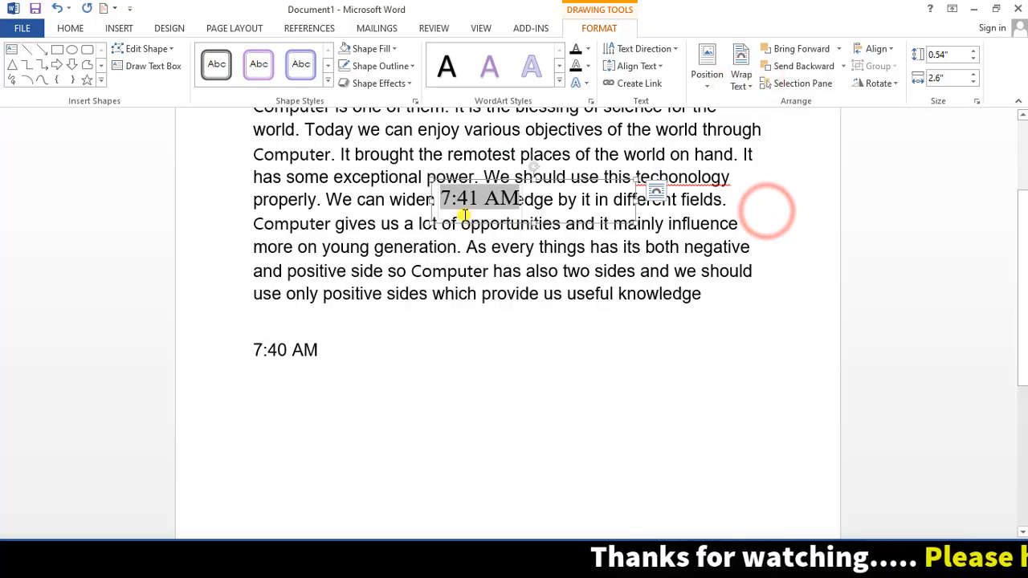
{"action": "left_click_drag", "start_coordinate": [462, 225], "coordinate": [678, 479]}
{"action": "scroll", "coordinate": [711, 458], "scroll_direction": "down", "scroll_amount": 3}
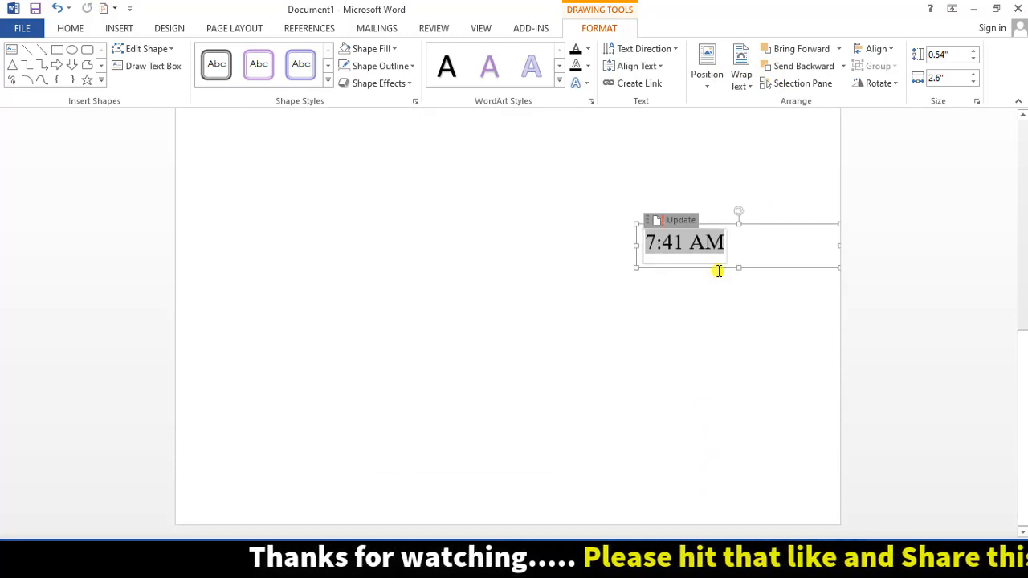
{"action": "left_click_drag", "start_coordinate": [714, 268], "coordinate": [773, 516]}
{"action": "scroll", "coordinate": [555, 392], "scroll_direction": "up", "scroll_amount": 5}
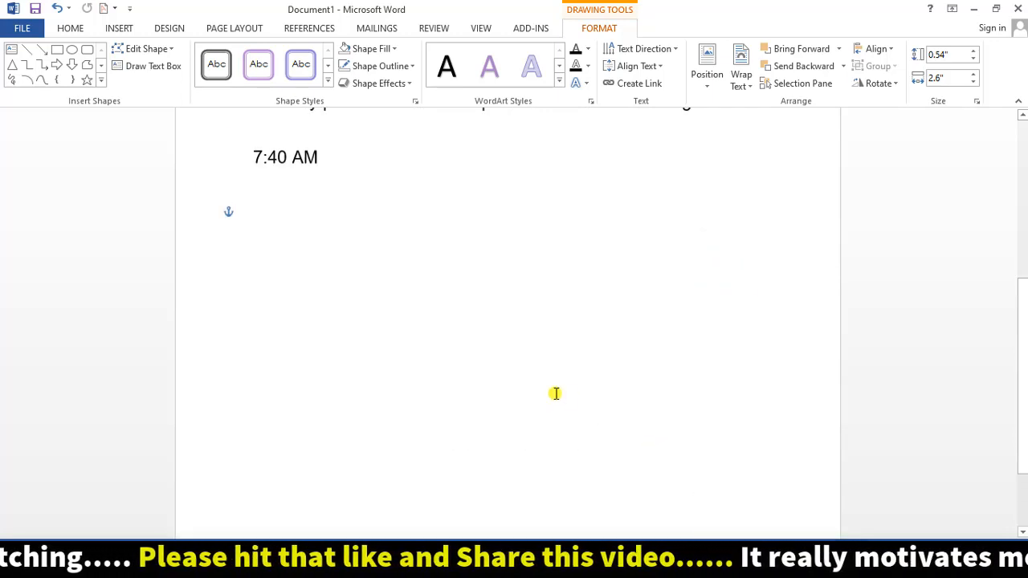
- Select and delete the 7:40 AM time line
{"action": "left_click_drag", "start_coordinate": [341, 279], "coordinate": [218, 278]}
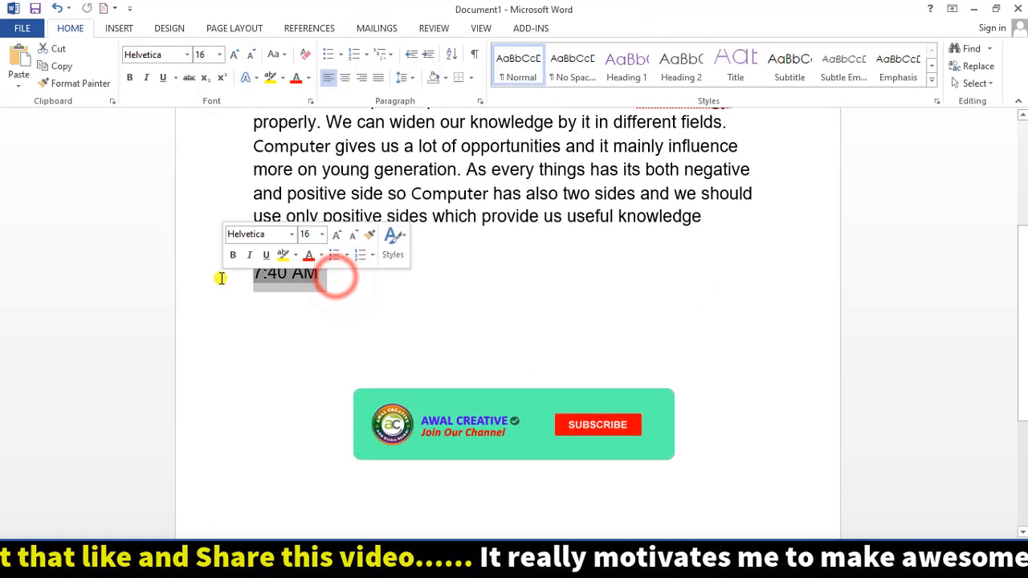
{"action": "key", "text": "BackSpace"}
{"action": "scroll", "coordinate": [503, 367], "scroll_direction": "up", "scroll_amount": 2}
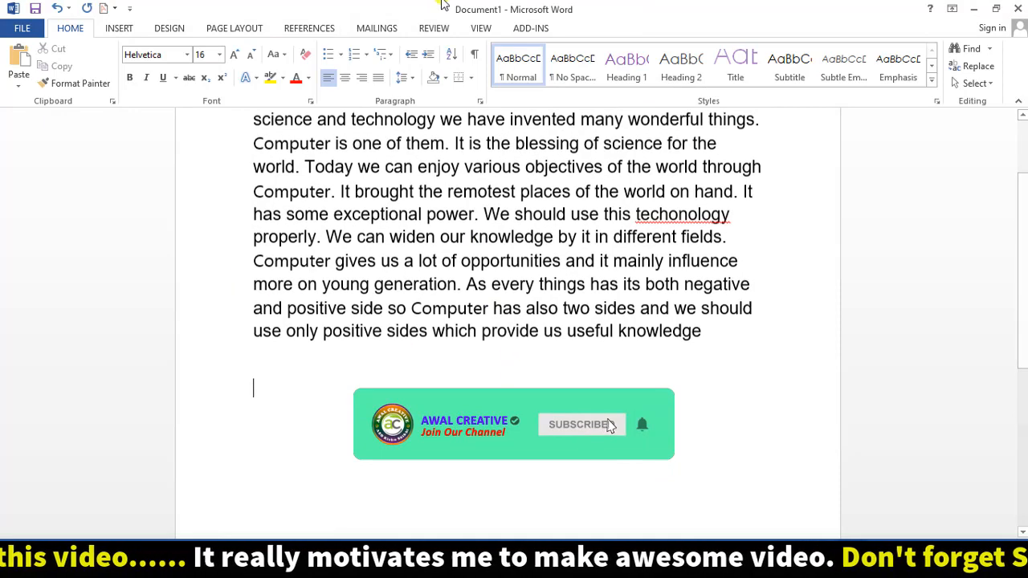
- Draw a new empty text box below the essay paragraph
{"action": "left_click", "coordinate": [117, 31]}
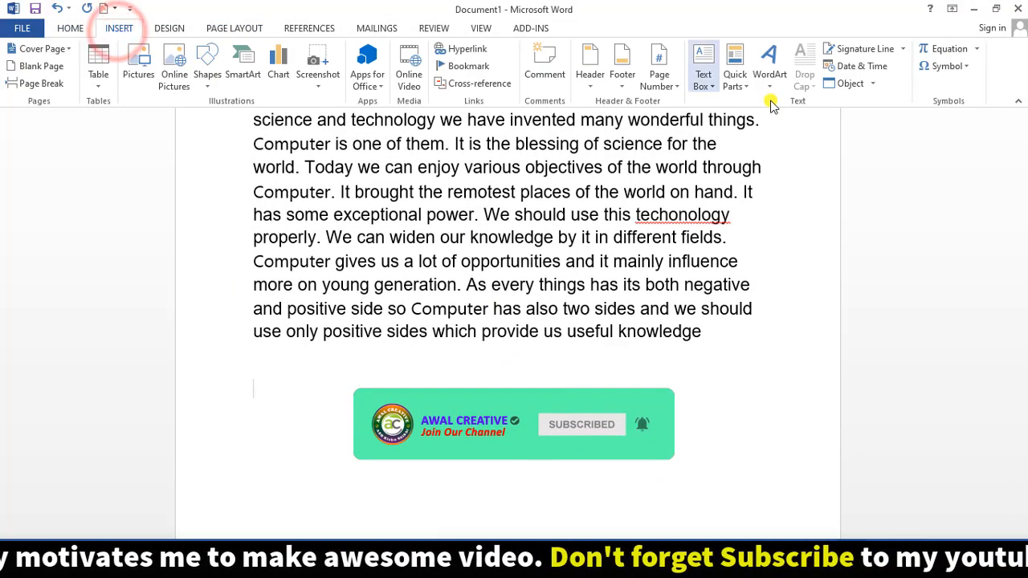
{"action": "left_click", "coordinate": [210, 80]}
{"action": "left_click", "coordinate": [198, 118]}
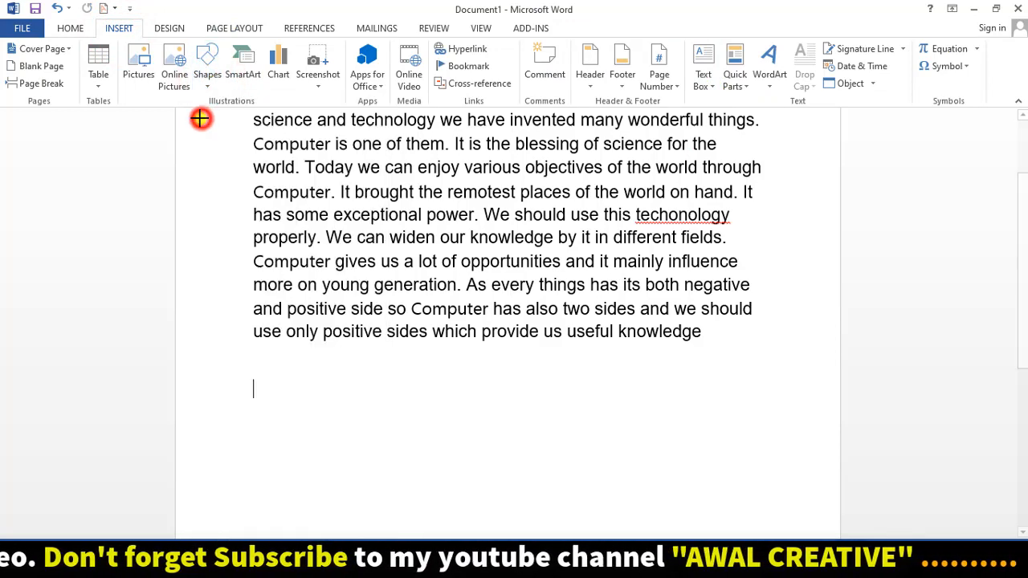
{"action": "mouse_move", "coordinate": [379, 381]}
{"action": "left_mouse_down"}
{"action": "mouse_move", "coordinate": [627, 449]}
{"action": "mouse_move", "coordinate": [682, 480]}
{"action": "left_mouse_up"}
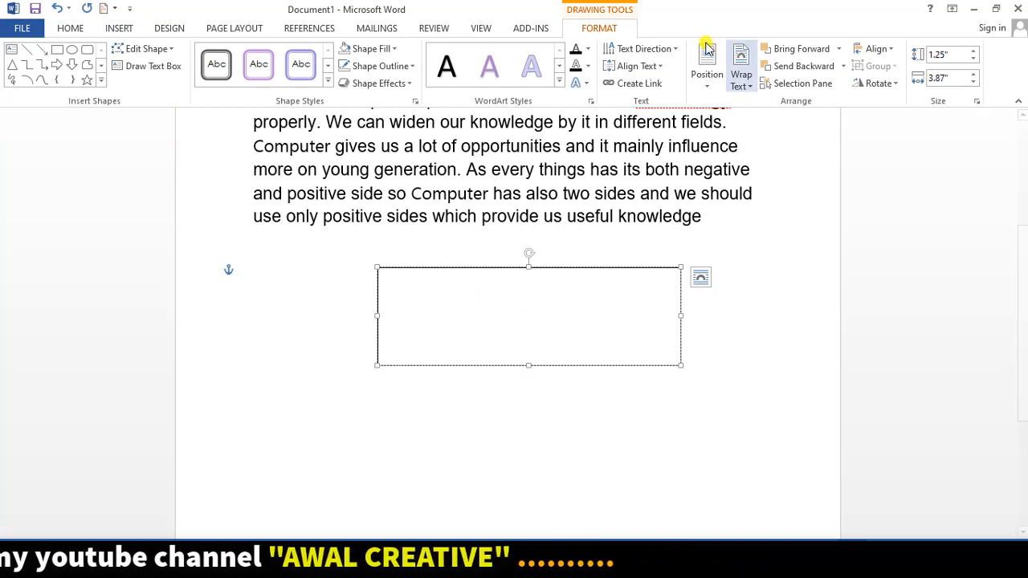
{"action": "left_click", "coordinate": [133, 29]}
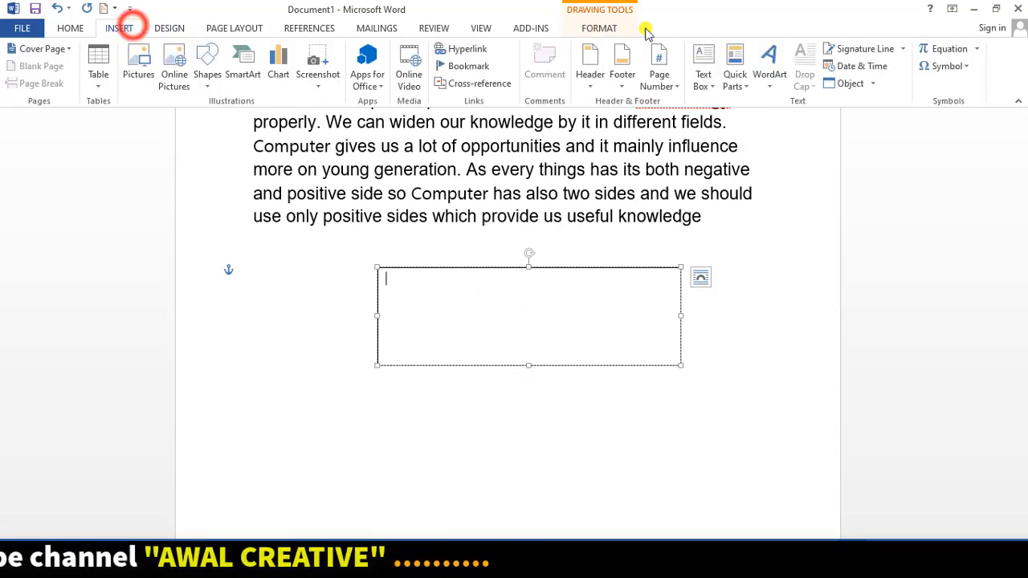
- Insert the date and time as 1/21/2020 7:42 AM into the new box, then add blank lines
{"action": "left_click", "coordinate": [892, 71]}
{"action": "left_click_drag", "start_coordinate": [641, 191], "coordinate": [520, 136]}
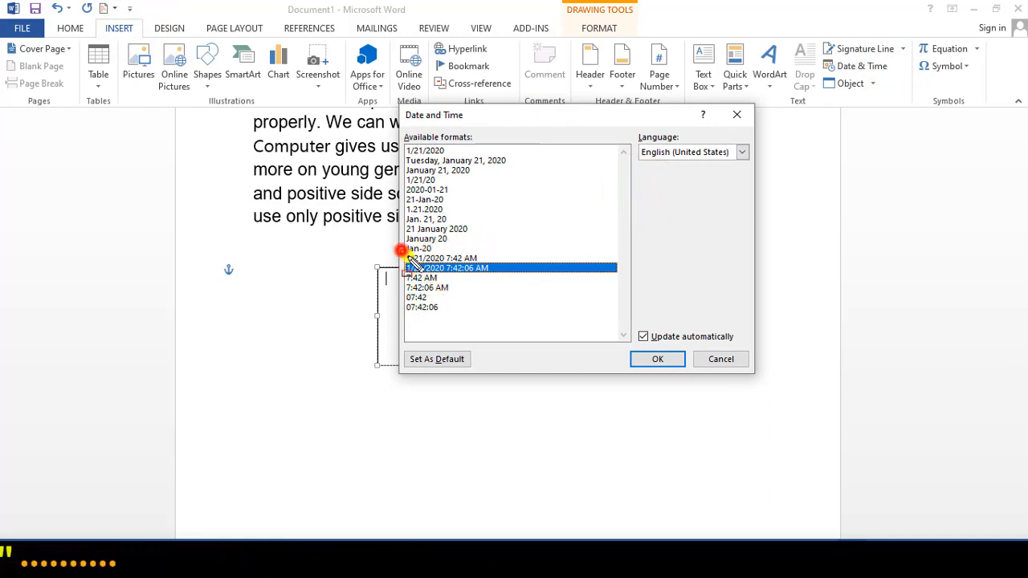
{"action": "mouse_move", "coordinate": [401, 251]}
{"action": "left_mouse_down"}
{"action": "mouse_move", "coordinate": [499, 284]}
{"action": "mouse_move", "coordinate": [583, 280]}
{"action": "left_mouse_up"}
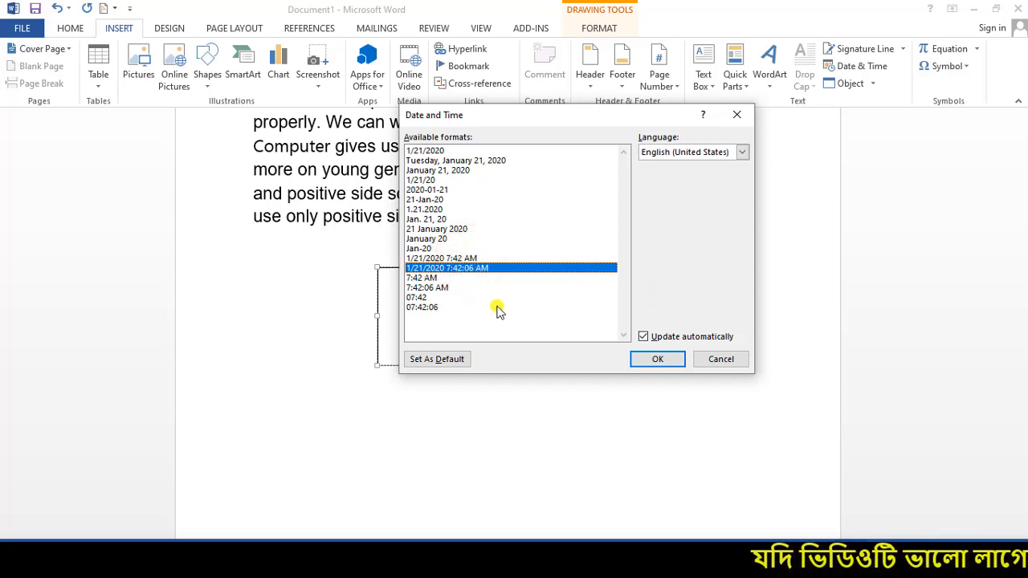
{"action": "left_click", "coordinate": [450, 258]}
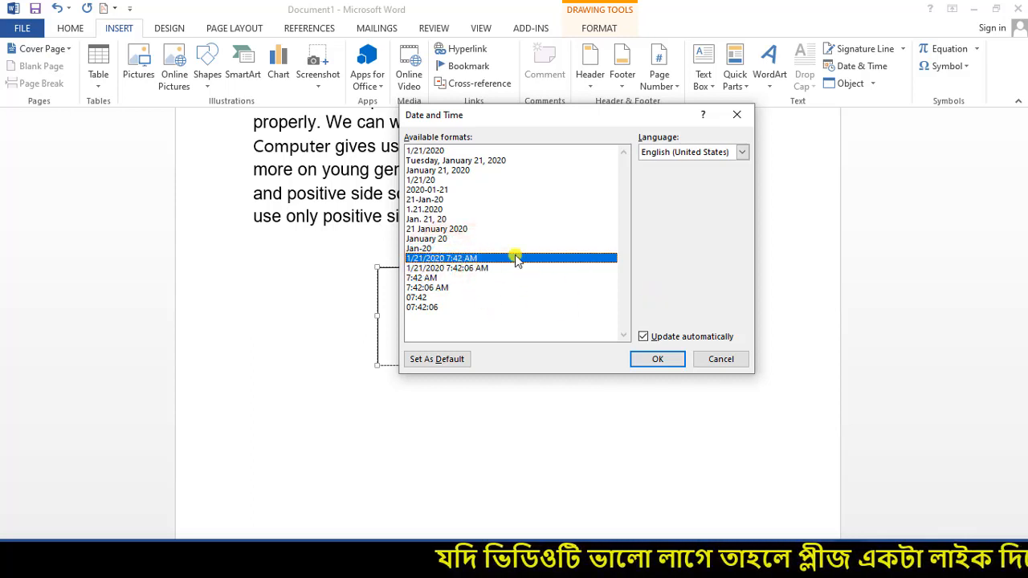
{"action": "left_click", "coordinate": [652, 359]}
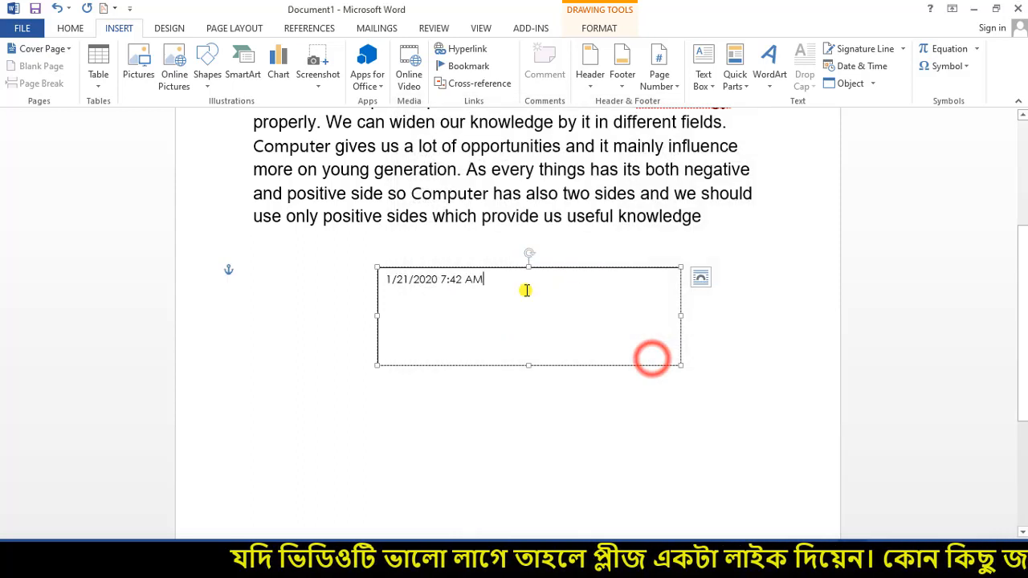
{"action": "key", "text": "Return"}
{"action": "key", "text": "Return"}
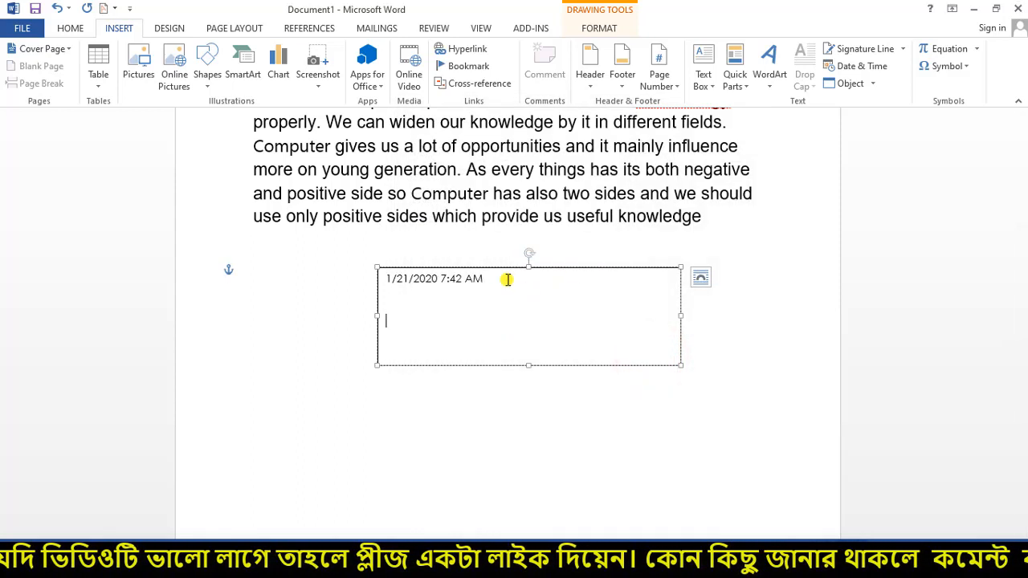
- Insert 1/21/2020 7:42:38 AM below it and select both date lines
{"action": "left_click", "coordinate": [861, 69]}
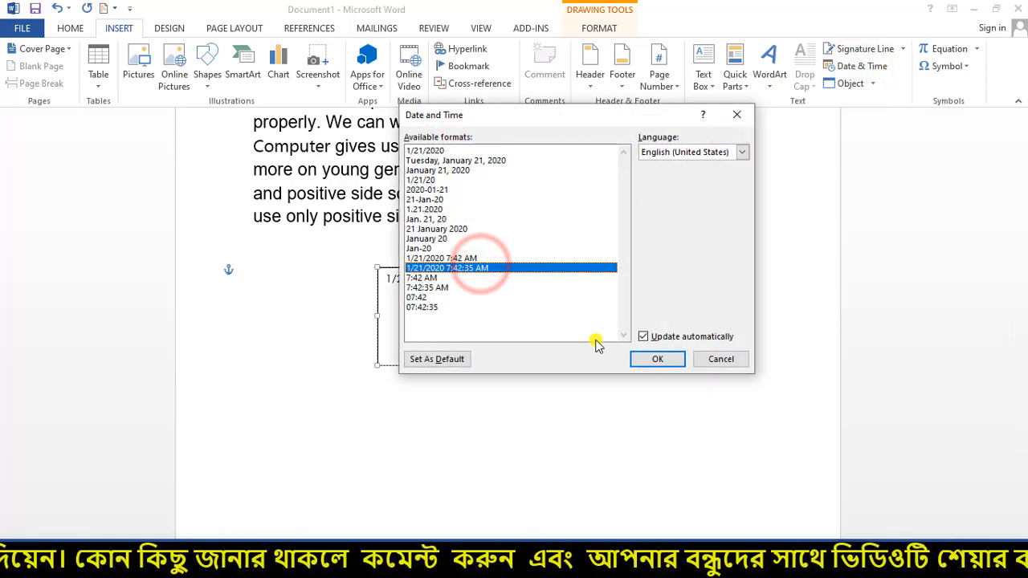
{"action": "left_click", "coordinate": [658, 359]}
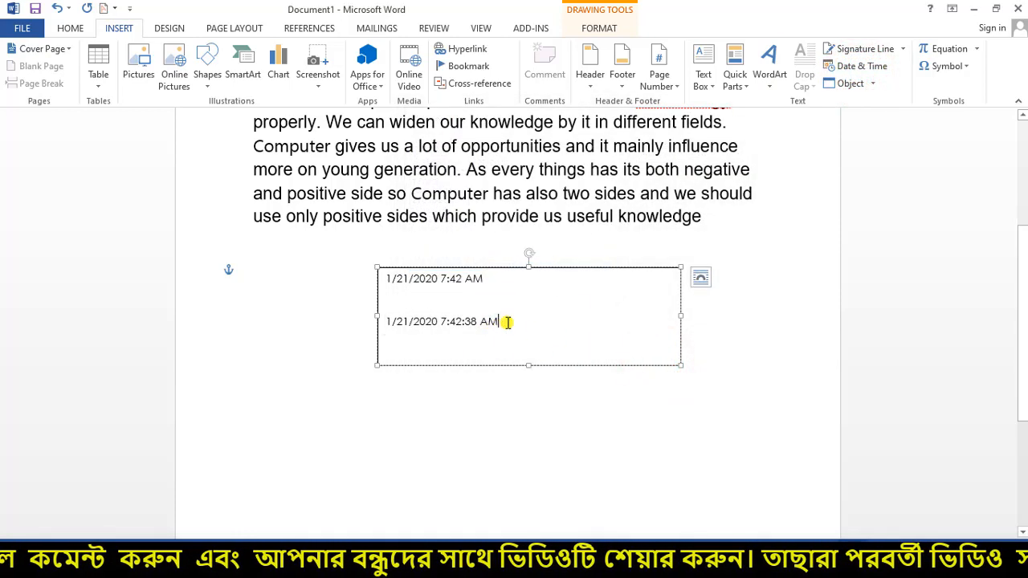
{"action": "left_click_drag", "start_coordinate": [507, 322], "coordinate": [380, 283]}
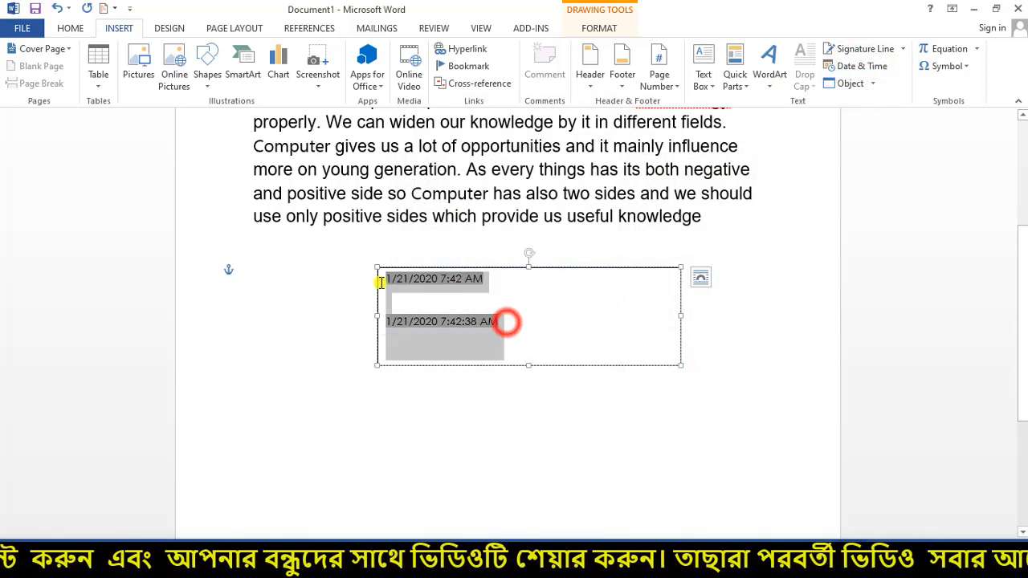
- Set both date-time lines to font size 20
{"action": "left_click", "coordinate": [70, 28]}
{"action": "left_click", "coordinate": [219, 55]}
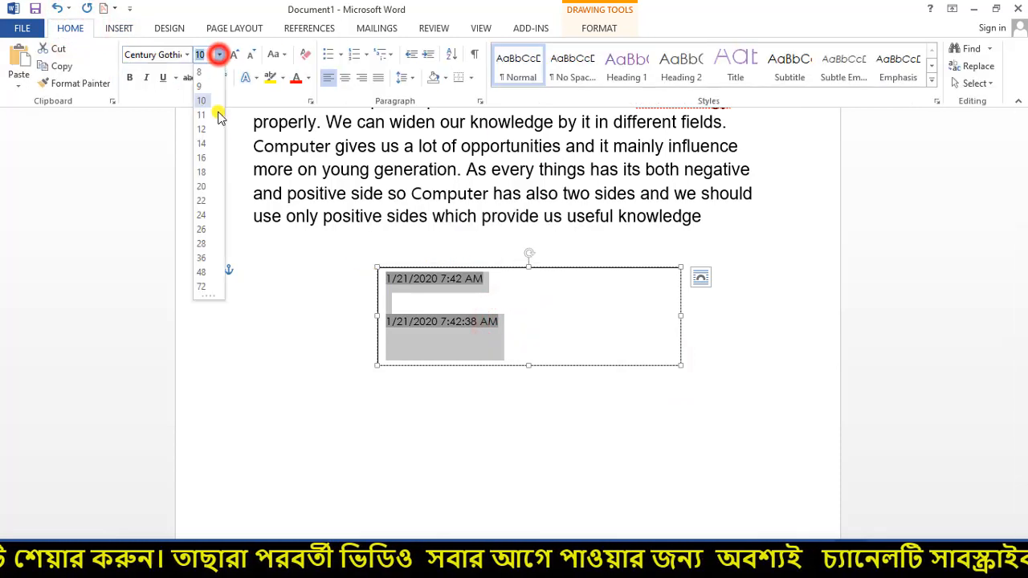
{"action": "left_click", "coordinate": [203, 187]}
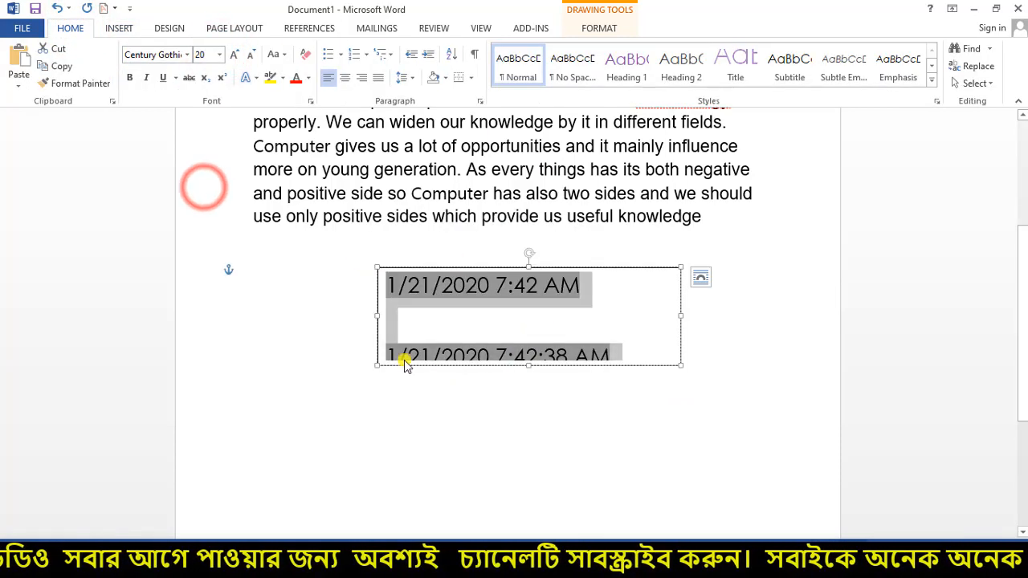
- Enlarge the date box and move it up to the top of the page
{"action": "left_click", "coordinate": [377, 371]}
{"action": "left_click_drag", "start_coordinate": [378, 371], "coordinate": [361, 442]}
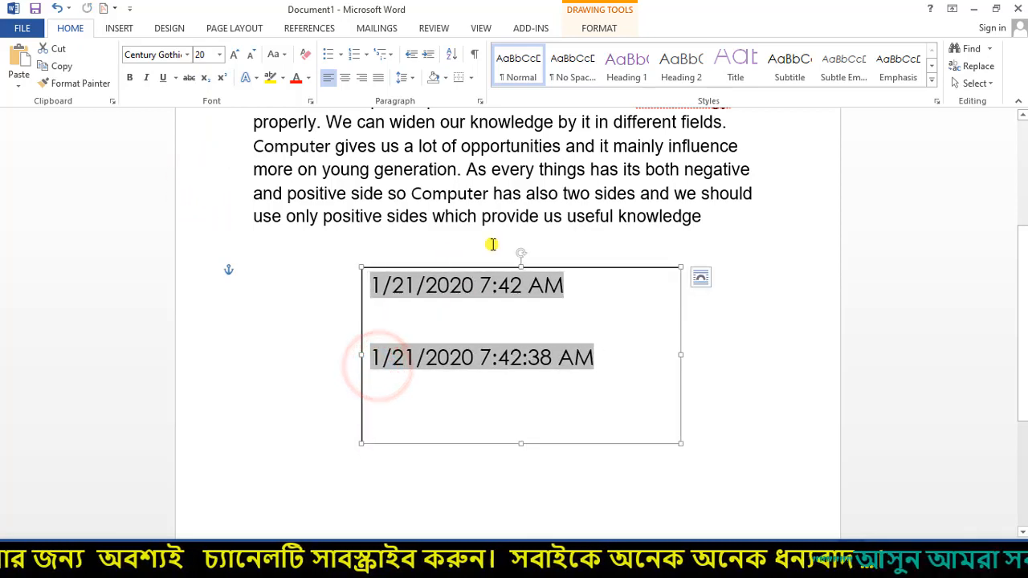
{"action": "left_click_drag", "start_coordinate": [506, 267], "coordinate": [557, 168]}
{"action": "scroll", "coordinate": [623, 336], "scroll_direction": "up", "scroll_amount": 3}
{"action": "scroll", "coordinate": [623, 336], "scroll_direction": "up", "scroll_amount": 3}
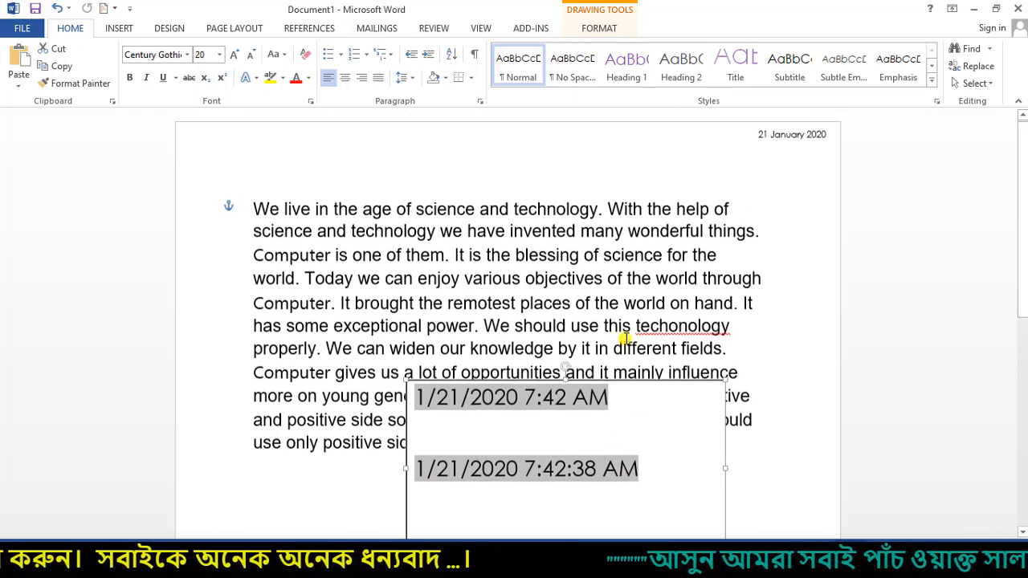
{"action": "left_click_drag", "start_coordinate": [629, 386], "coordinate": [631, 131]}
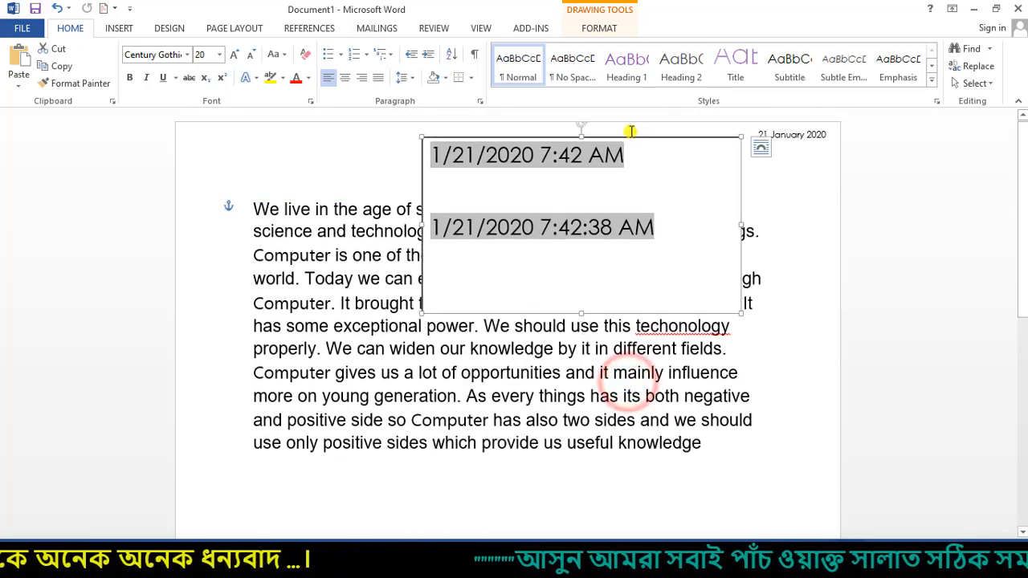
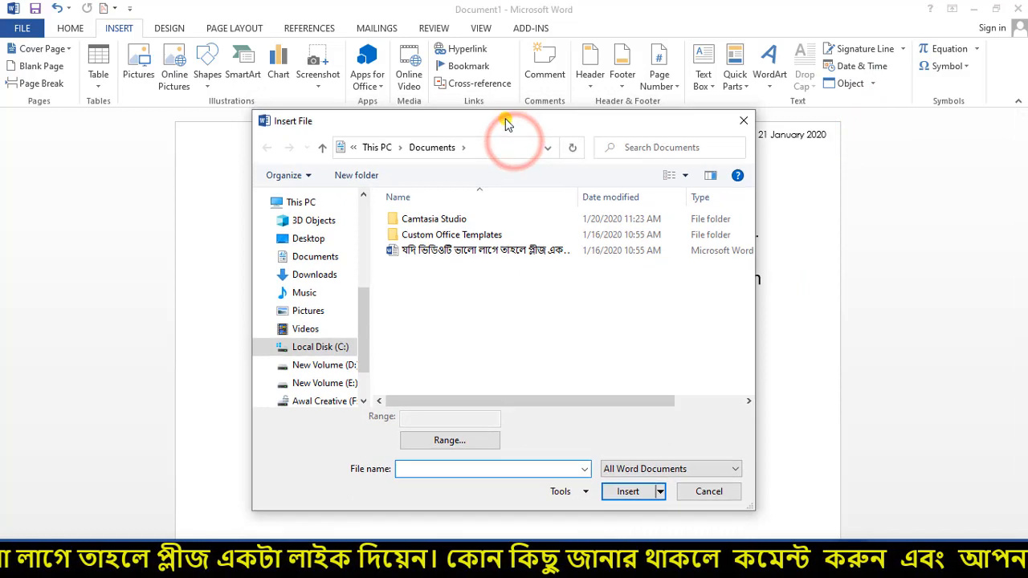
- Insert the coloured text of the Bengali Word document from Documents after the English essay
{"action": "left_click", "coordinate": [739, 127]}
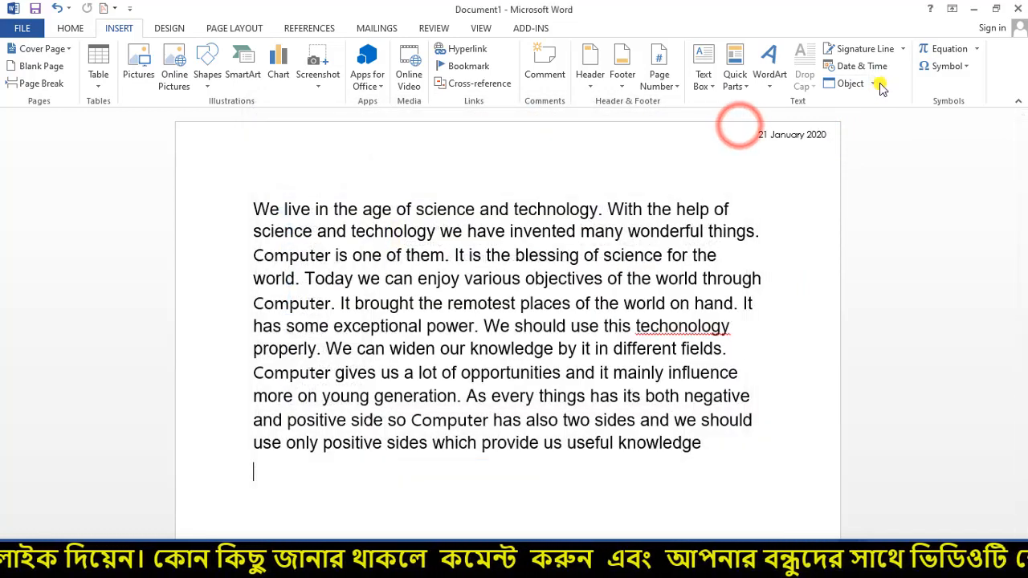
{"action": "left_click", "coordinate": [872, 83]}
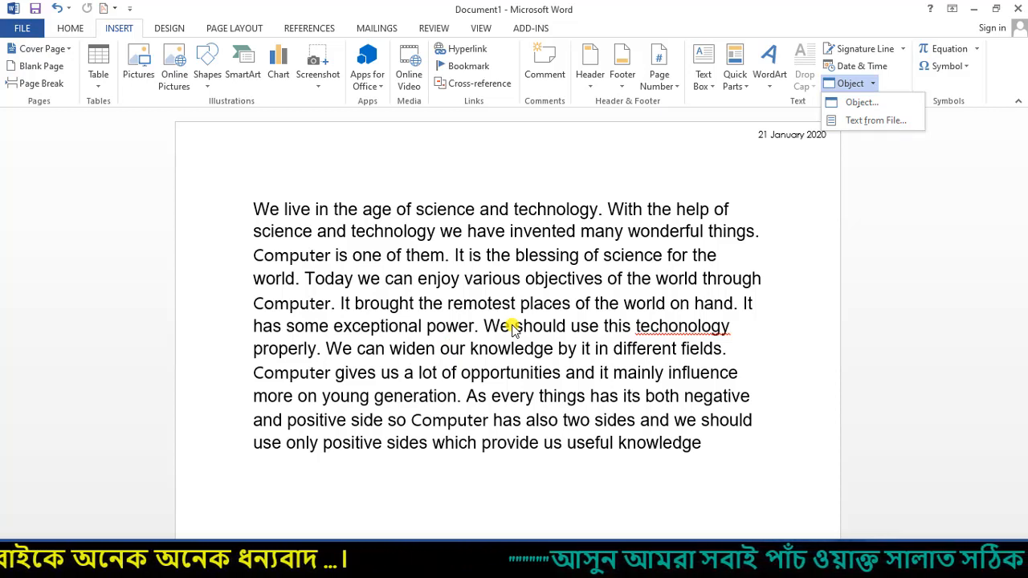
{"action": "left_click", "coordinate": [862, 122]}
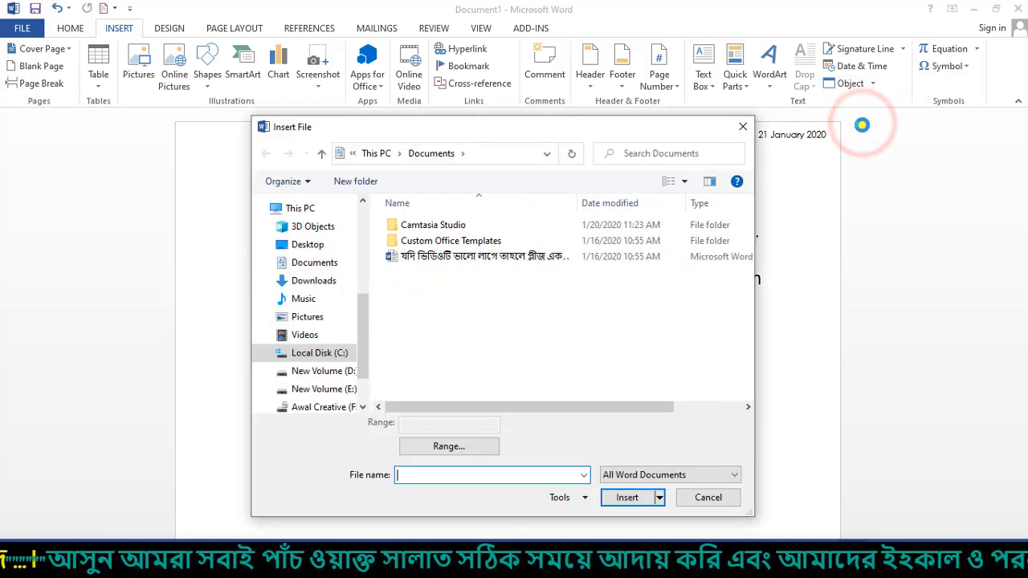
{"action": "left_click_drag", "start_coordinate": [514, 131], "coordinate": [545, 112]}
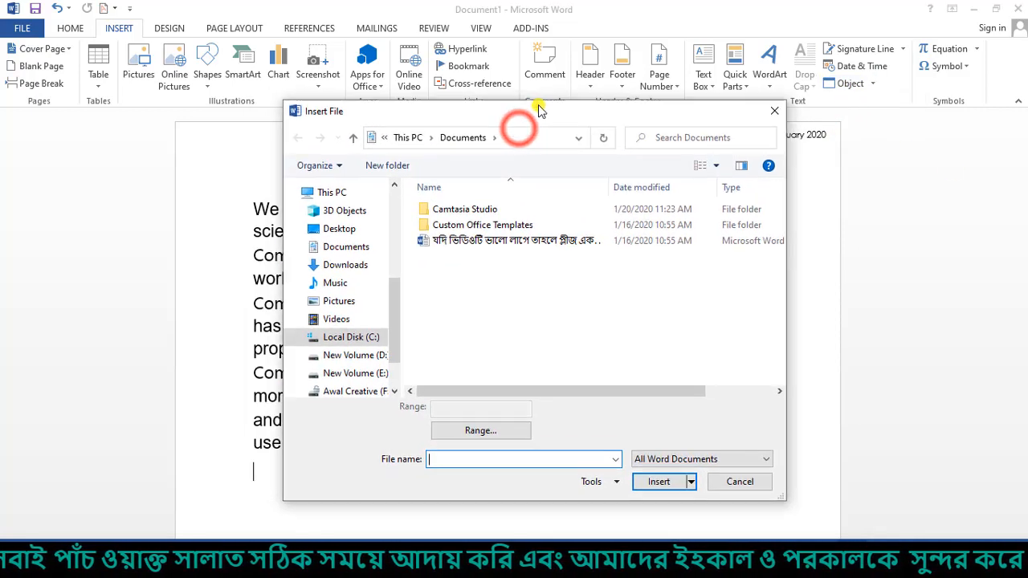
{"action": "left_click", "coordinate": [458, 238]}
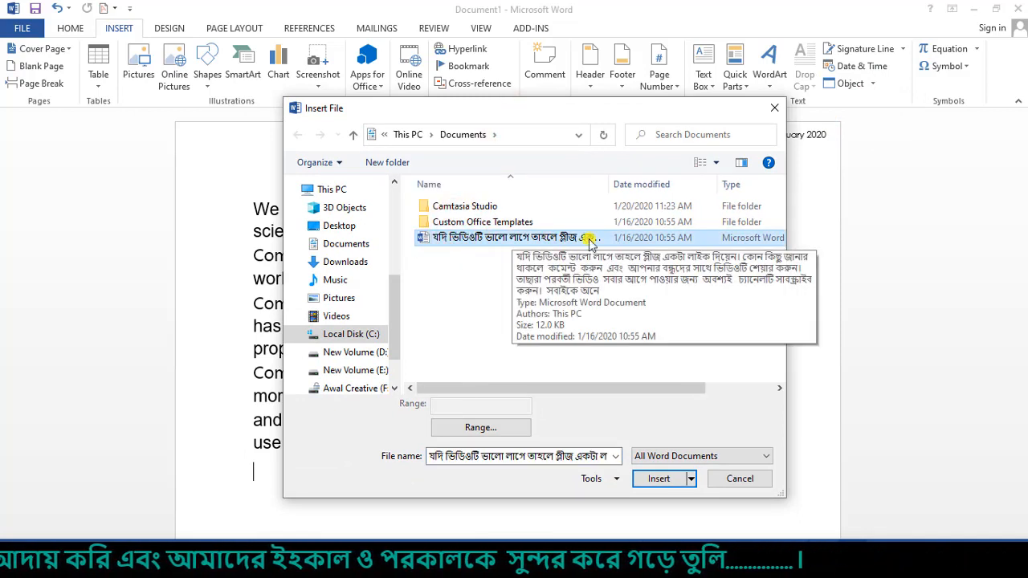
{"action": "left_click", "coordinate": [461, 237]}
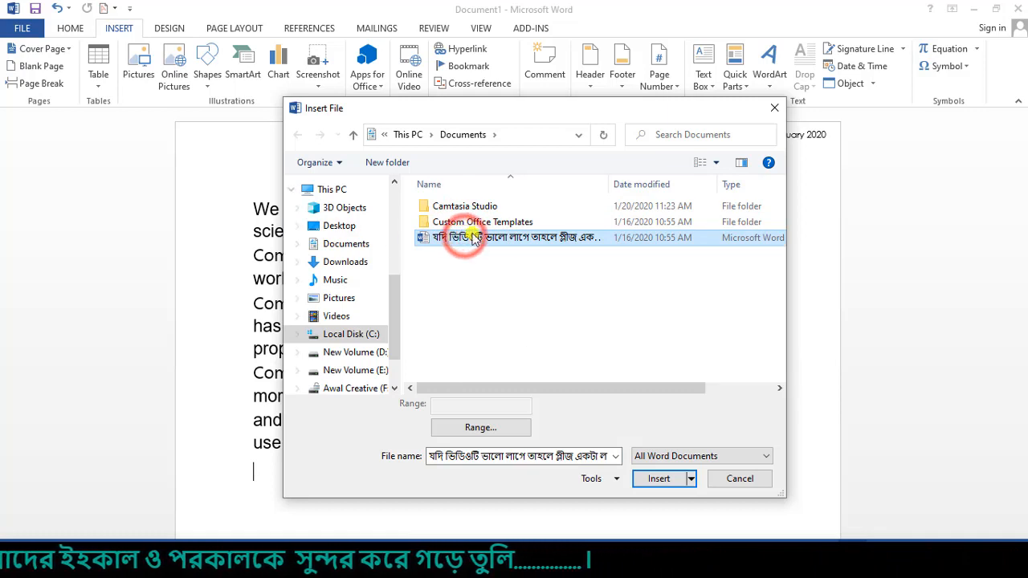
{"action": "left_click", "coordinate": [665, 488]}
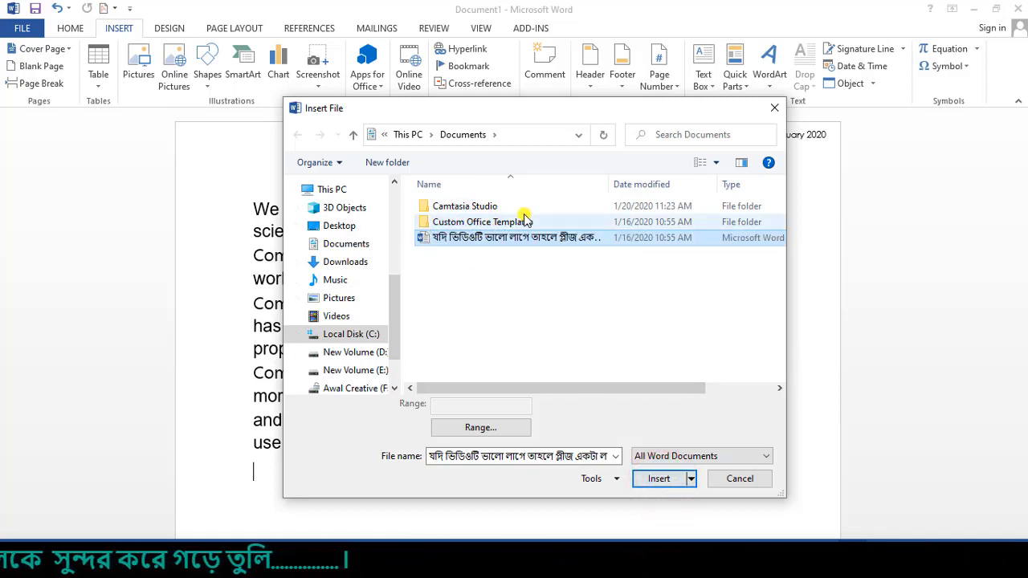
{"action": "left_click", "coordinate": [663, 477]}
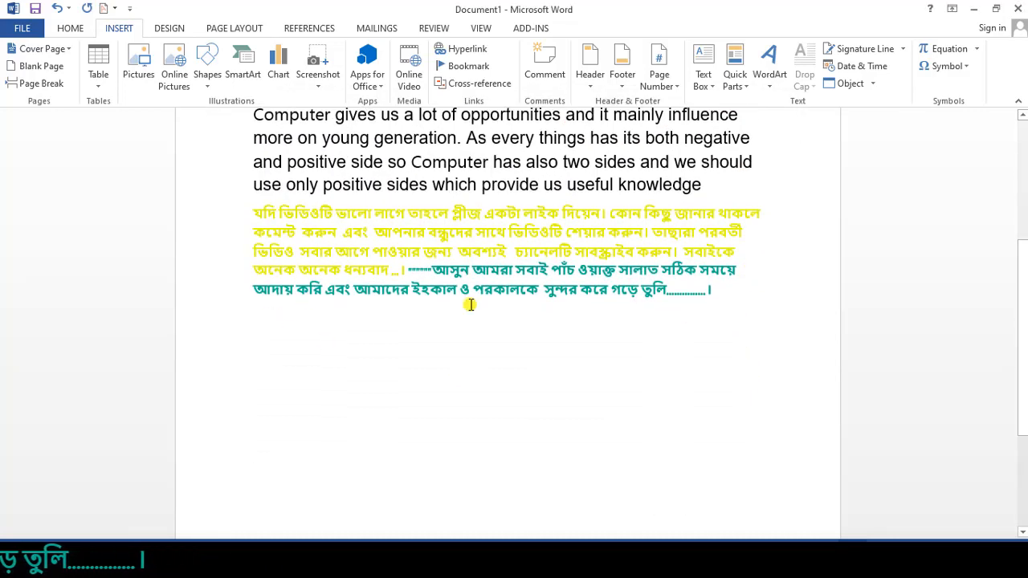
- Set the whole Bengali passage's font colour to Automatic (black)
{"action": "left_click_drag", "start_coordinate": [727, 300], "coordinate": [254, 212]}
{"action": "left_click", "coordinate": [70, 28]}
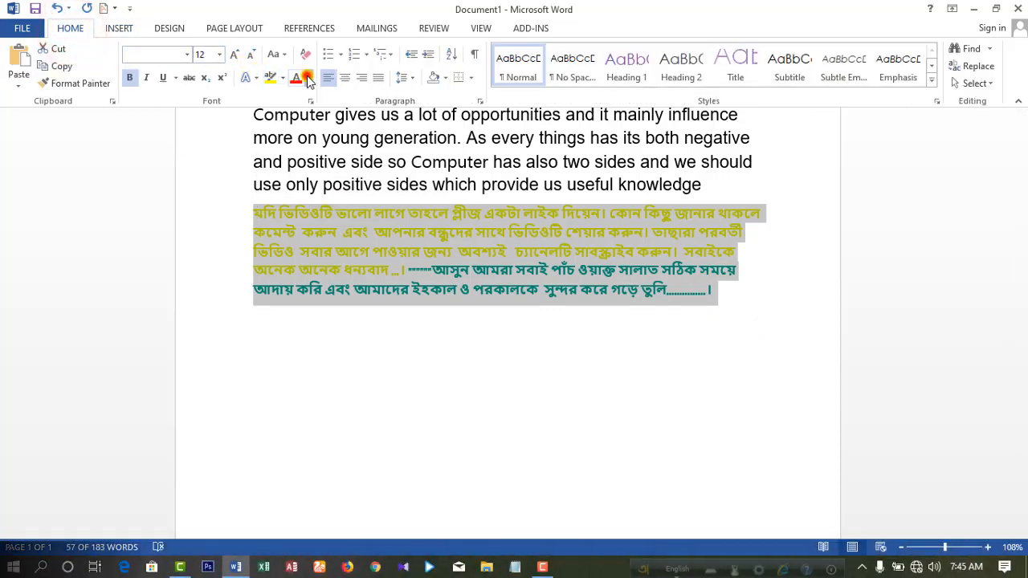
{"action": "left_click", "coordinate": [308, 77]}
{"action": "left_click", "coordinate": [299, 98]}
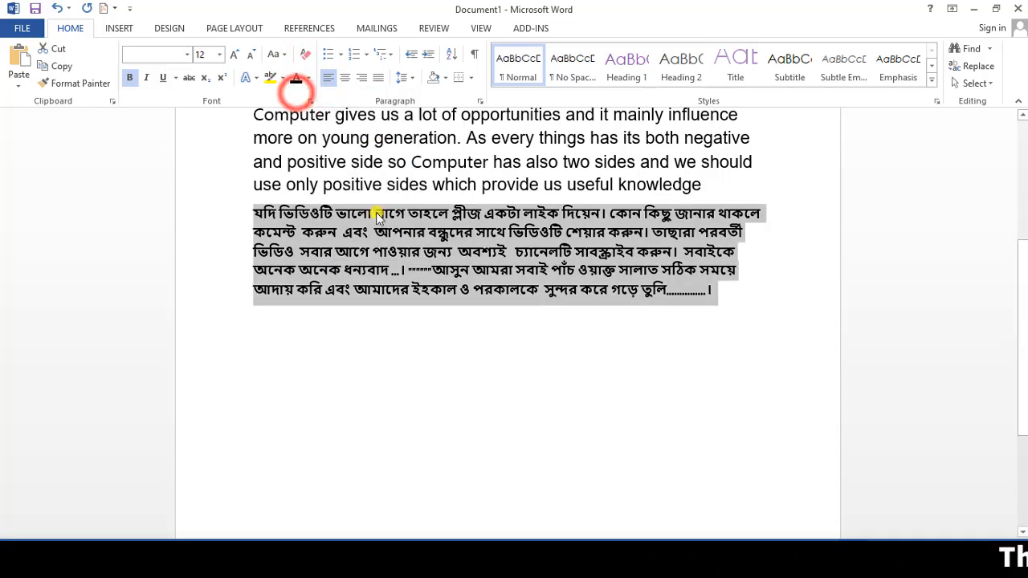
{"action": "scroll", "coordinate": [308, 281], "scroll_direction": "up", "scroll_amount": 1}
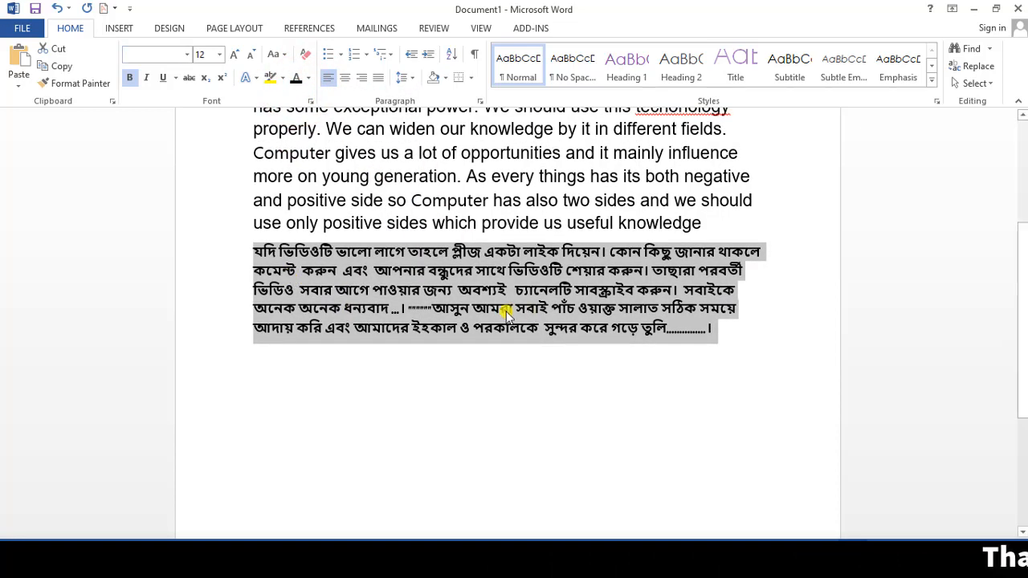
{"action": "scroll", "coordinate": [629, 312], "scroll_direction": "up", "scroll_amount": 1}
{"action": "left_click", "coordinate": [725, 411]}
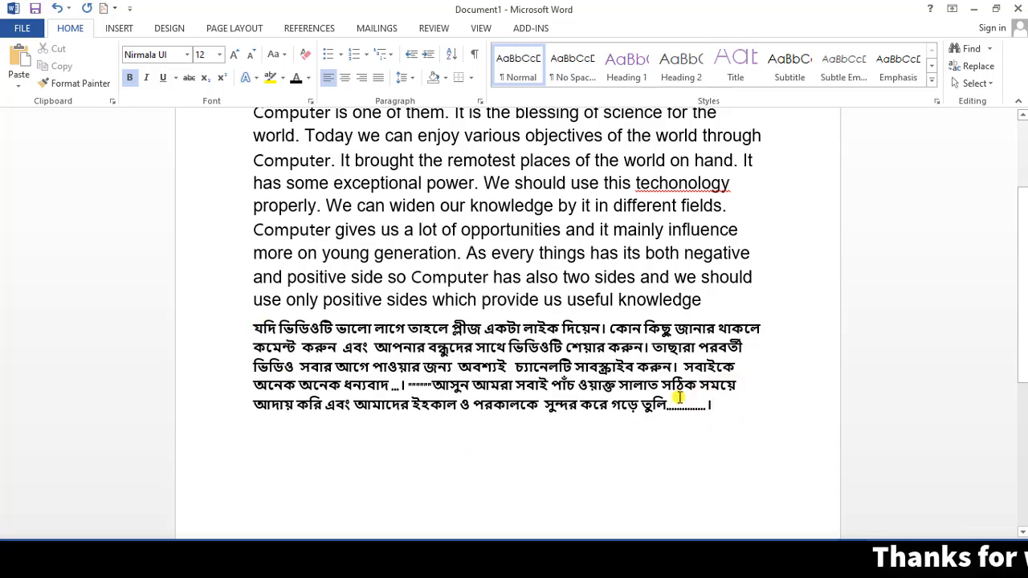
{"action": "left_click", "coordinate": [118, 28]}
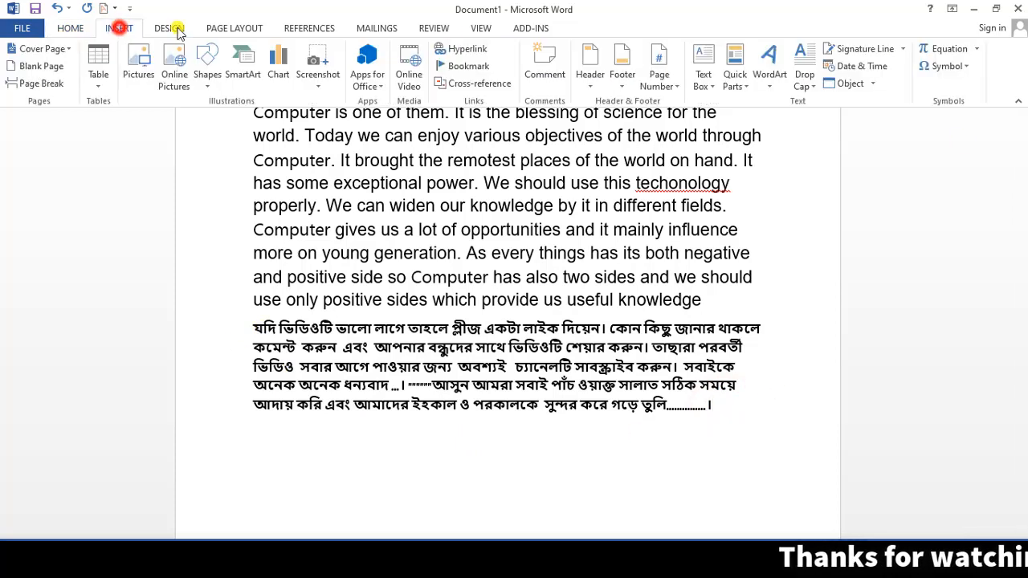
{"action": "left_click", "coordinate": [872, 83]}
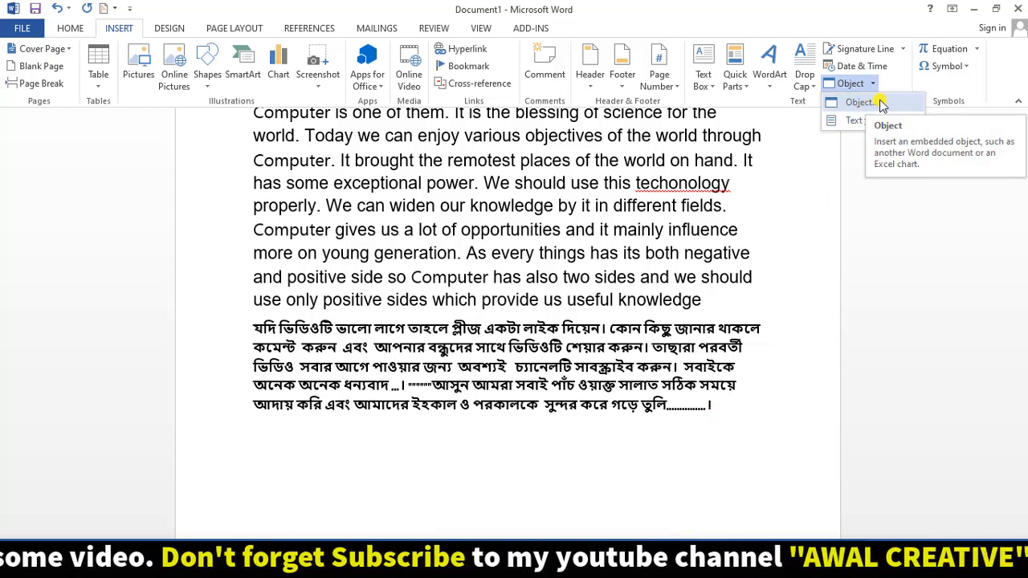
- Put the cursor on the empty line below the Bengali text and open the Object dialog
{"action": "left_click", "coordinate": [730, 416]}
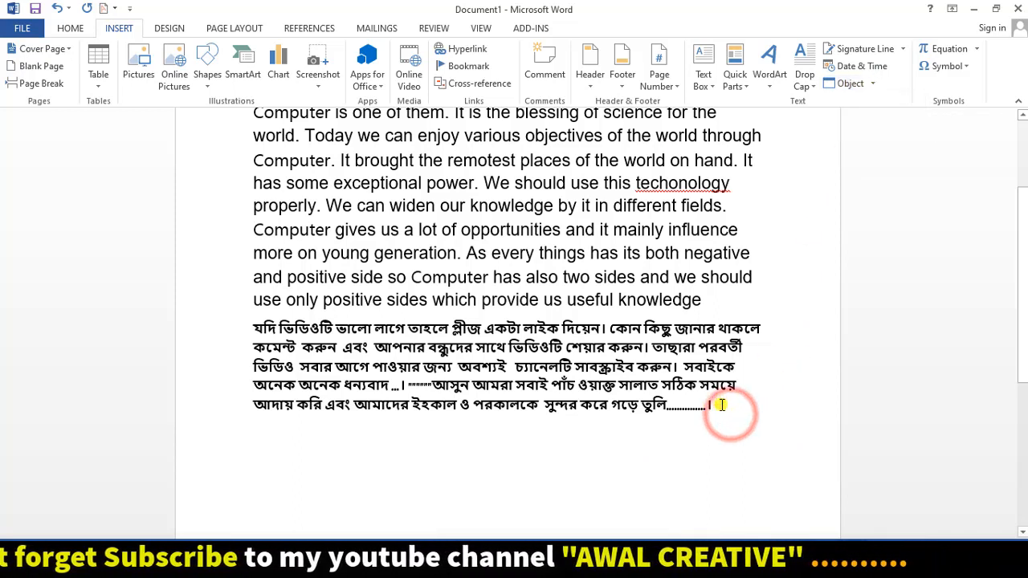
{"action": "scroll", "coordinate": [374, 358], "scroll_direction": "down", "scroll_amount": 3}
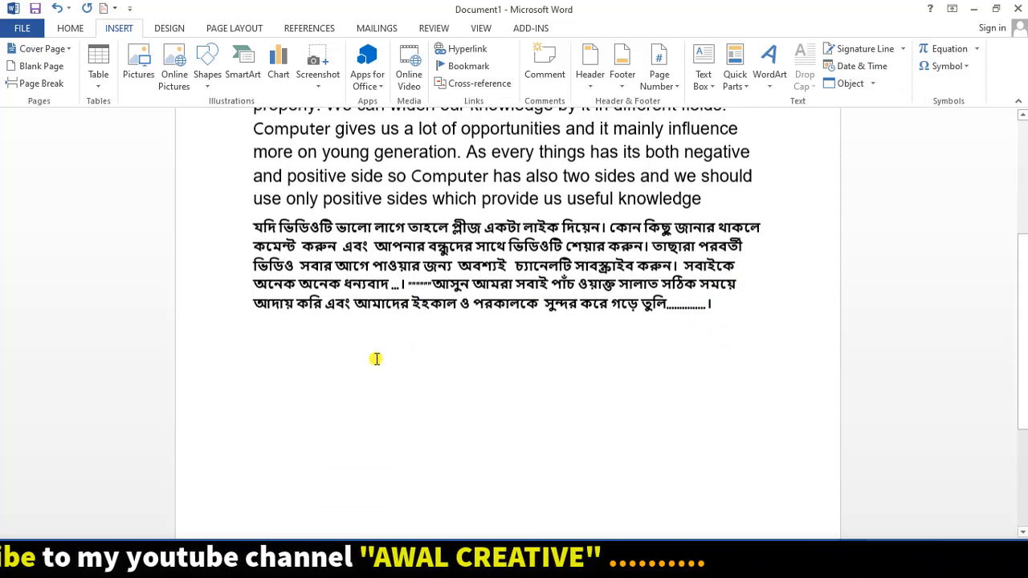
{"action": "left_click", "coordinate": [866, 84]}
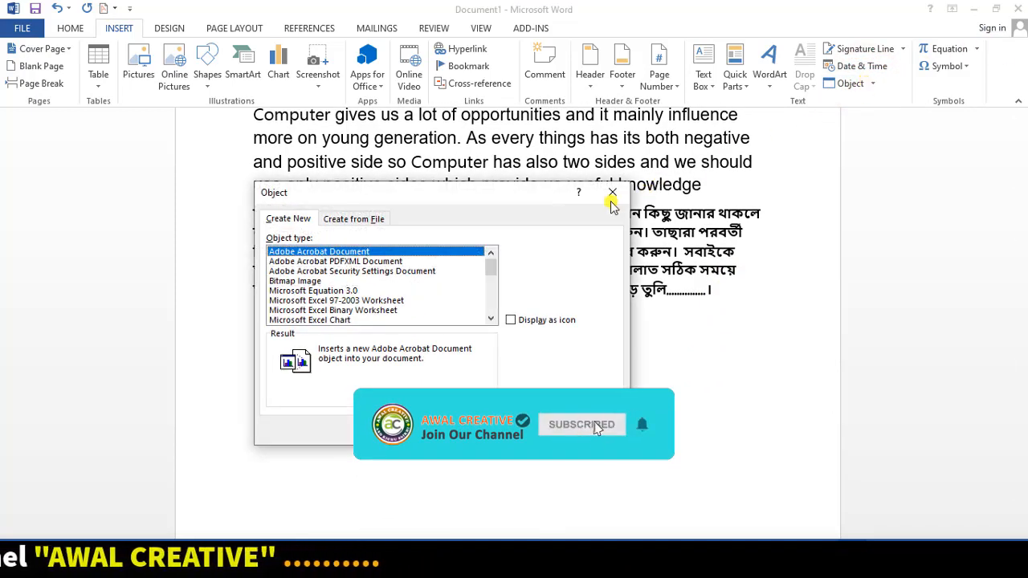
{"action": "left_click", "coordinate": [612, 193]}
{"action": "left_click", "coordinate": [872, 83]}
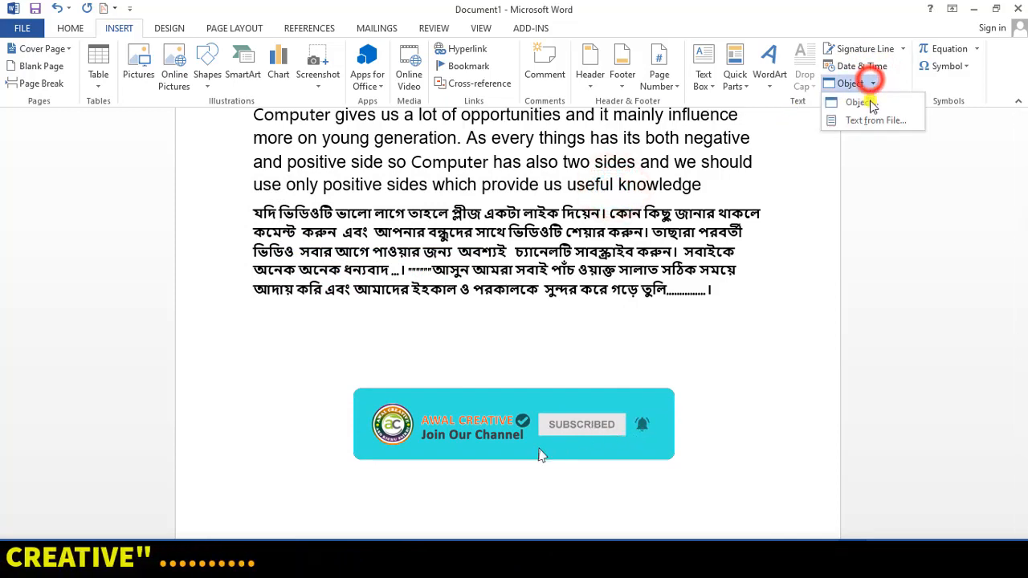
{"action": "left_click", "coordinate": [877, 103]}
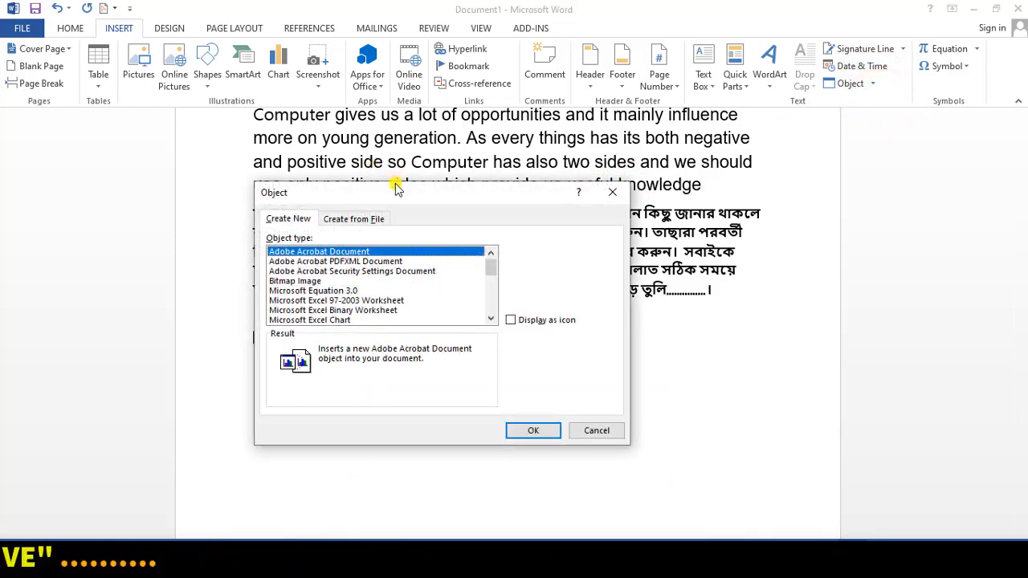
- Look at Create from File and its Browse window, then return to Create New
{"action": "left_click_drag", "start_coordinate": [394, 187], "coordinate": [562, 185]}
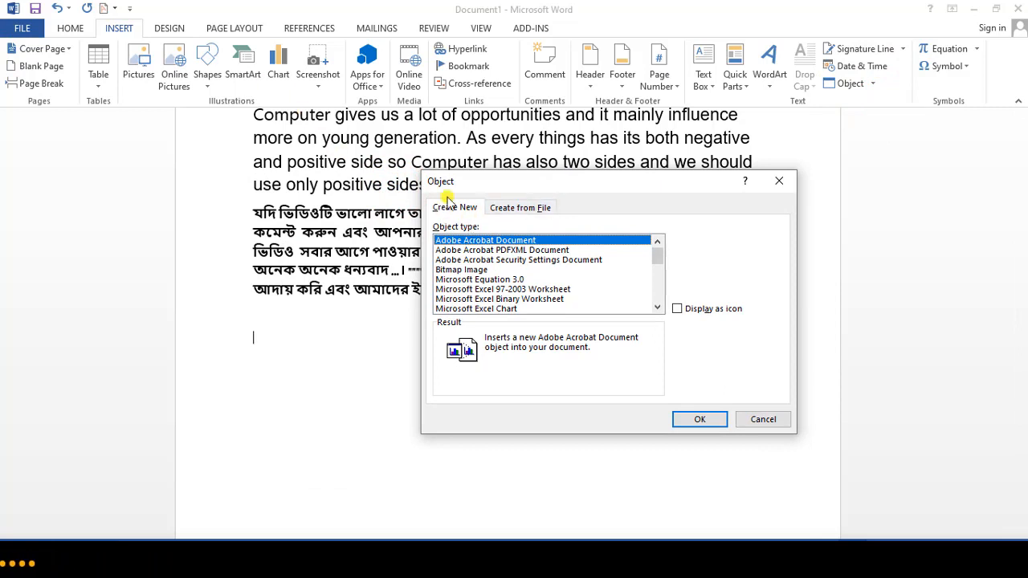
{"action": "left_click", "coordinate": [524, 208]}
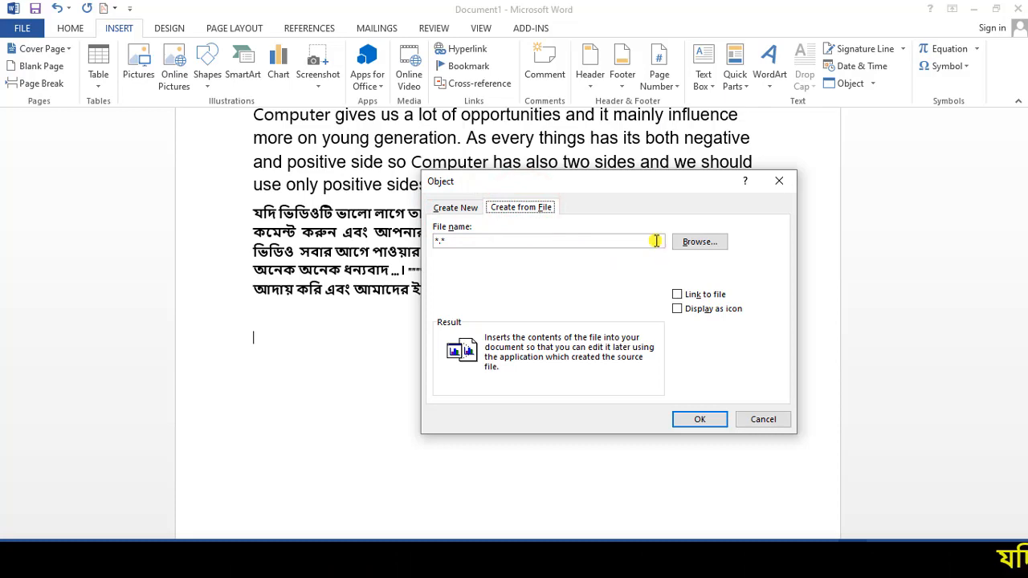
{"action": "left_click", "coordinate": [705, 241]}
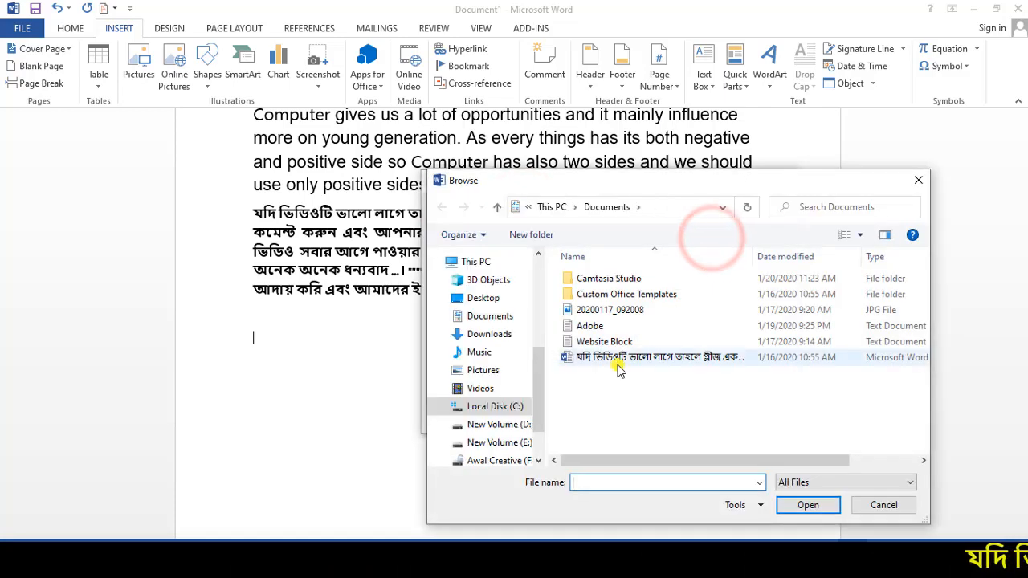
{"action": "left_click", "coordinate": [918, 184]}
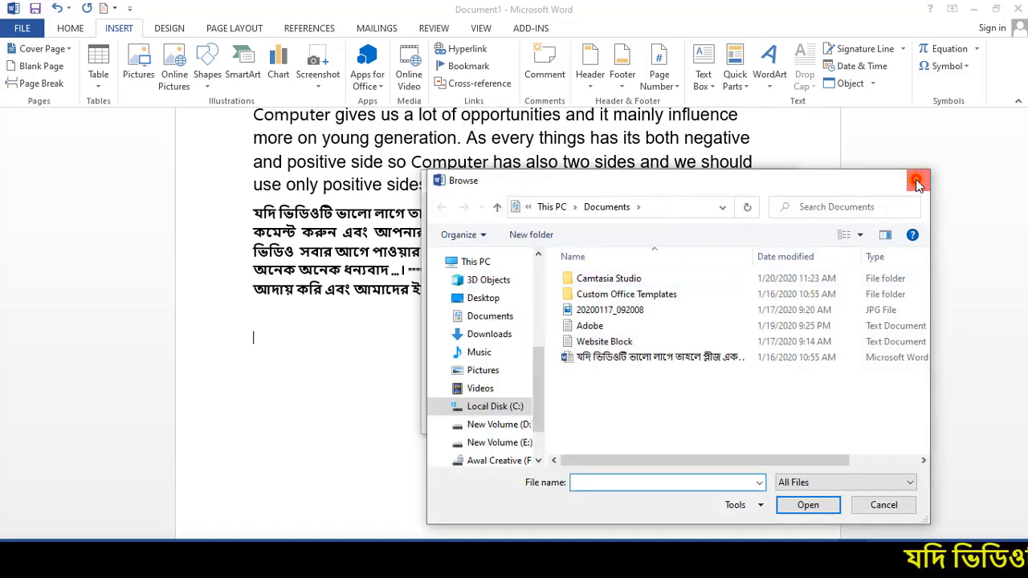
{"action": "left_click", "coordinate": [460, 208]}
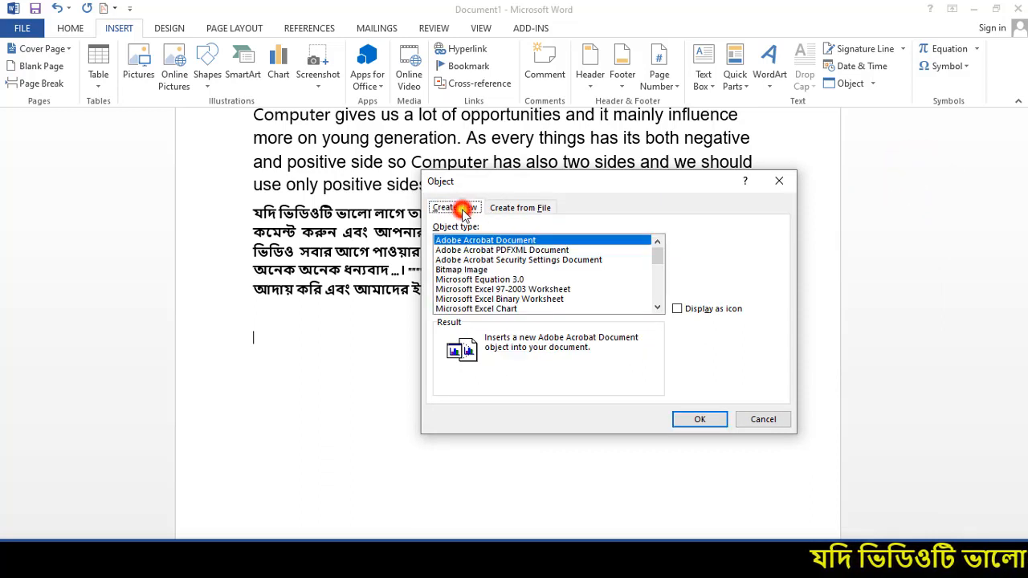
- Browse the object types, including Bitmap Image, Microsoft Excel Chart, Graph Chart and WordPad Document
{"action": "scroll", "coordinate": [442, 241], "scroll_direction": "down", "scroll_amount": 1}
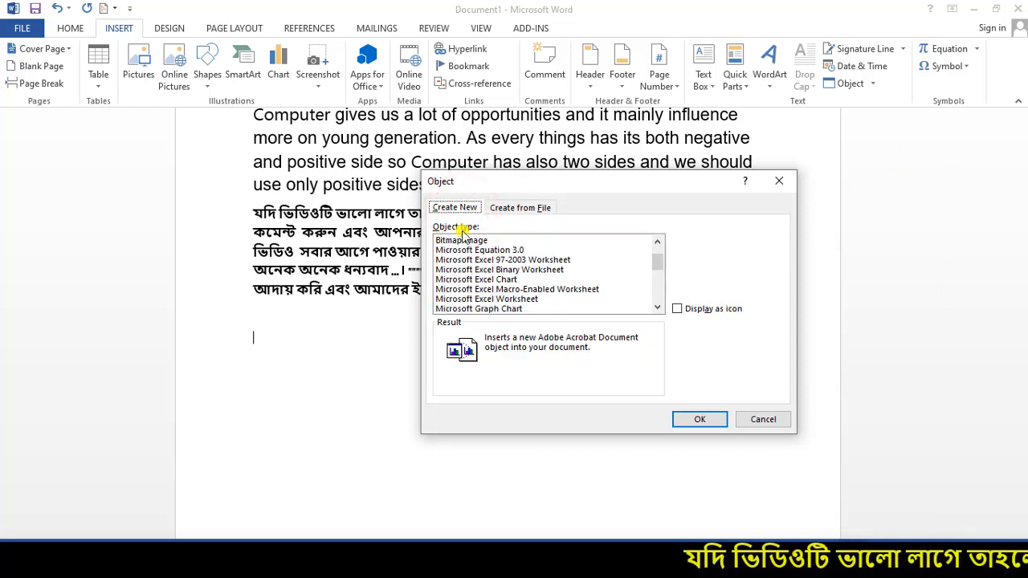
{"action": "scroll", "coordinate": [493, 254], "scroll_direction": "up", "scroll_amount": 1}
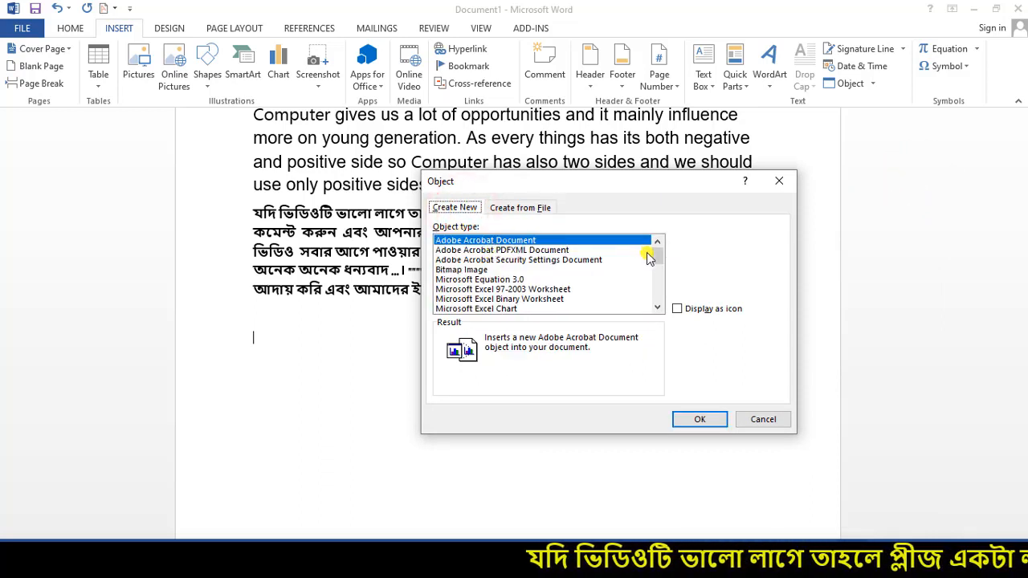
{"action": "left_click", "coordinate": [474, 260]}
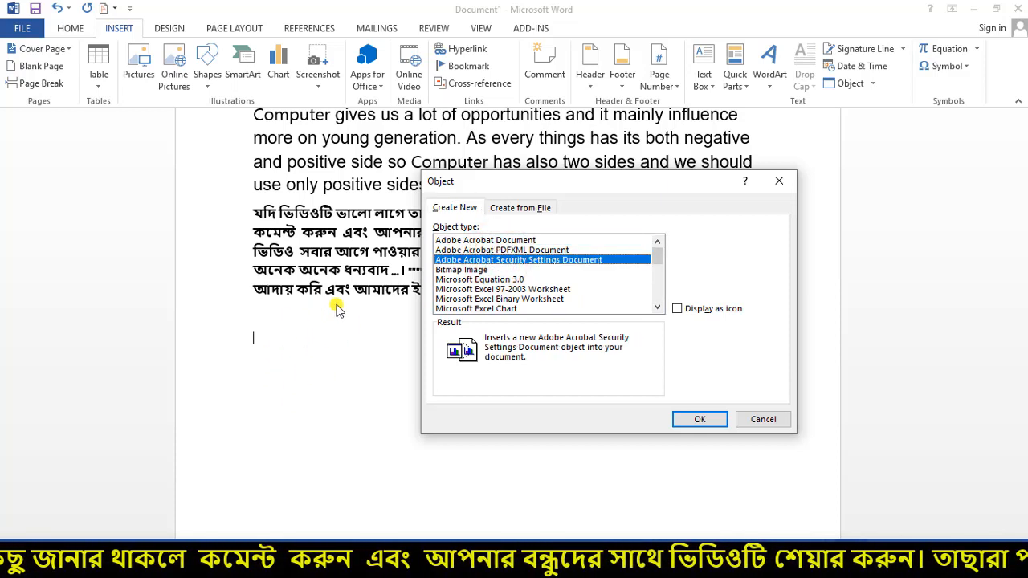
{"action": "left_click", "coordinate": [500, 251]}
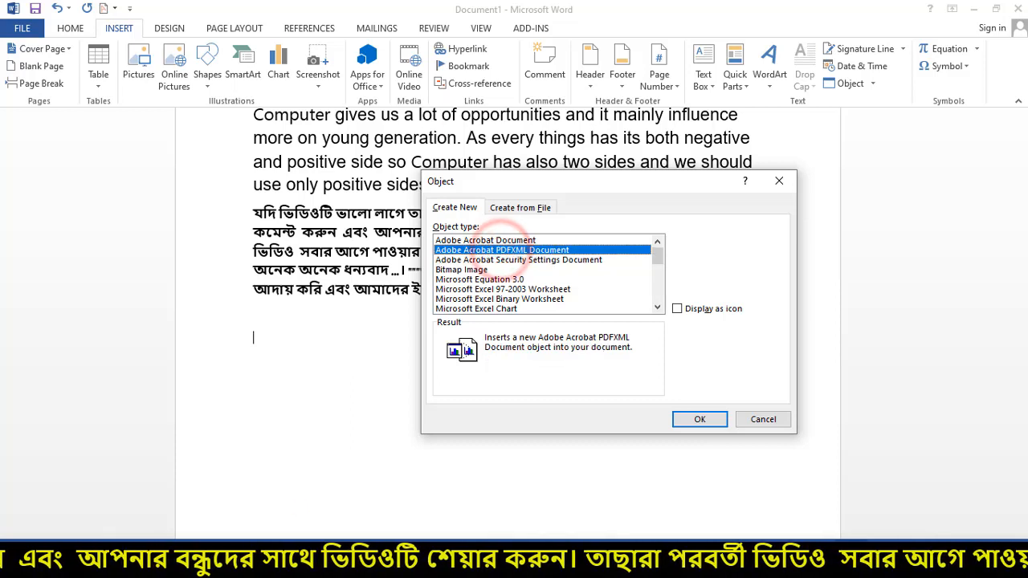
{"action": "left_click", "coordinate": [462, 270]}
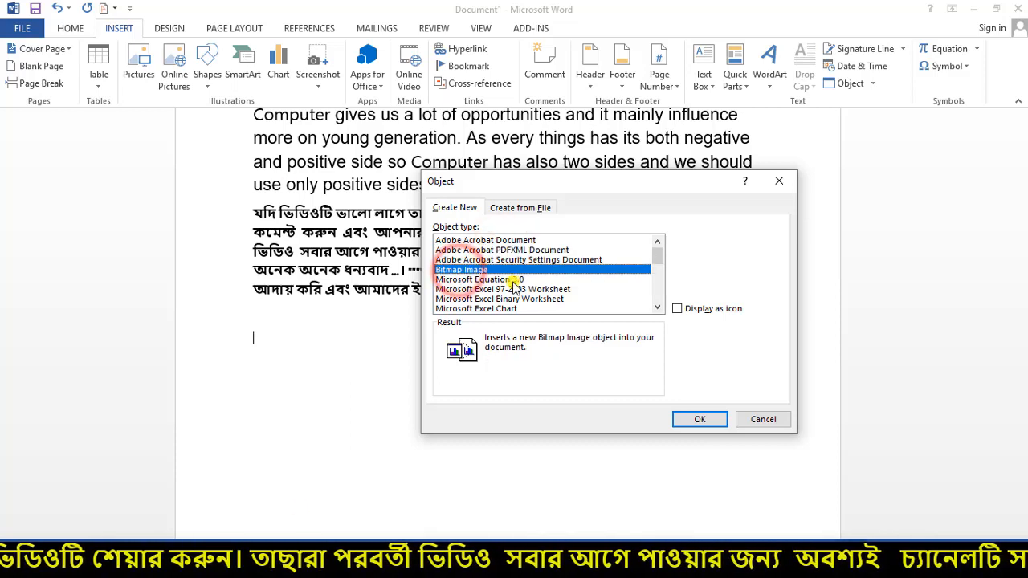
{"action": "scroll", "coordinate": [518, 276], "scroll_direction": "down", "scroll_amount": 3}
{"action": "scroll", "coordinate": [512, 276], "scroll_direction": "up", "scroll_amount": 1}
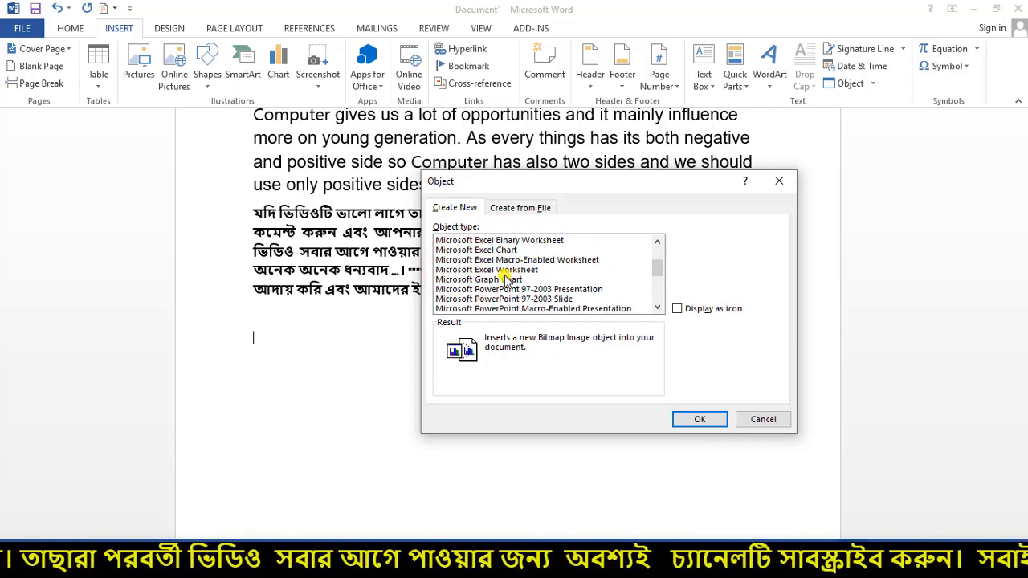
{"action": "left_click", "coordinate": [463, 252]}
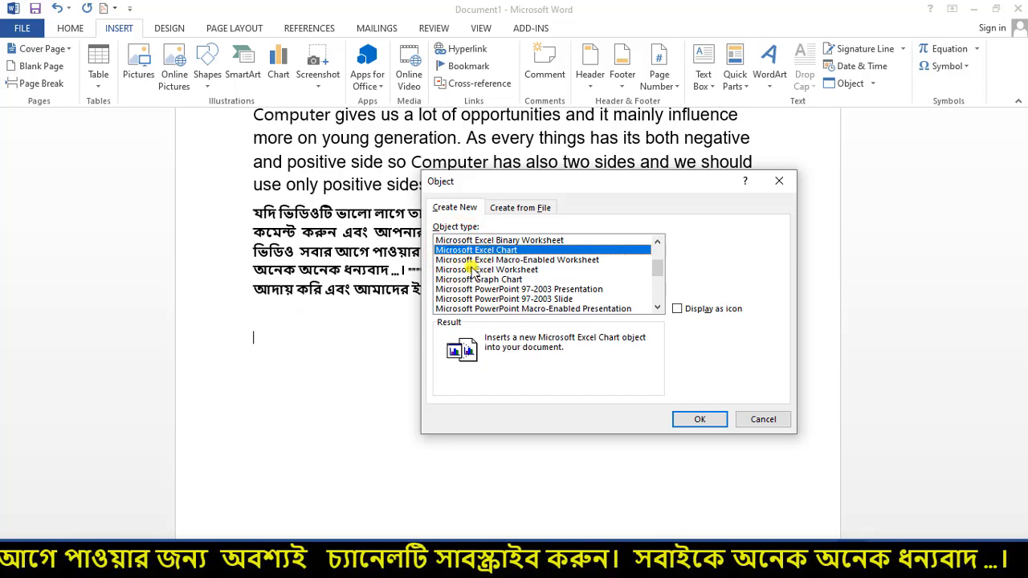
{"action": "left_click", "coordinate": [468, 280]}
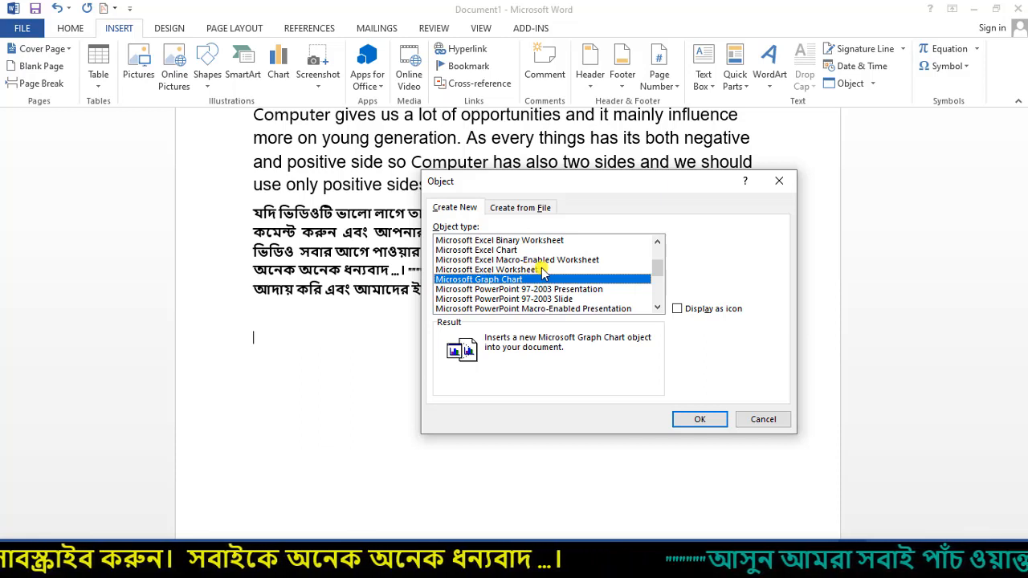
{"action": "scroll", "coordinate": [530, 289], "scroll_direction": "down", "scroll_amount": 4}
{"action": "scroll", "coordinate": [488, 260], "scroll_direction": "up", "scroll_amount": 2}
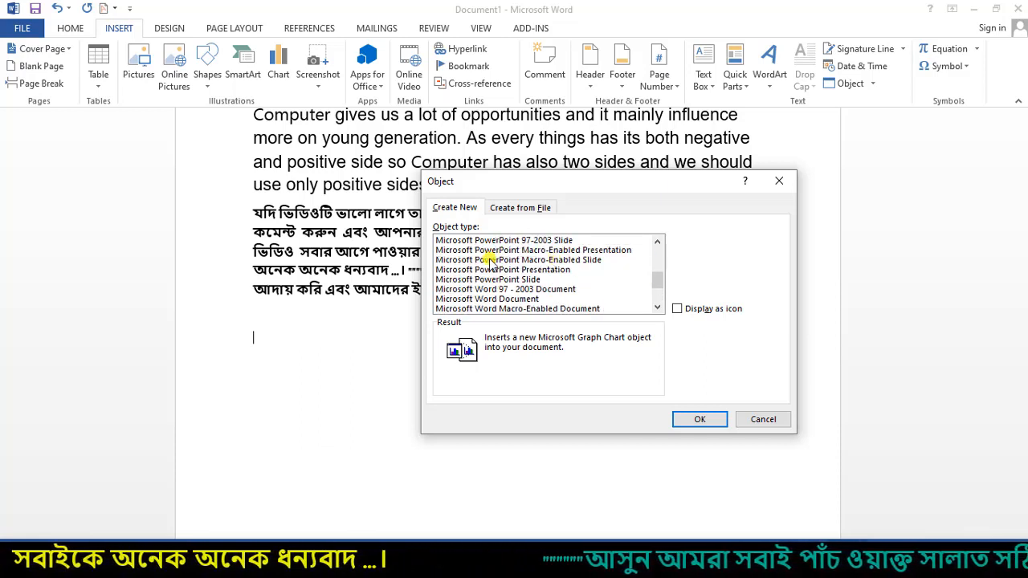
{"action": "scroll", "coordinate": [516, 267], "scroll_direction": "down", "scroll_amount": 2}
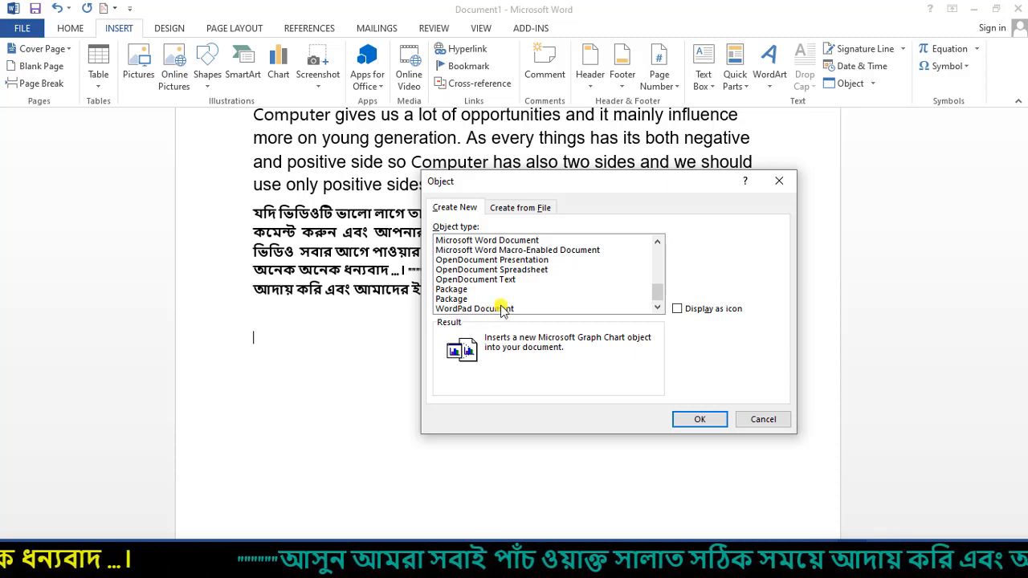
{"action": "left_click", "coordinate": [474, 310]}
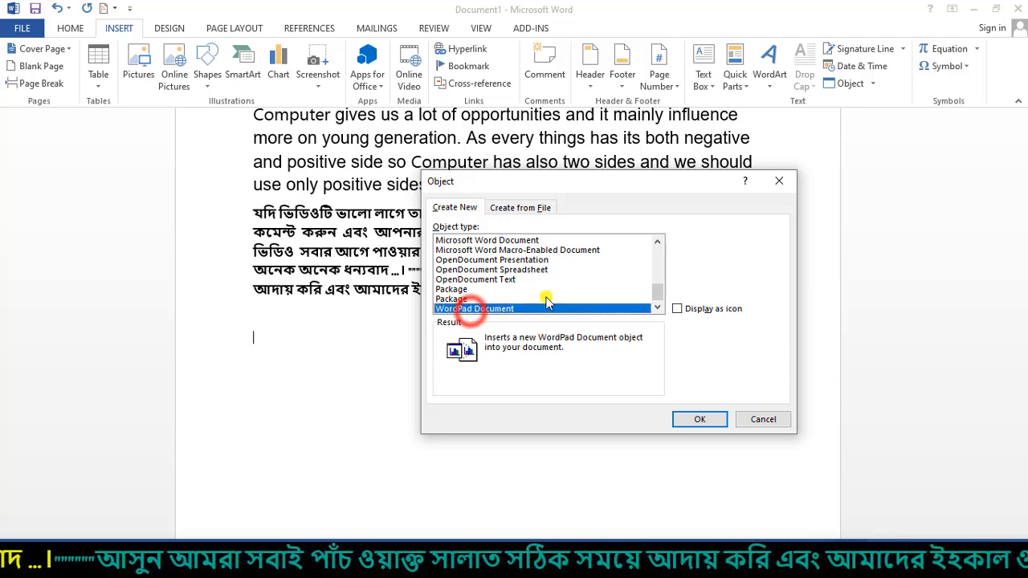
{"action": "scroll", "coordinate": [554, 291], "scroll_direction": "up", "scroll_amount": 6}
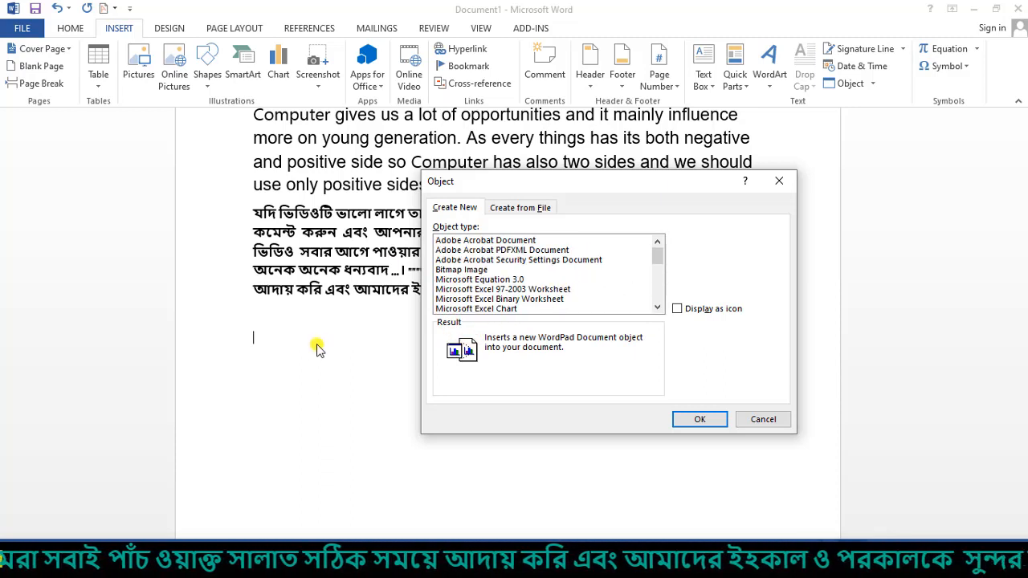
- Choose Adobe Acrobat PDFXML Document with Display as icon unchecked and confirm
{"action": "left_click", "coordinate": [468, 250]}
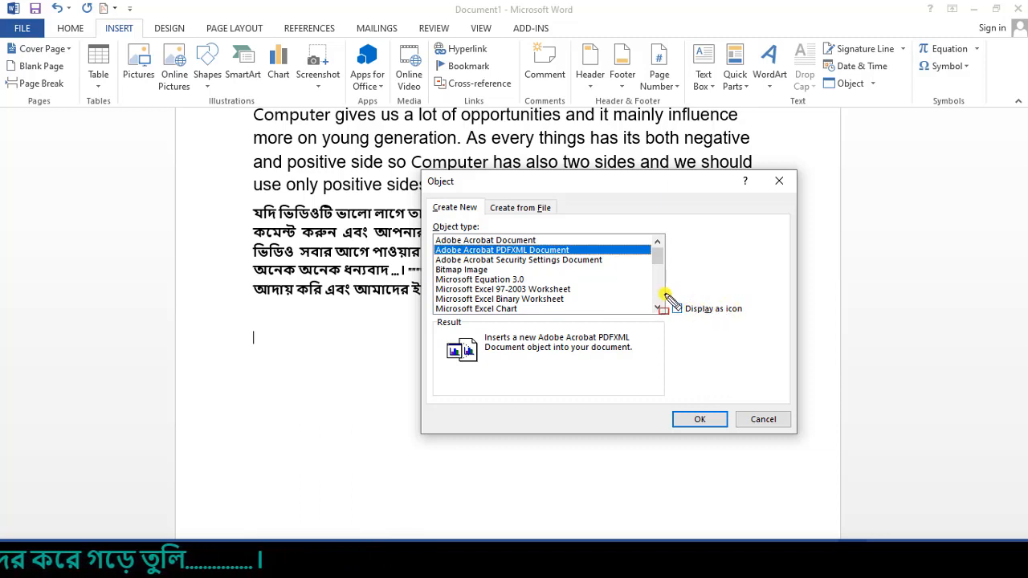
{"action": "left_click_drag", "start_coordinate": [665, 294], "coordinate": [749, 324]}
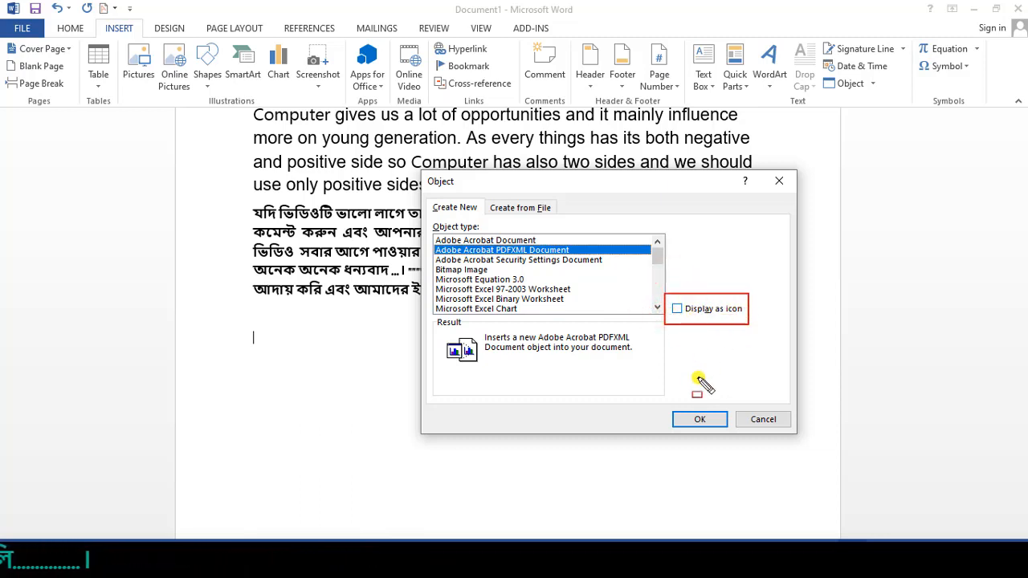
{"action": "key", "text": "Escape"}
{"action": "left_click", "coordinate": [701, 420]}
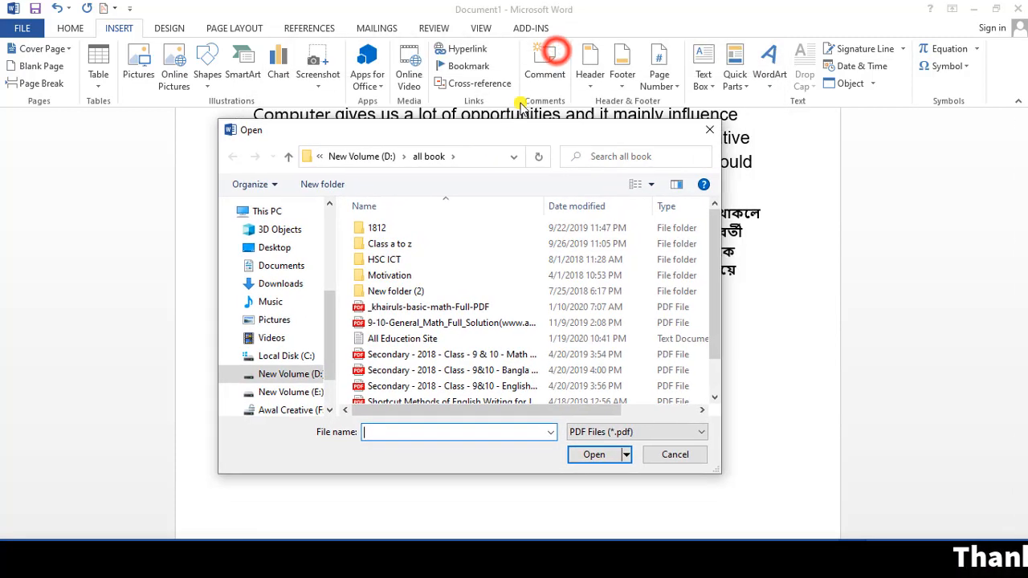
- Open Sukumar Ray Samagra Mobile Version from D:\all book as the object's PDF
{"action": "scroll", "coordinate": [529, 316], "scroll_direction": "down", "scroll_amount": 1}
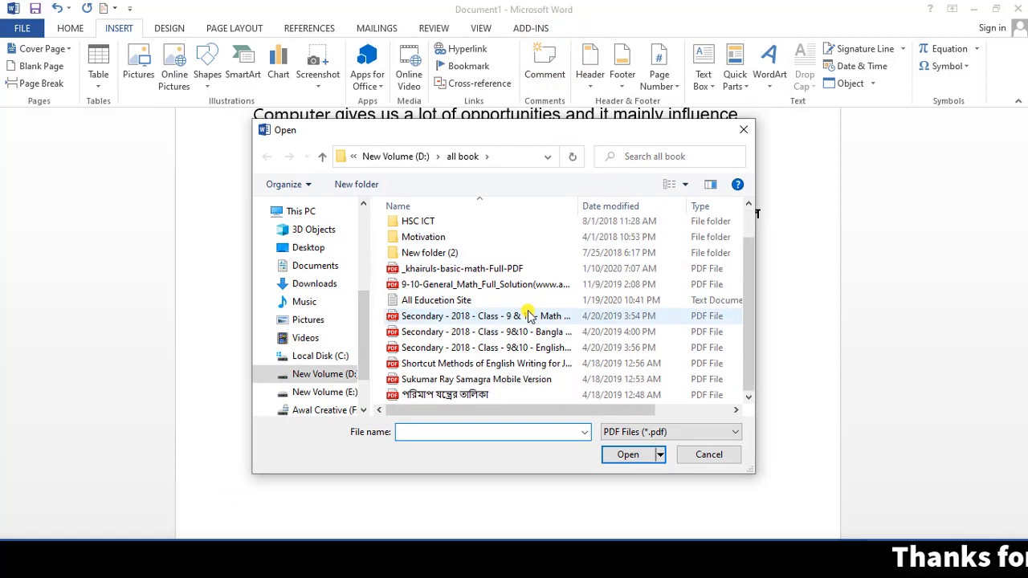
{"action": "left_click", "coordinate": [449, 381]}
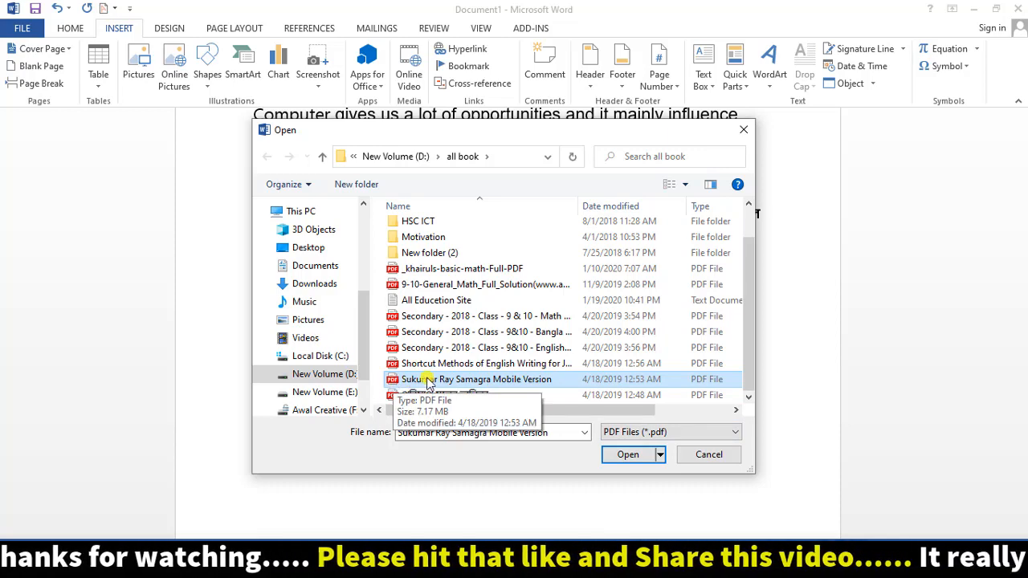
{"action": "left_click", "coordinate": [625, 456]}
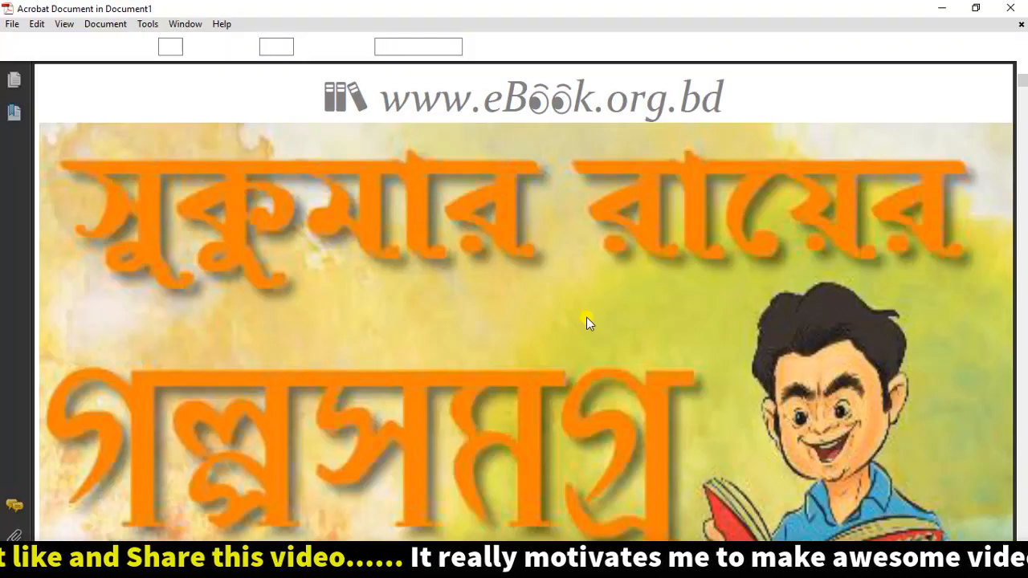
- Scroll through the Sukumar Ray book in Acrobat, then close it to return to Word
{"action": "scroll", "coordinate": [553, 250], "scroll_direction": "down", "scroll_amount": 10}
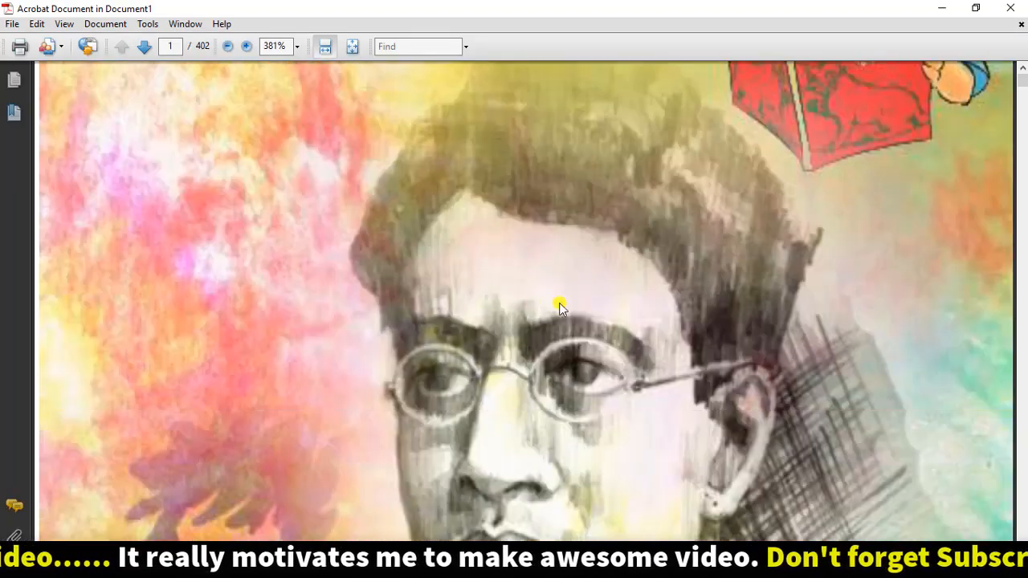
{"action": "scroll", "coordinate": [561, 308], "scroll_direction": "down", "scroll_amount": 10}
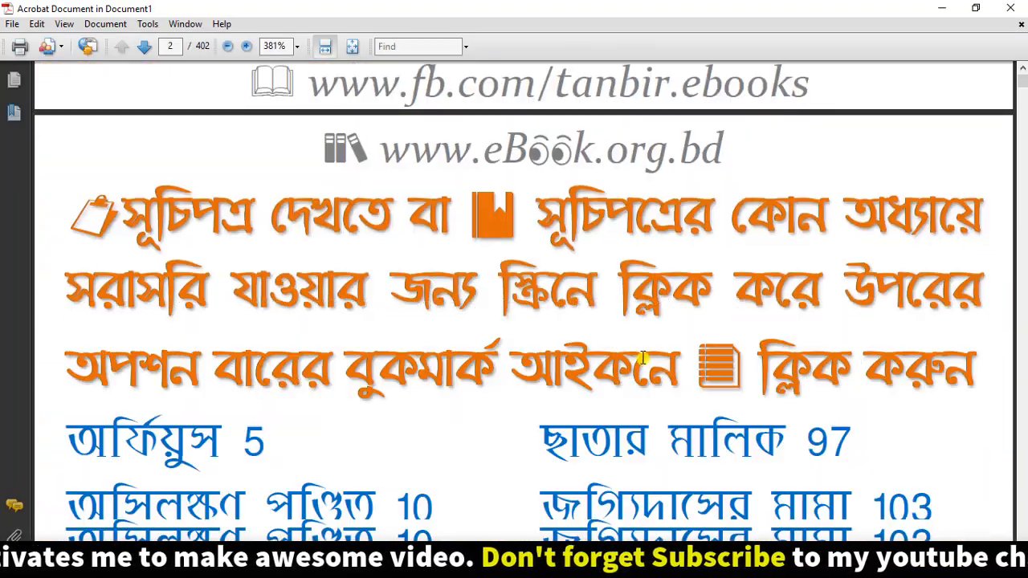
{"action": "scroll", "coordinate": [642, 357], "scroll_direction": "down", "scroll_amount": 10}
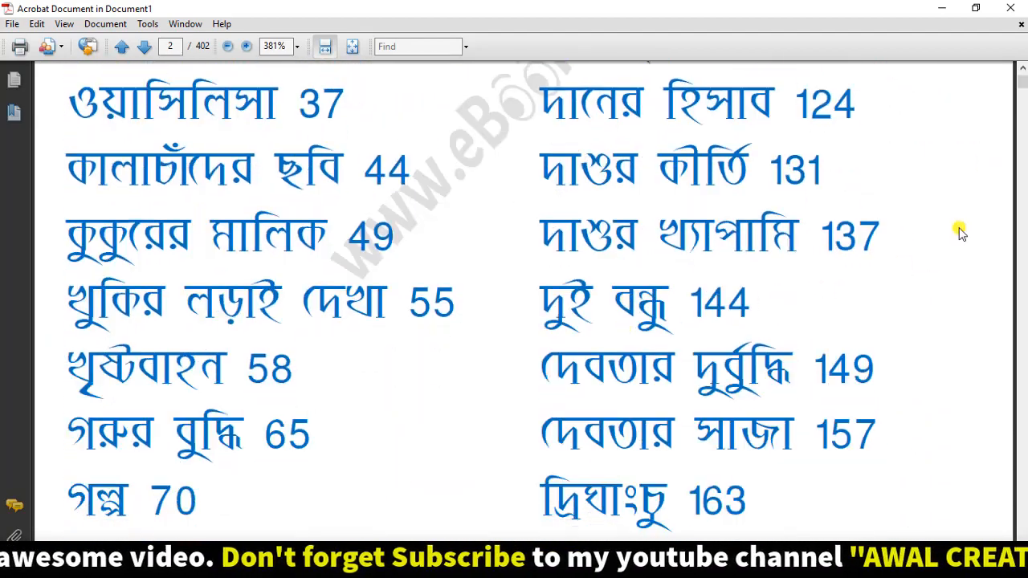
{"action": "left_click_drag", "start_coordinate": [1024, 86], "coordinate": [1022, 138]}
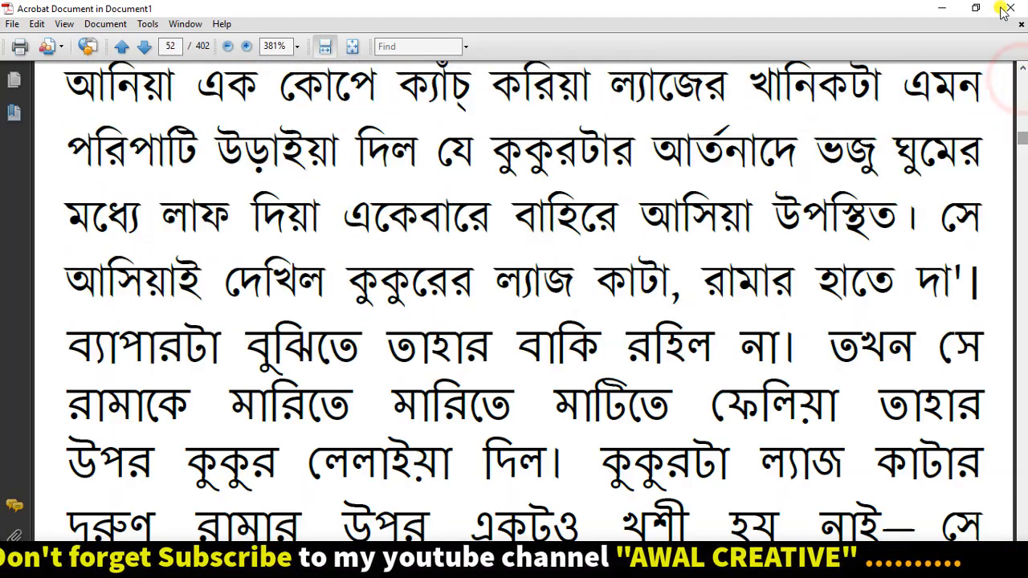
{"action": "left_click", "coordinate": [1012, 8]}
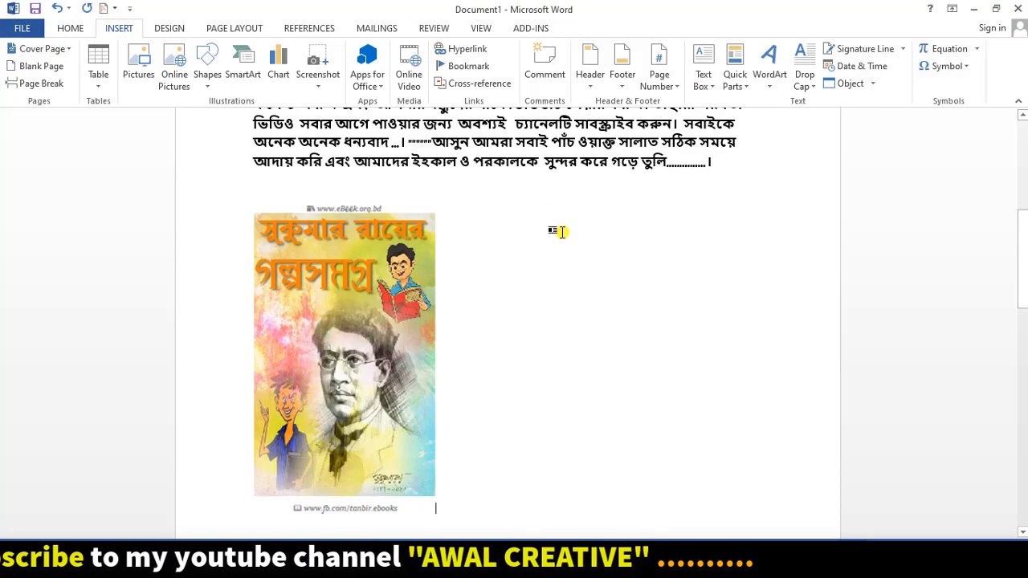
- Open the embedded book cover for viewing, then close it back to the essay
{"action": "scroll", "coordinate": [478, 247], "scroll_direction": "up", "scroll_amount": 2}
{"action": "scroll", "coordinate": [478, 248], "scroll_direction": "down", "scroll_amount": 3}
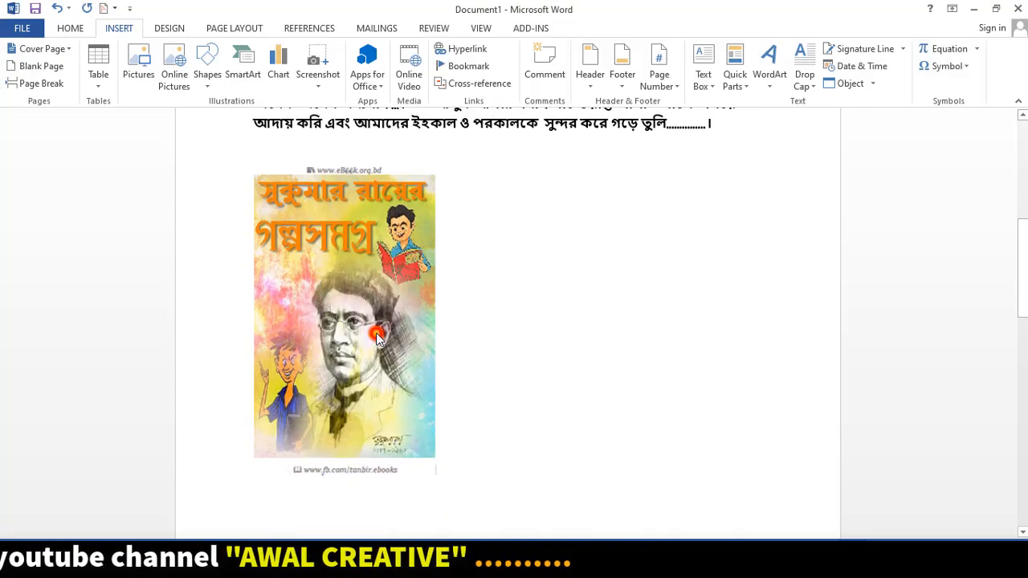
{"action": "left_click", "coordinate": [375, 342]}
{"action": "double_click", "coordinate": [397, 322]}
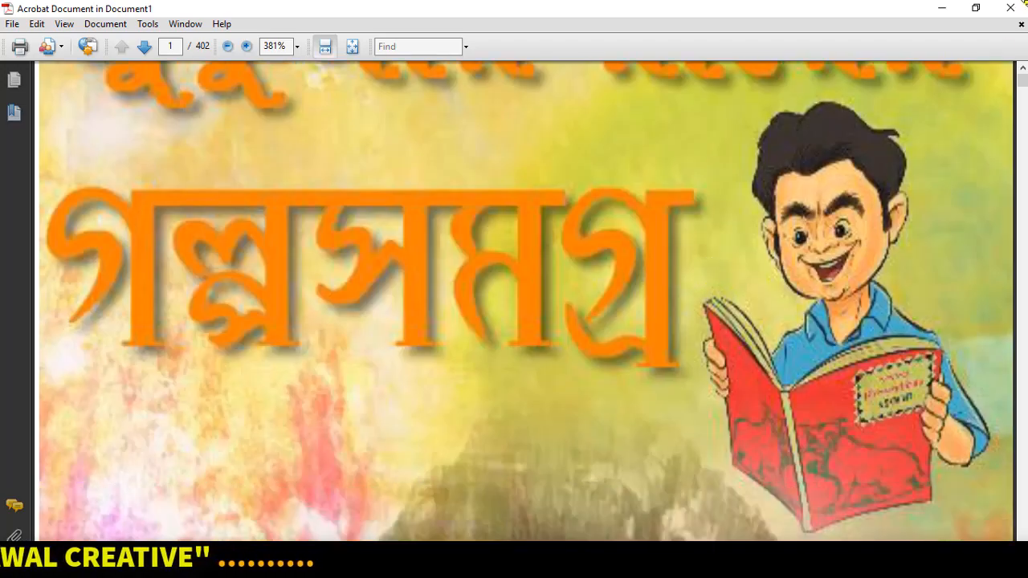
{"action": "left_click", "coordinate": [1024, 3]}
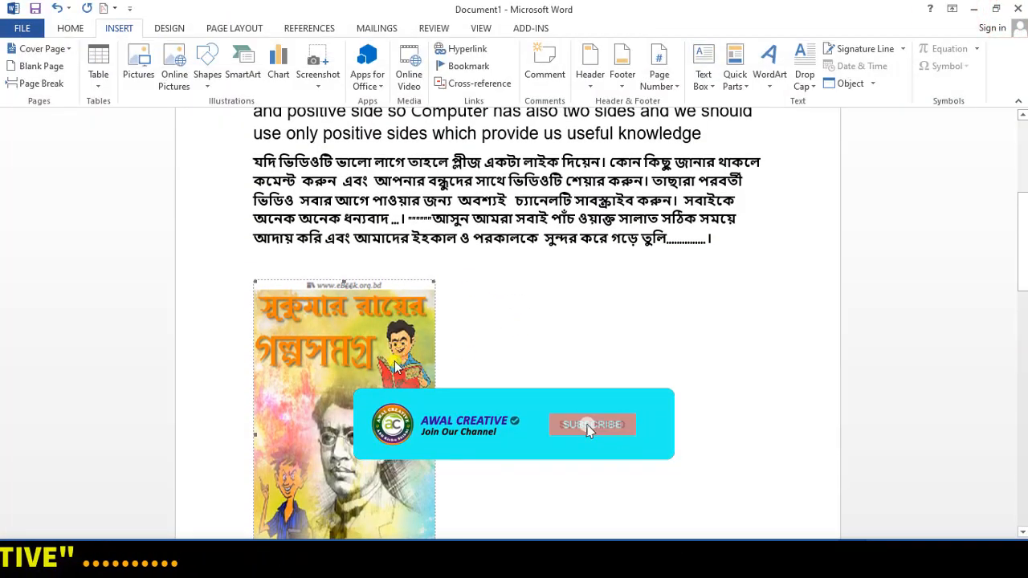
- Delete the book cover picture, then undo to restore it
{"action": "scroll", "coordinate": [449, 381], "scroll_direction": "up", "scroll_amount": 2}
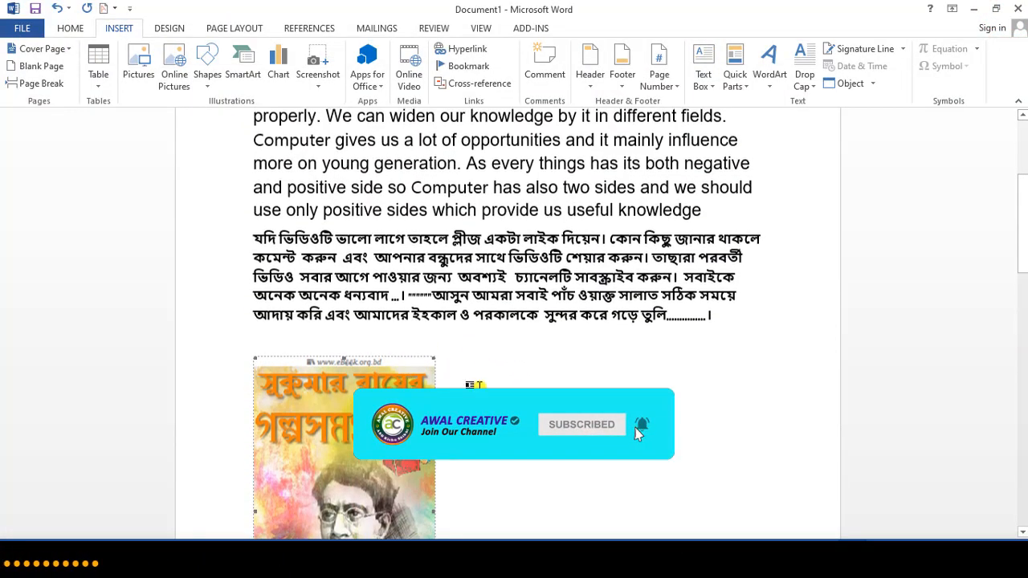
{"action": "left_click", "coordinate": [482, 385]}
{"action": "scroll", "coordinate": [514, 382], "scroll_direction": "down", "scroll_amount": 4}
{"action": "scroll", "coordinate": [450, 338], "scroll_direction": "up", "scroll_amount": 2}
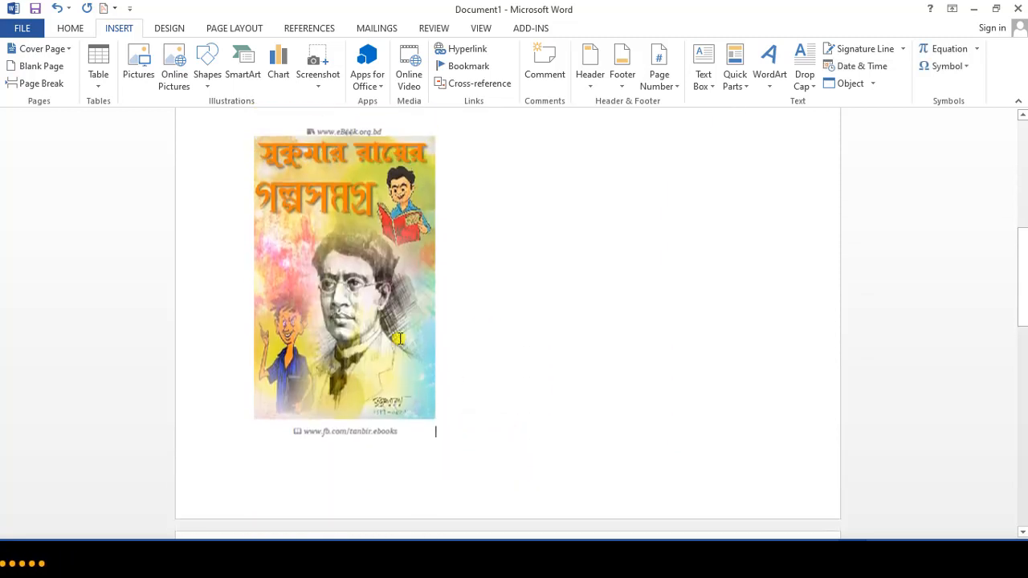
{"action": "left_click", "coordinate": [360, 309]}
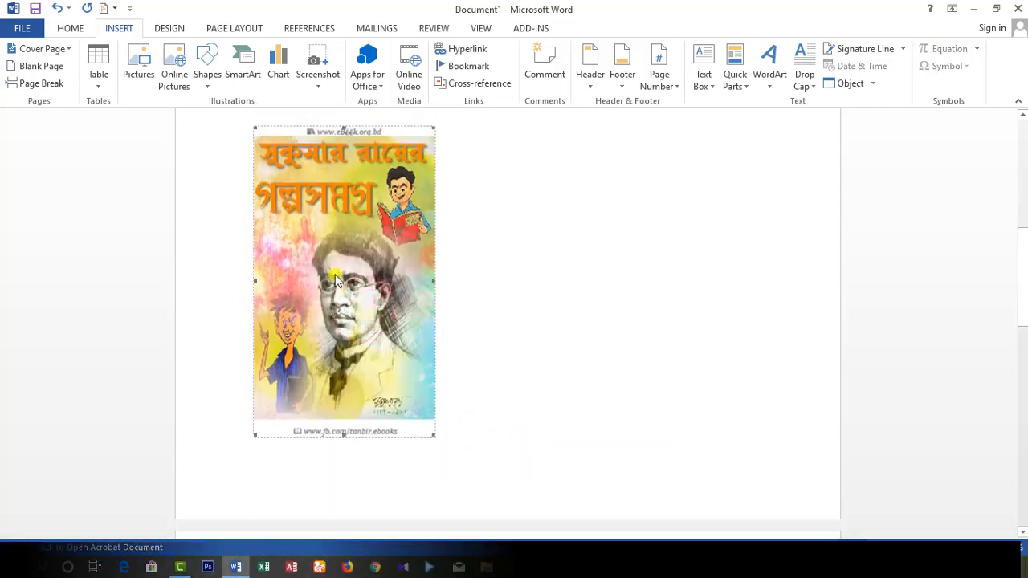
{"action": "key", "text": "Delete"}
{"action": "scroll", "coordinate": [335, 273], "scroll_direction": "up", "scroll_amount": 5}
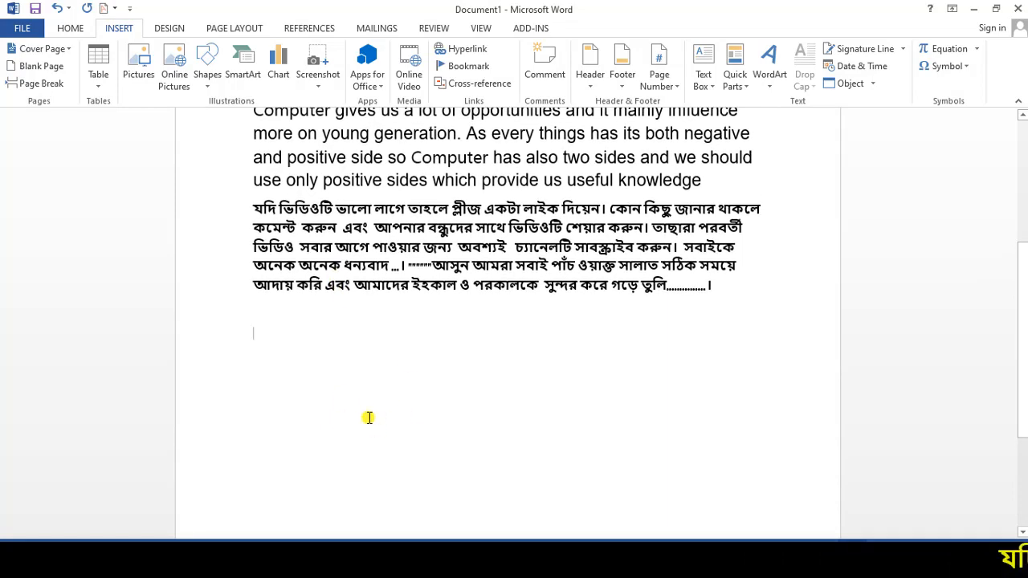
{"action": "left_click", "coordinate": [872, 83]}
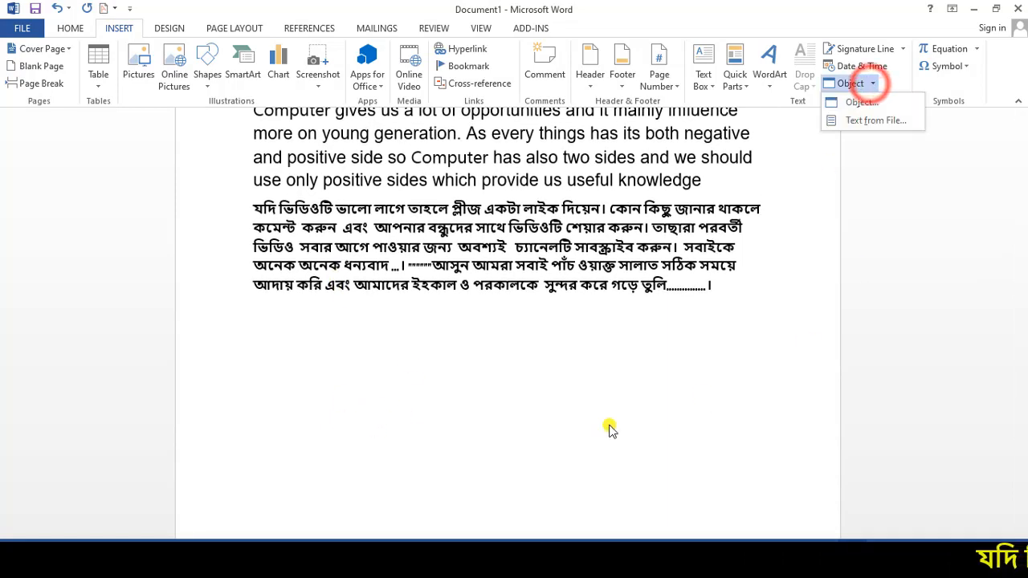
{"action": "left_click", "coordinate": [470, 468]}
{"action": "key", "text": "ctrl+z"}
- Add a page break after the cover picture to start a new blank page
{"action": "scroll", "coordinate": [470, 374], "scroll_direction": "down", "scroll_amount": 3}
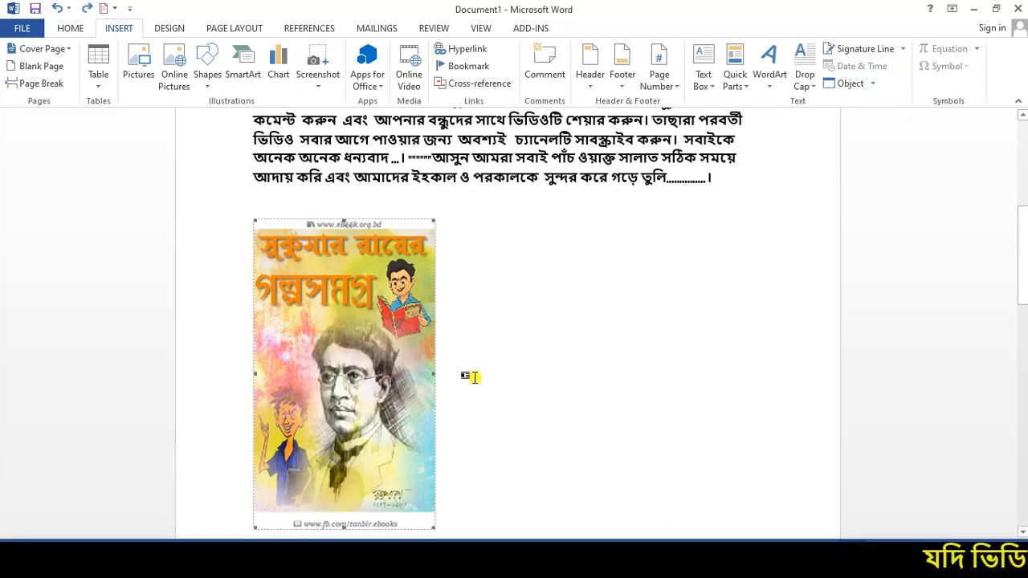
{"action": "left_click", "coordinate": [574, 372]}
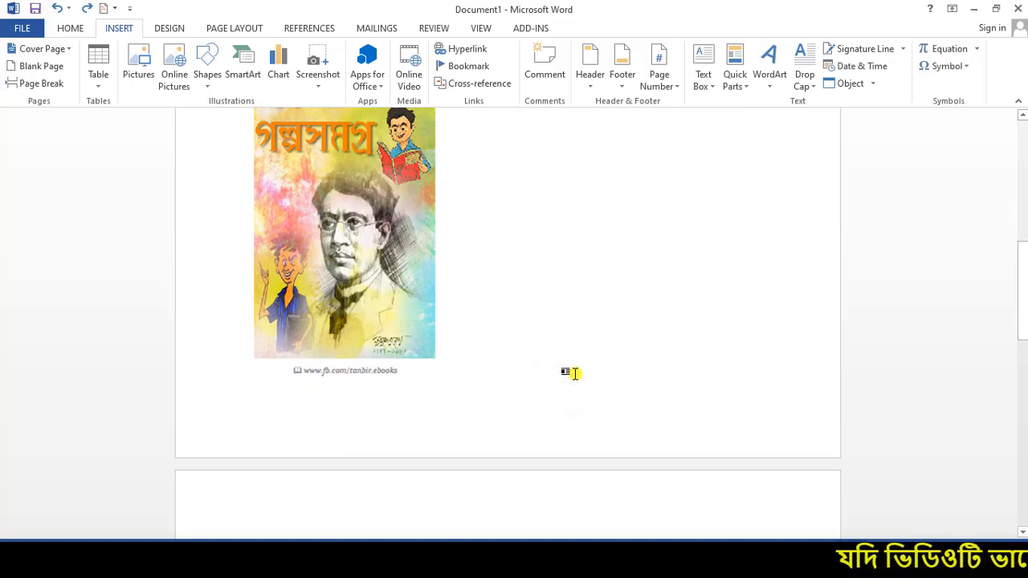
{"action": "key", "text": "Return"}
{"action": "scroll", "coordinate": [441, 406], "scroll_direction": "down", "scroll_amount": 3}
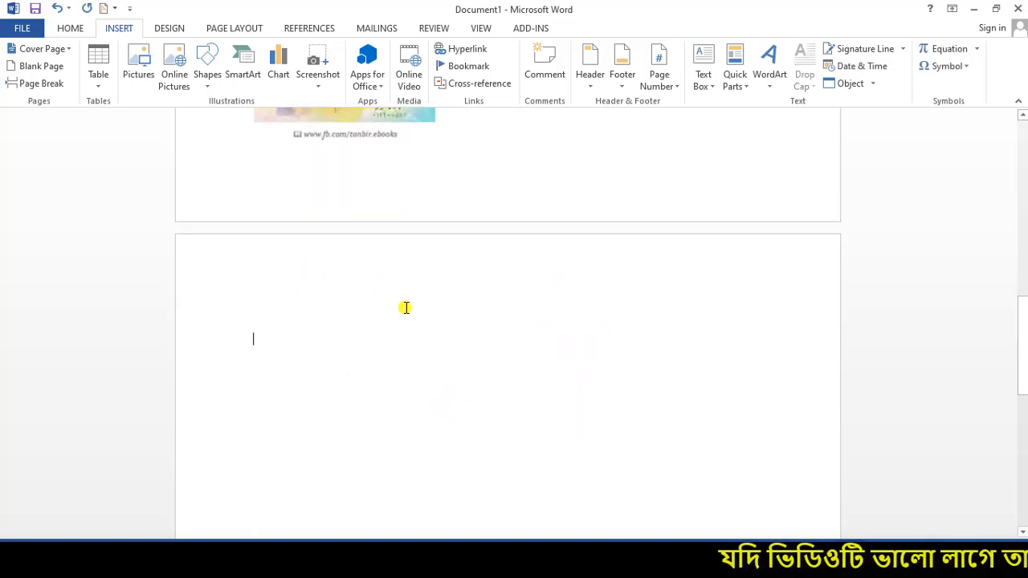
{"action": "left_click", "coordinate": [872, 83]}
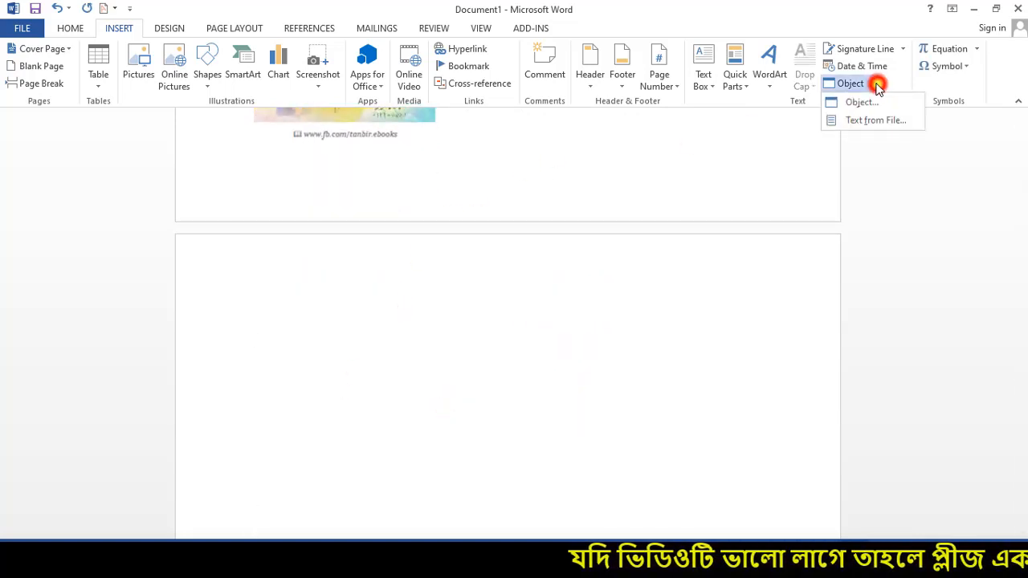
- Insert an Adobe Acrobat PDFXML Document object displayed as an icon, keeping the default icon and caption
{"action": "left_click", "coordinate": [862, 103]}
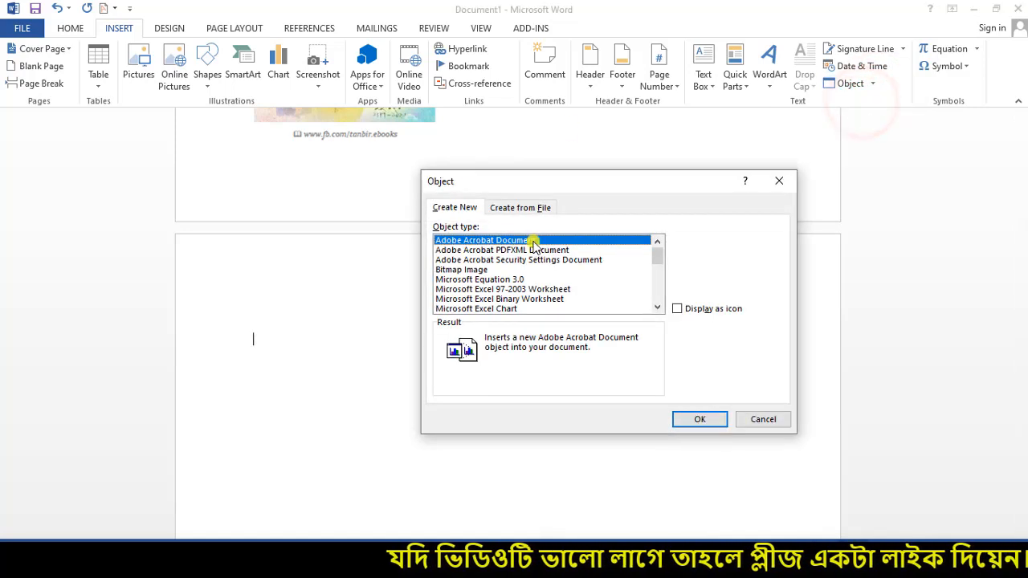
{"action": "left_click", "coordinate": [499, 251]}
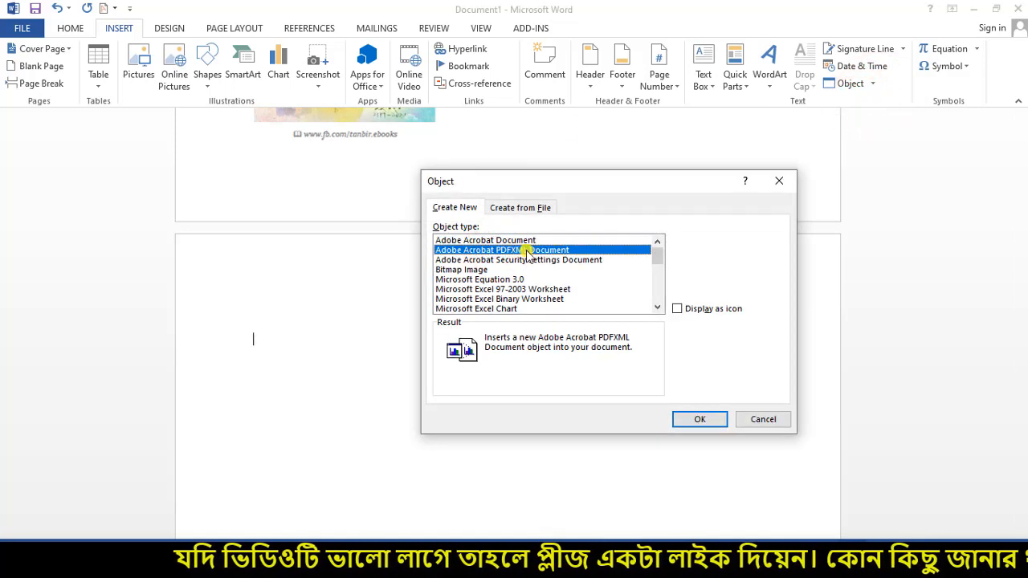
{"action": "left_click", "coordinate": [677, 309]}
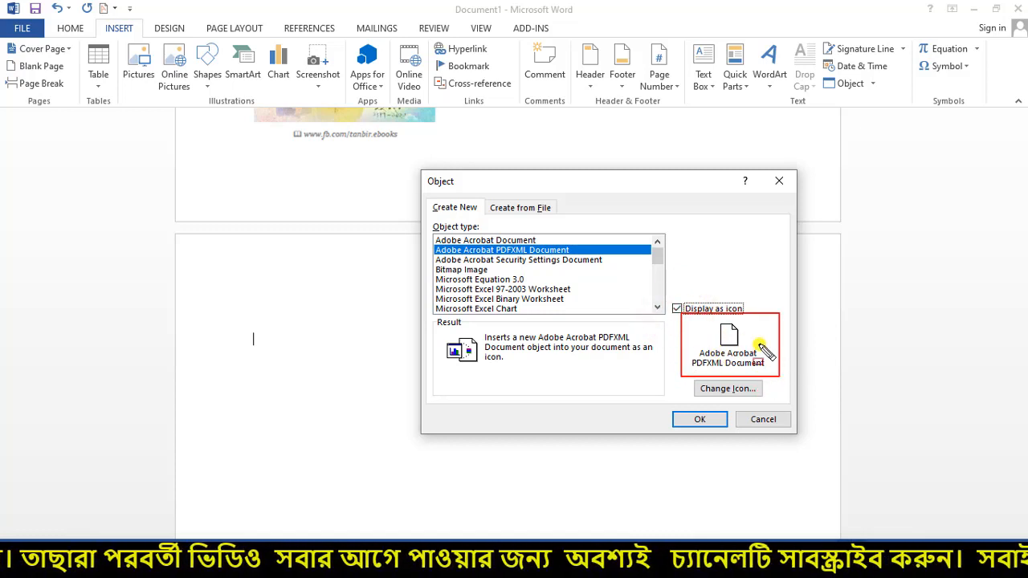
{"action": "left_click", "coordinate": [734, 391]}
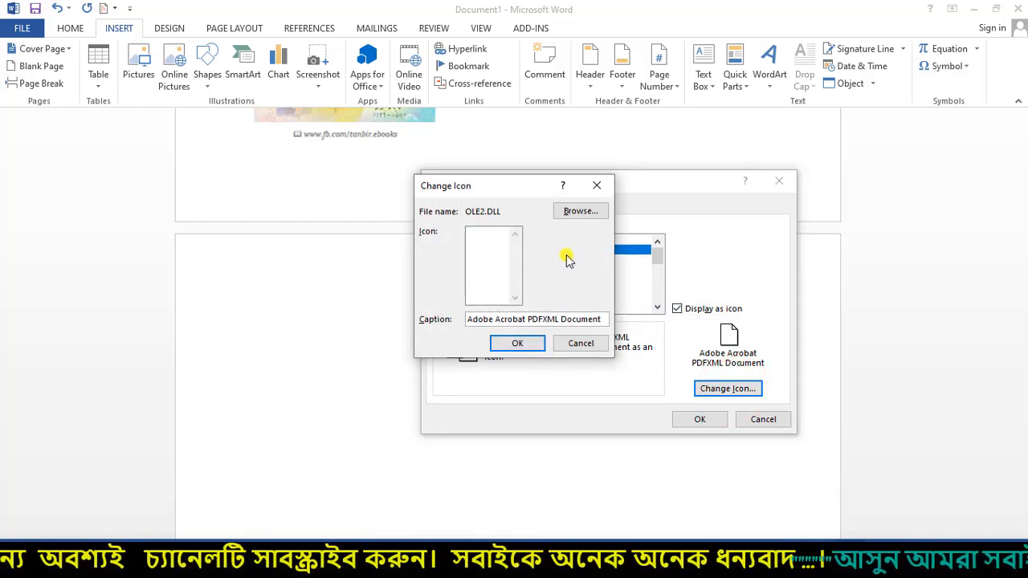
{"action": "left_click", "coordinate": [584, 213]}
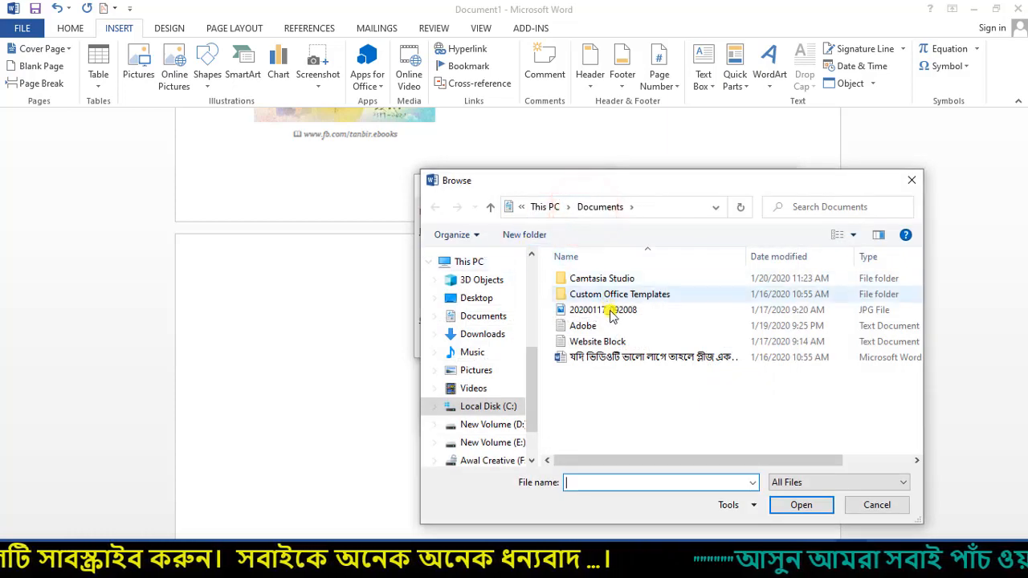
{"action": "left_click", "coordinate": [910, 183]}
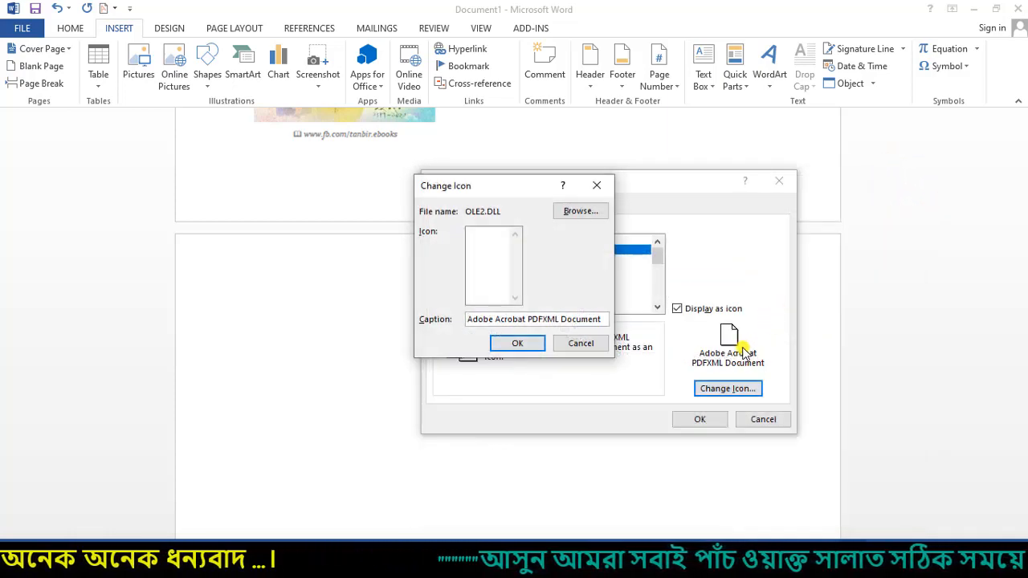
{"action": "left_click", "coordinate": [506, 344]}
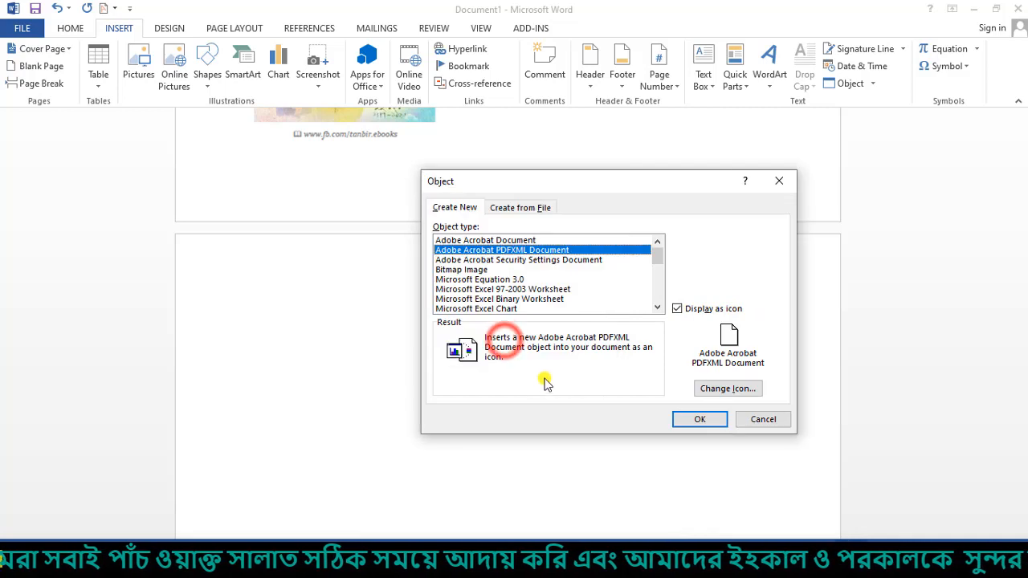
{"action": "left_click", "coordinate": [695, 420]}
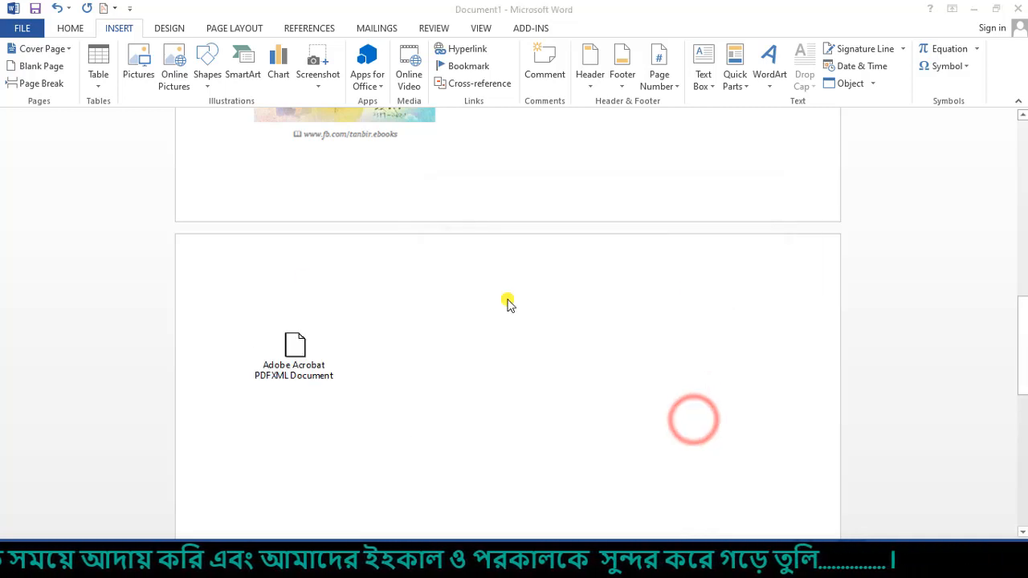
- Pick পরিমাপ যন্ত্রের তালিকা in D:\all book as the icon object's PDF
{"action": "scroll", "coordinate": [470, 295], "scroll_direction": "down", "scroll_amount": 1}
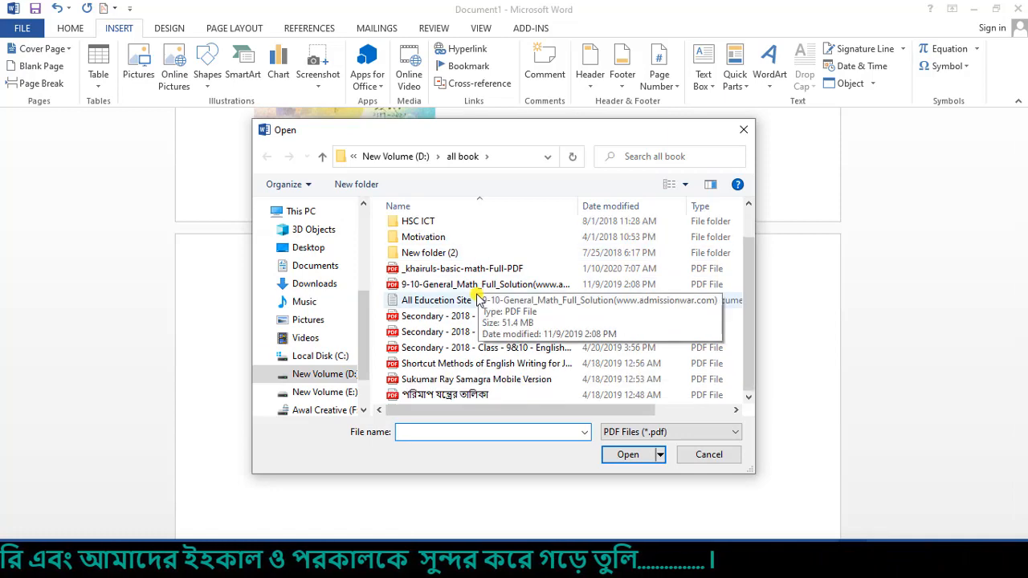
{"action": "left_click_drag", "start_coordinate": [462, 132], "coordinate": [625, 173]}
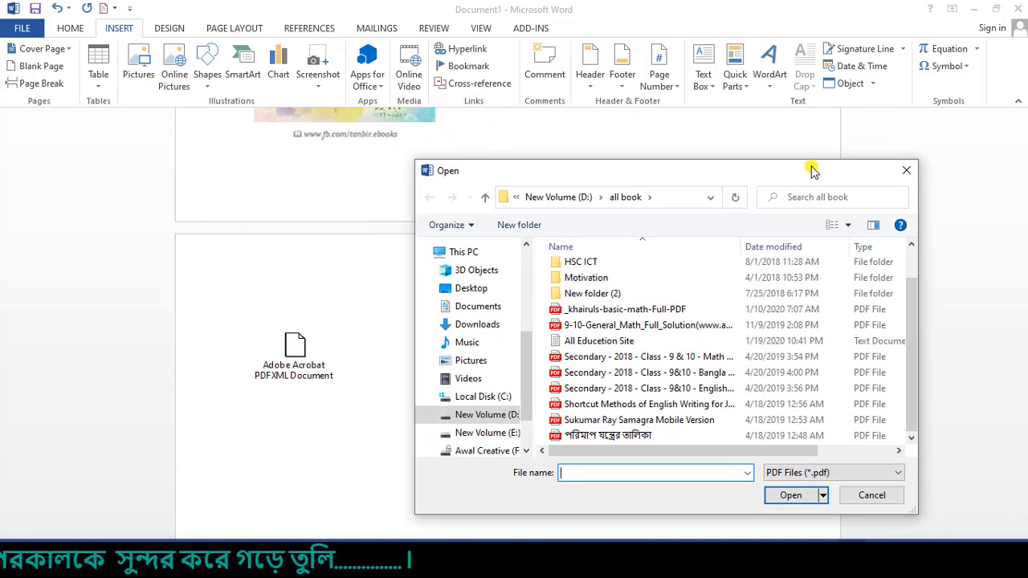
{"action": "left_click_drag", "start_coordinate": [778, 175], "coordinate": [667, 116]}
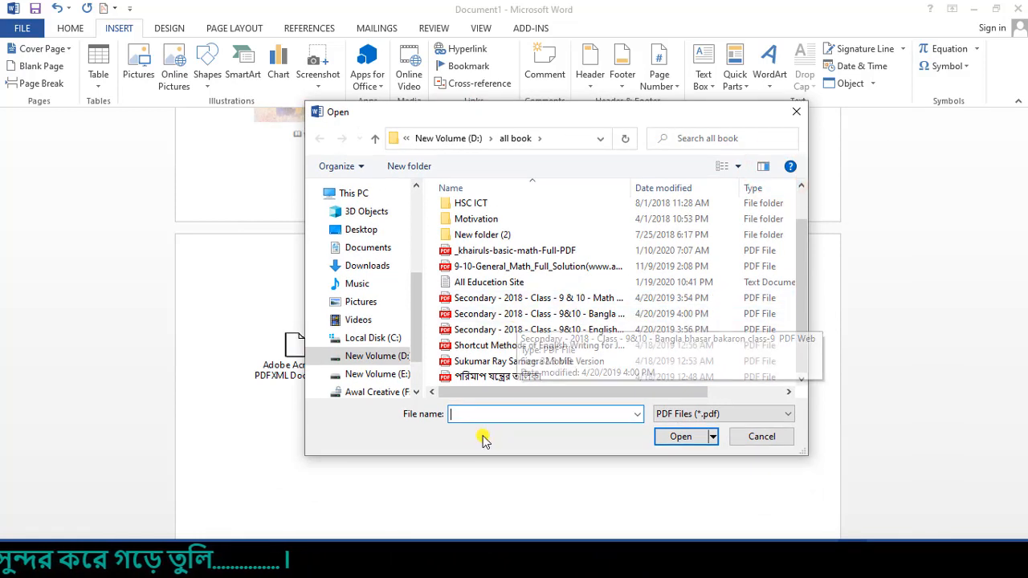
{"action": "left_click", "coordinate": [490, 363]}
{"action": "left_click", "coordinate": [488, 375]}
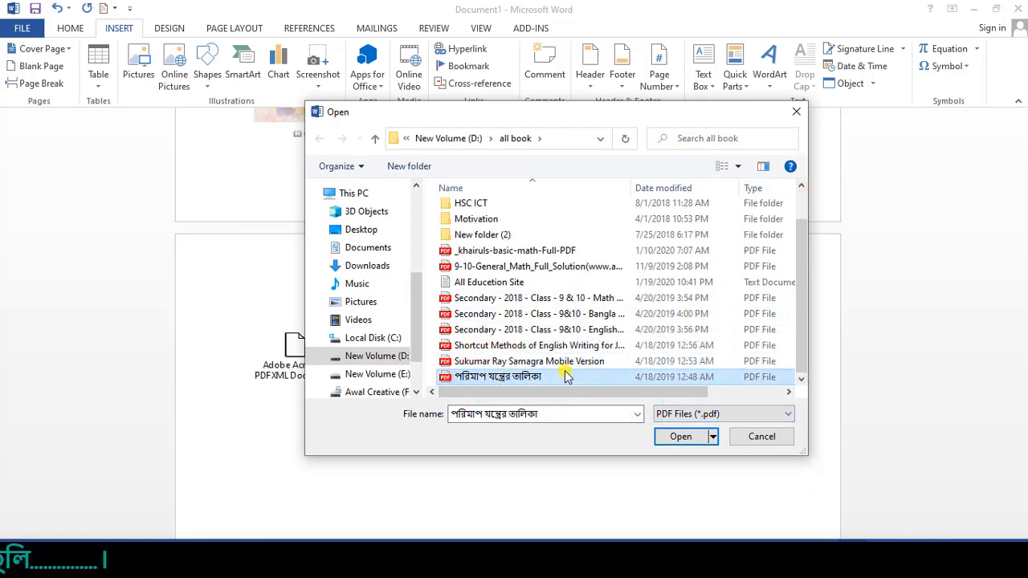
{"action": "left_click", "coordinate": [683, 437]}
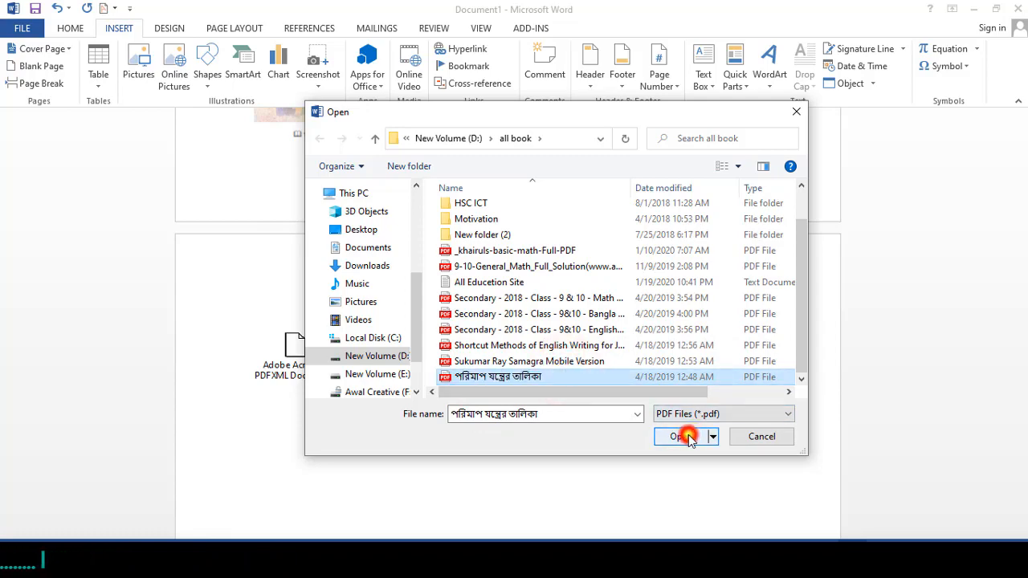